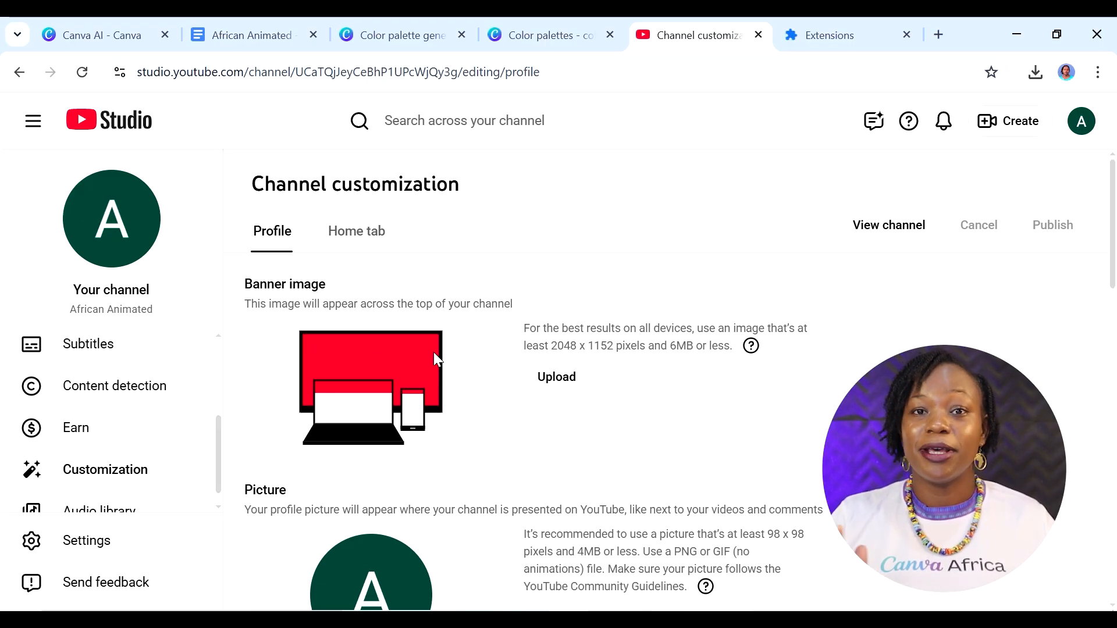
scroll(449, 368, "down", 2)
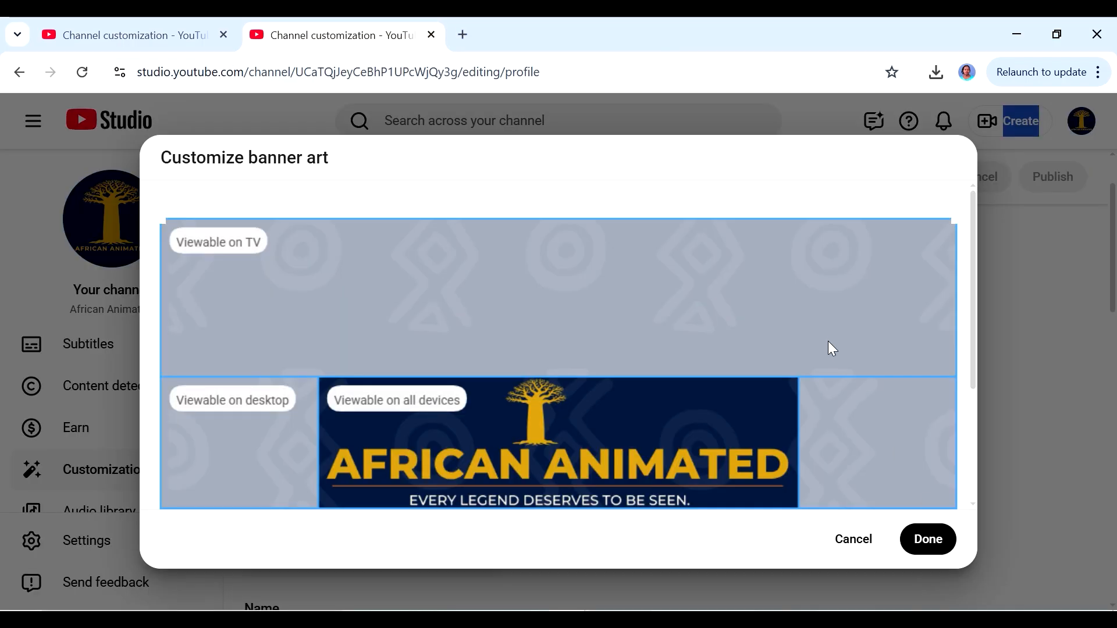
scroll(830, 349, "down", 2)
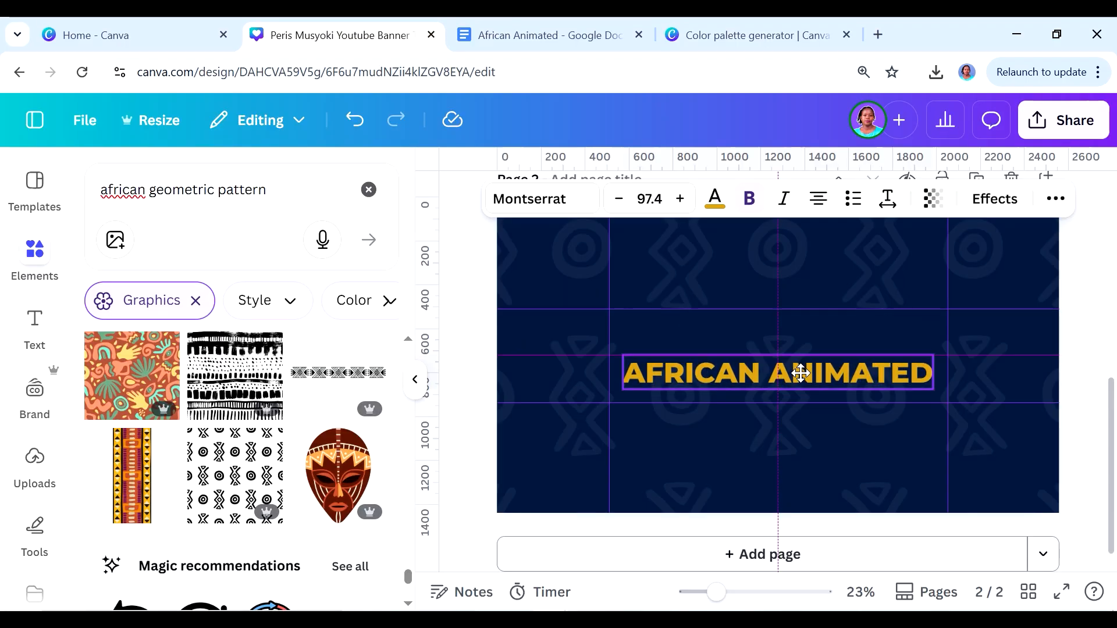
Step: Add a baobab tree graphic to the banner, recolor it in the palette's gold, shrink it and center it above the AFRICAN ANIMATED title
left_click(271, 190)
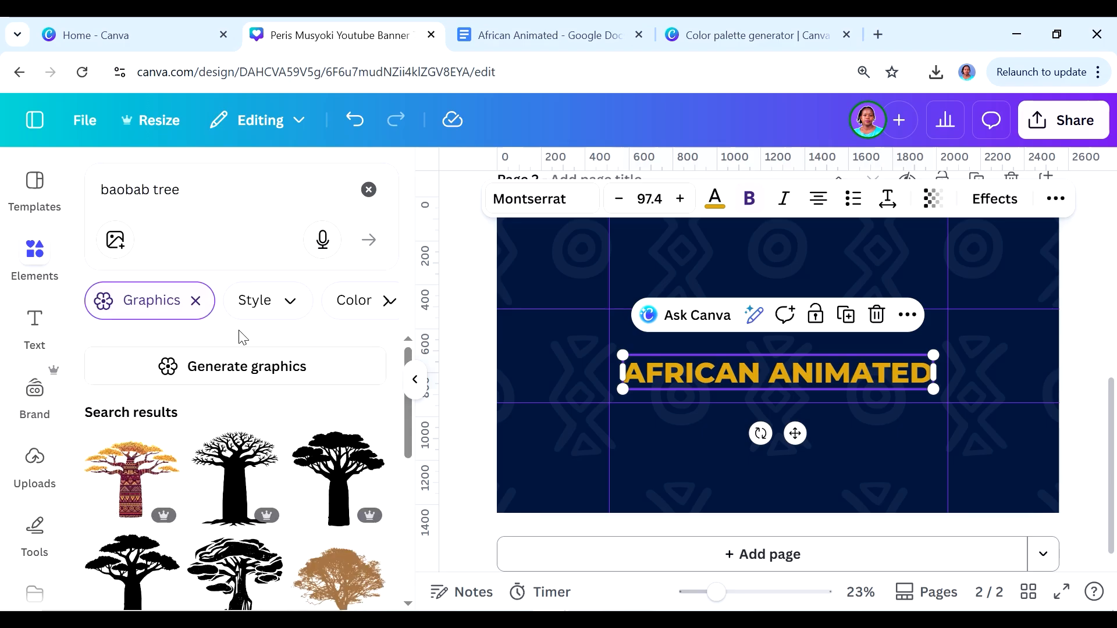
left_click(235, 477)
left_click(587, 198)
left_click(147, 483)
left_click_drag(720, 417, 780, 333)
left_click_drag(799, 304, 784, 313)
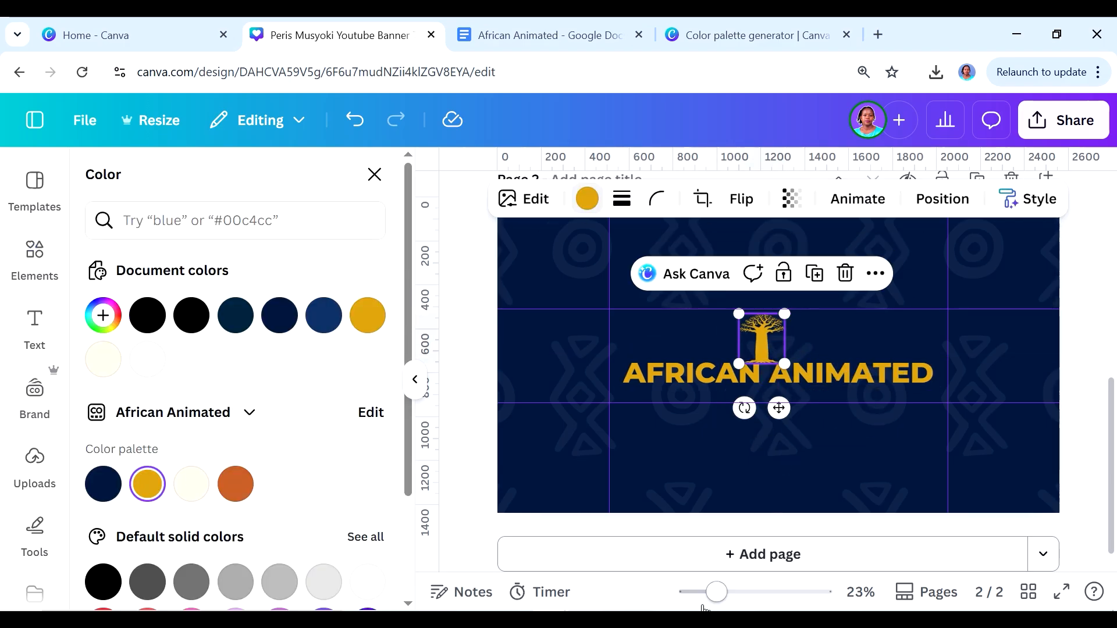
left_click_drag(717, 592, 749, 591)
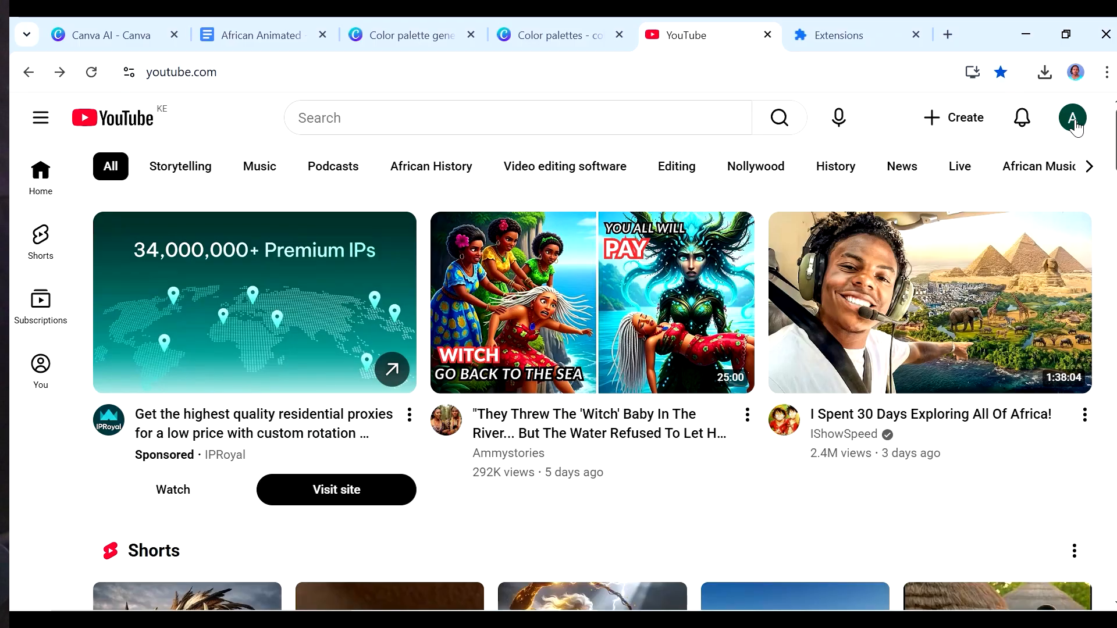
Step: View the African Animated channel page on YouTube and check its description and channel details
left_click(1073, 122)
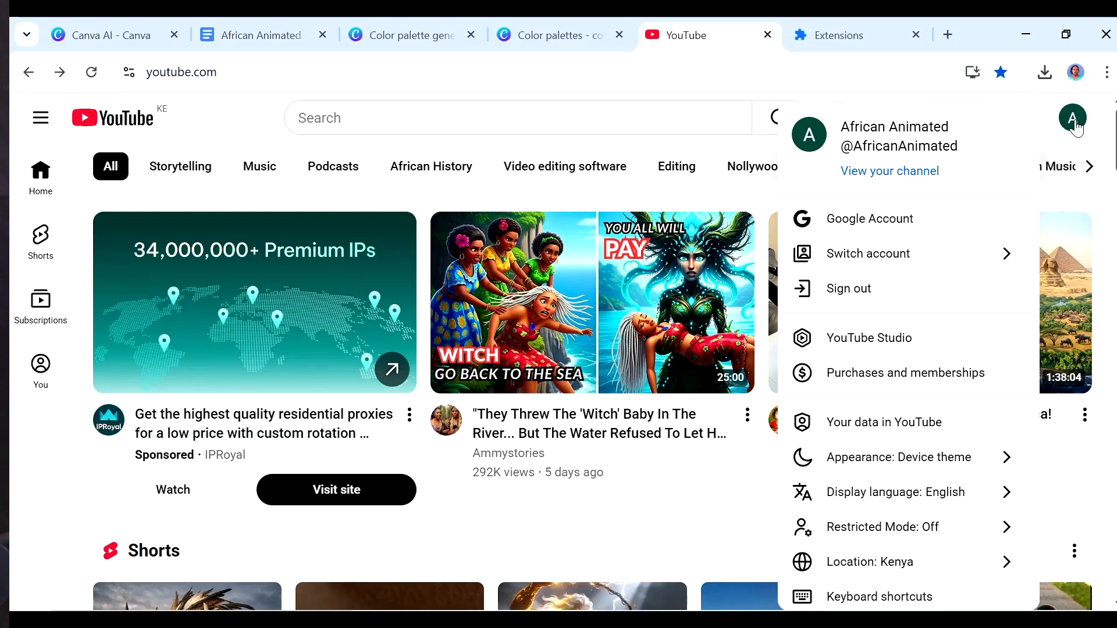
left_click(902, 170)
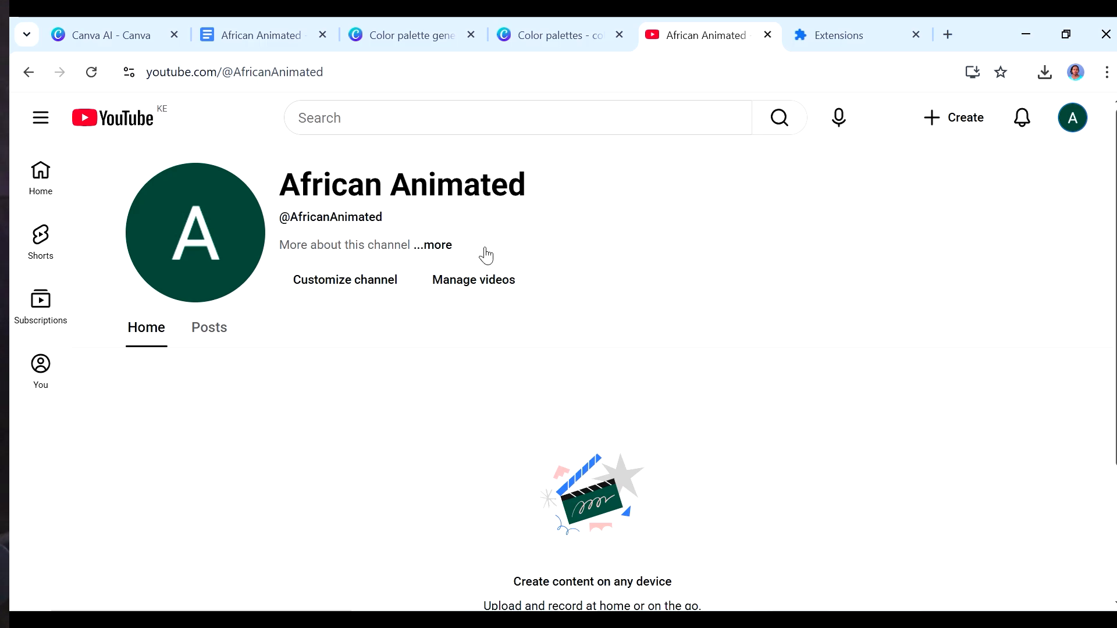
left_click(438, 247)
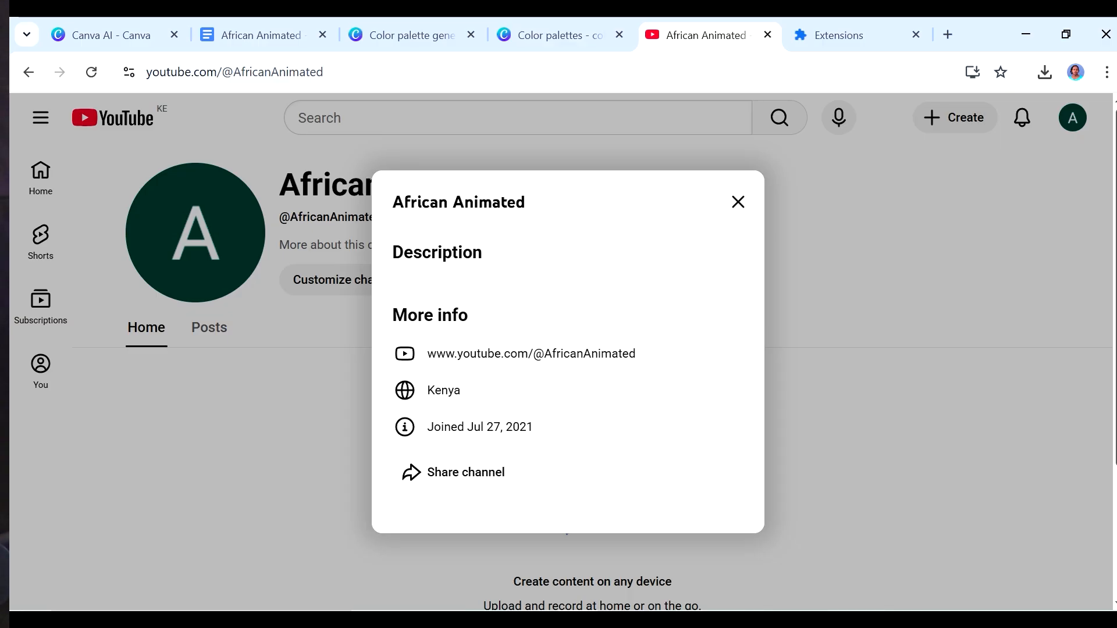
left_click(747, 206)
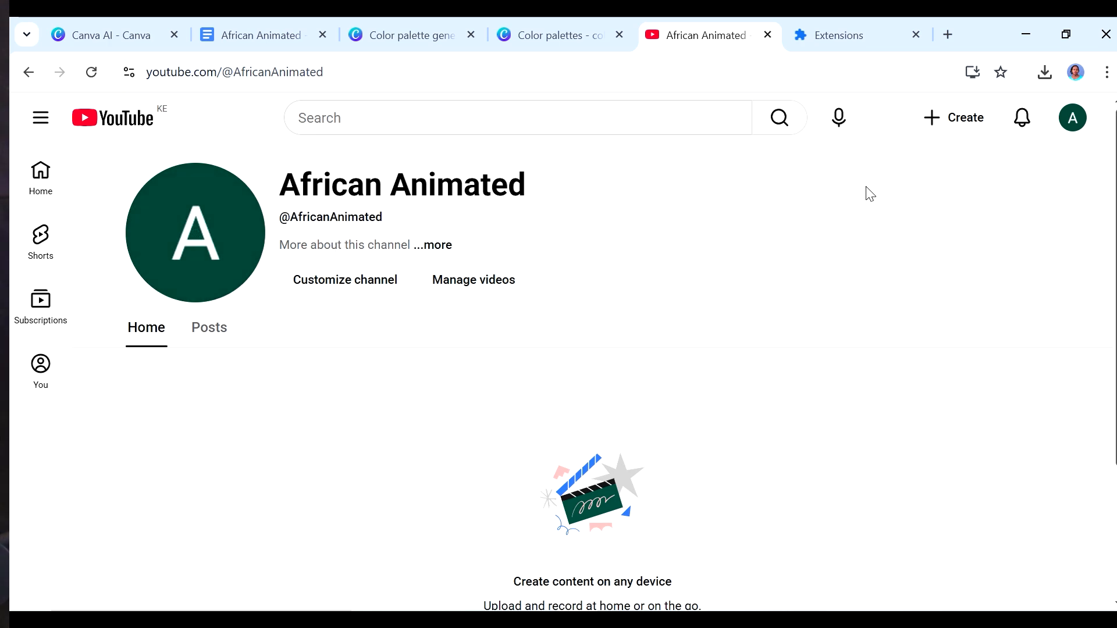
Step: Open the channel customization page for African Animated in YouTube Studio
left_click(1073, 124)
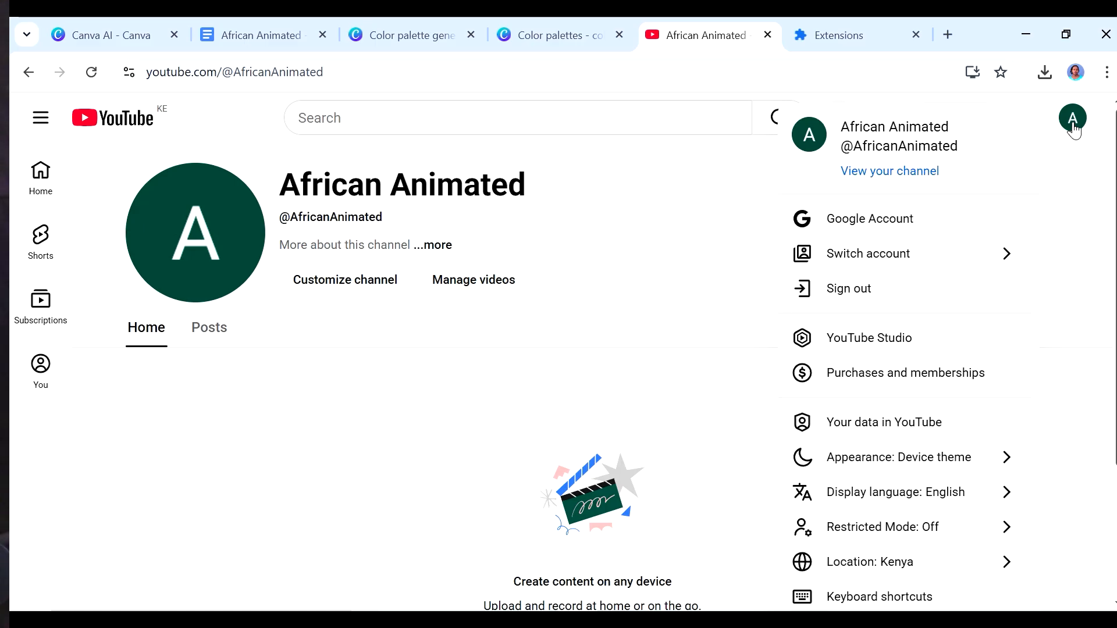
left_click(874, 339)
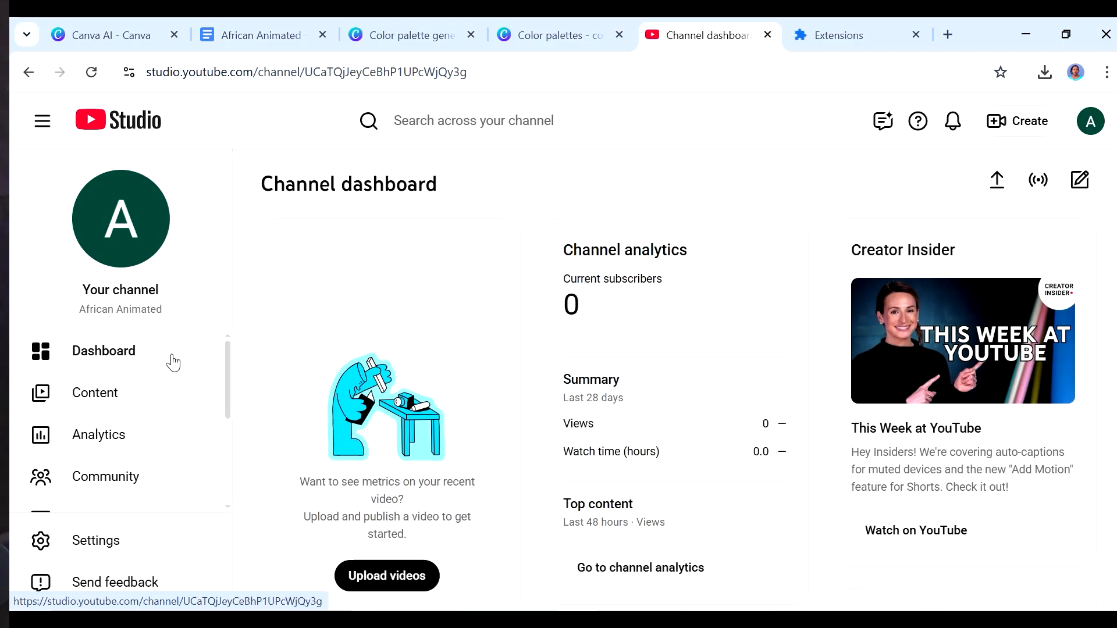
scroll(166, 348, "down", 1)
scroll(166, 348, "down", 3)
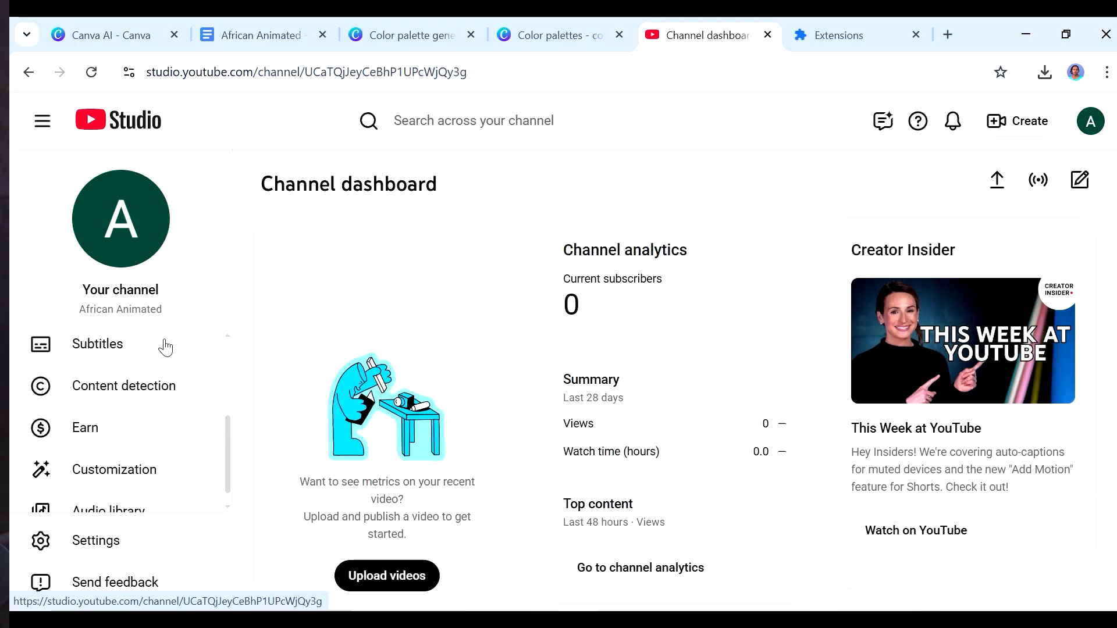
left_click(114, 477)
Step: Fill in the channel description, from "Africa has always been full of legends" to "Subscribe to never miss one.", publish it and open the channel
scroll(409, 290, "down", 1)
scroll(410, 289, "up", 1)
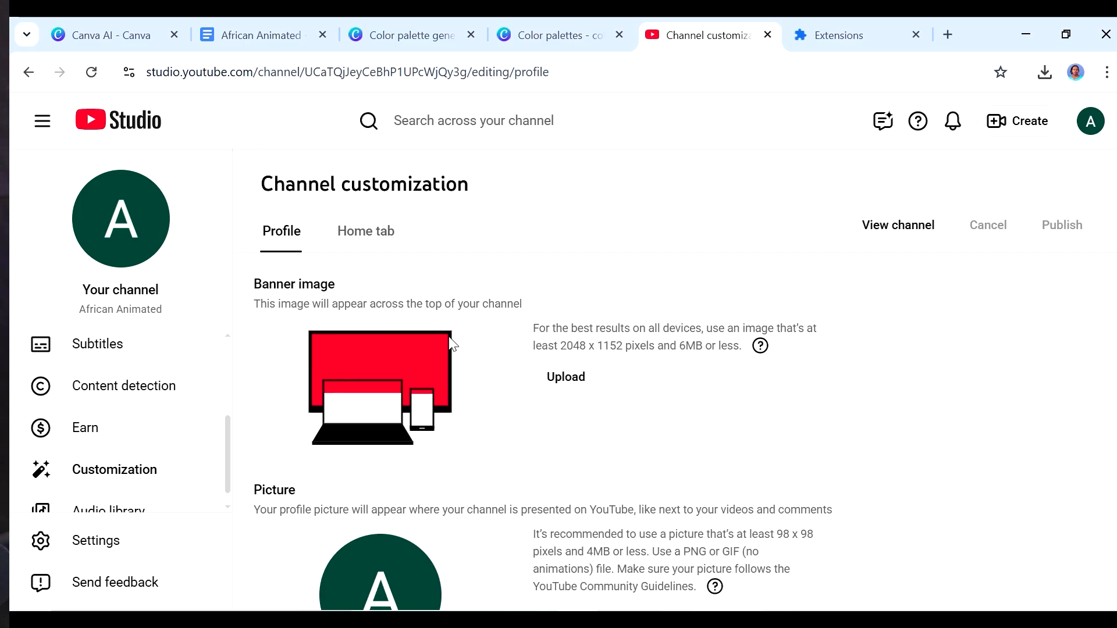
scroll(448, 356, "down", 1)
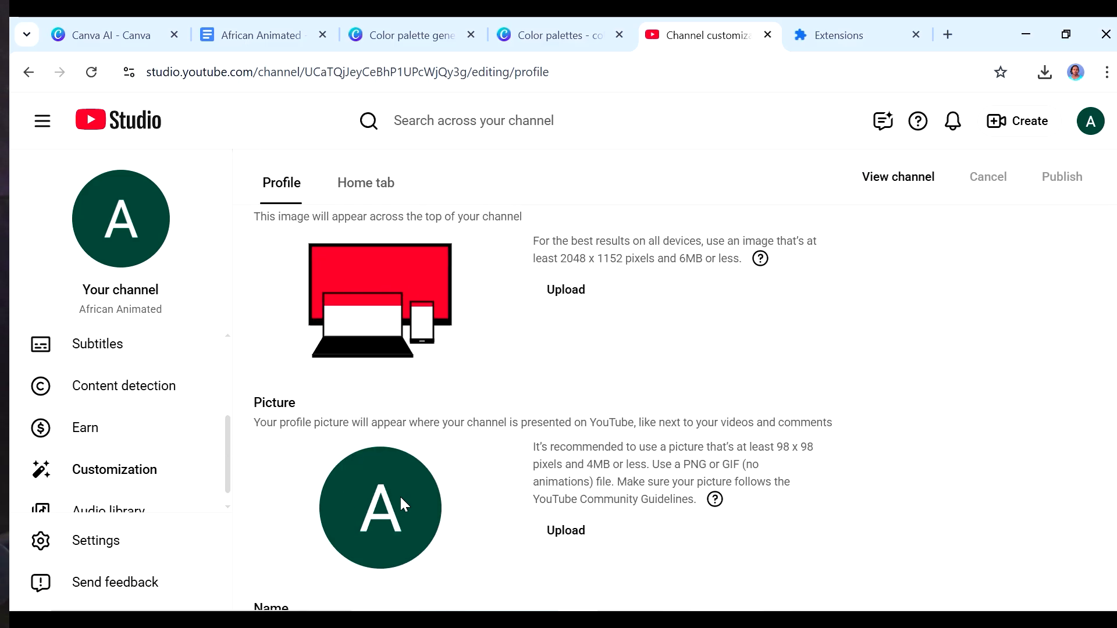
scroll(402, 504, "down", 2)
scroll(259, 527, "down", 2)
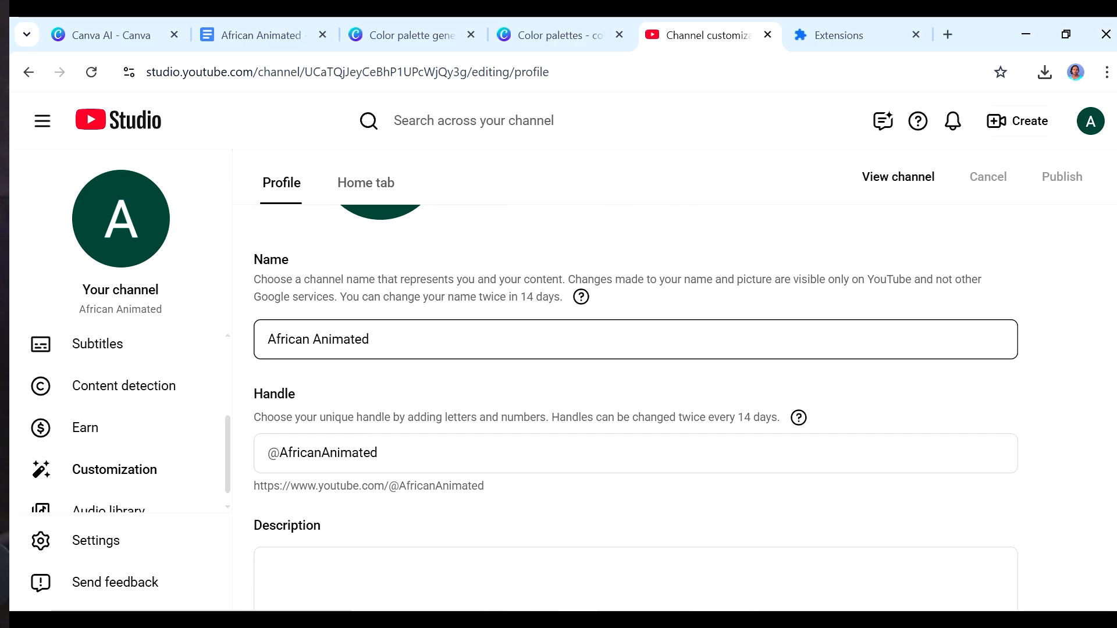
scroll(382, 477, "down", 2)
left_click(267, 391)
type("Africa has always been full of legends. We're just making sure the world finally sees them 🌍 From African folktales and folklore to Bible stories and legendary African heroes, all brought to life through AI animation. New story every week. Subscribe to never miss one.")
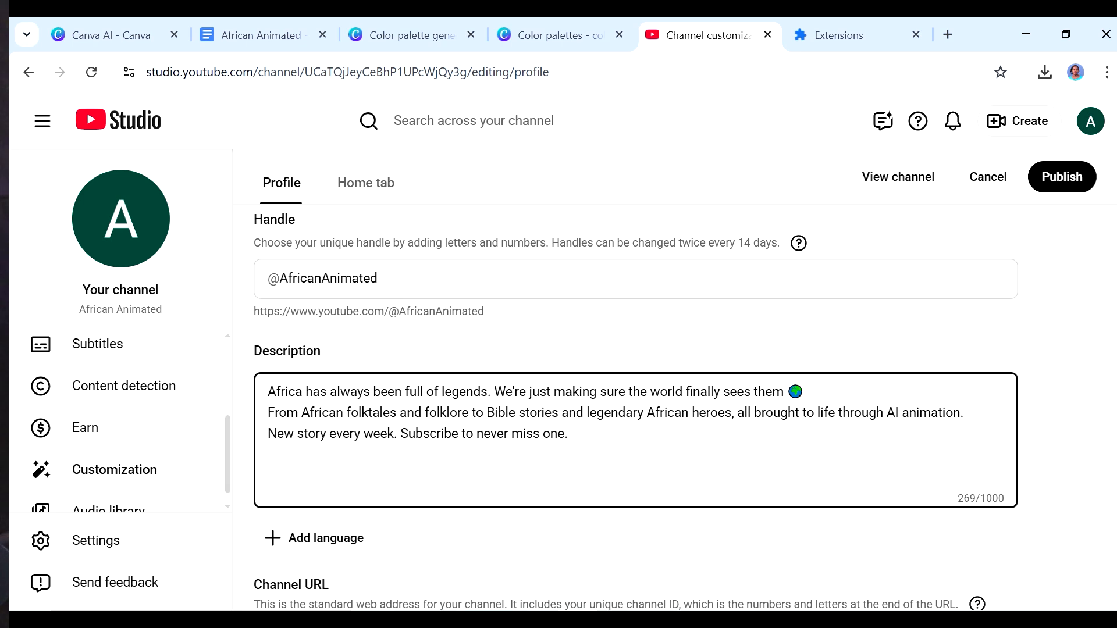
left_click(1067, 182)
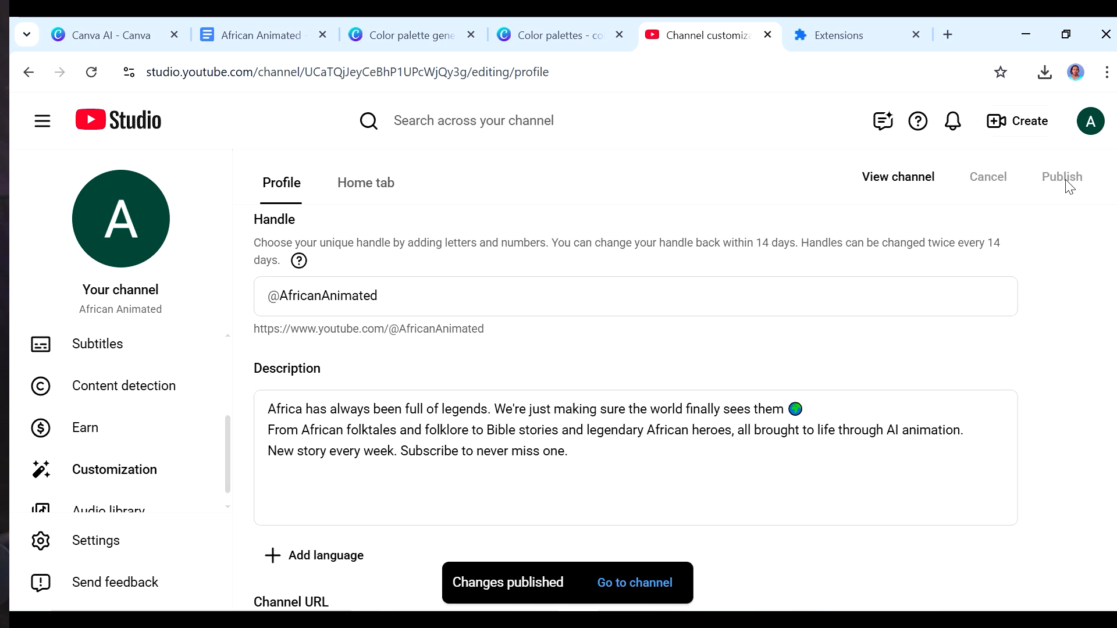
left_click(612, 585)
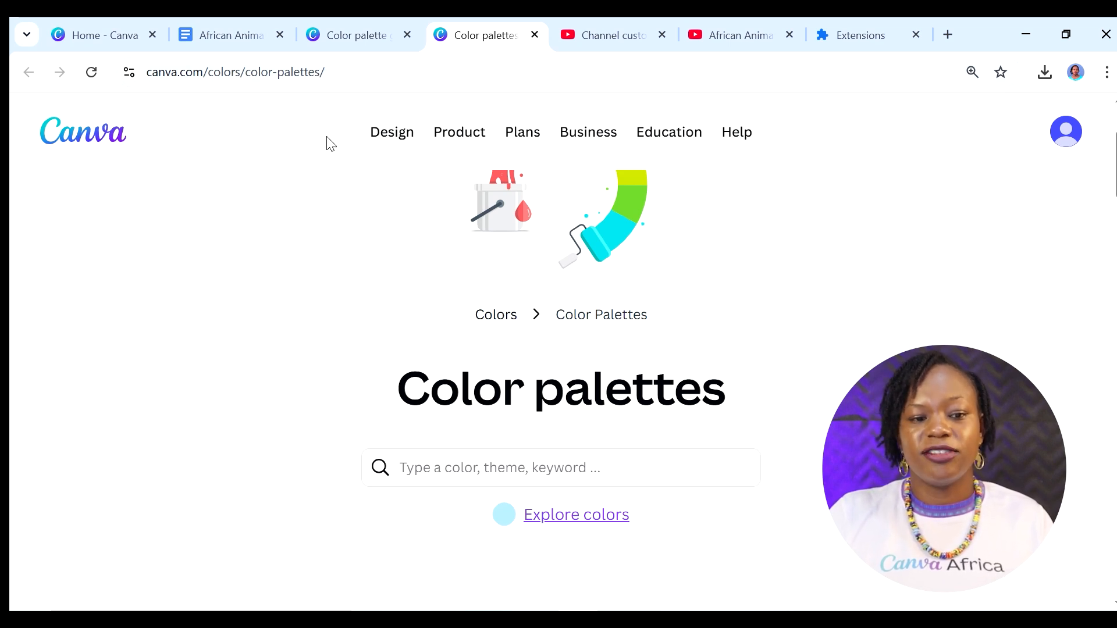
Step: Browse the ready-made color combinations on Canva's Color palettes page
scroll(599, 289, "down", 5)
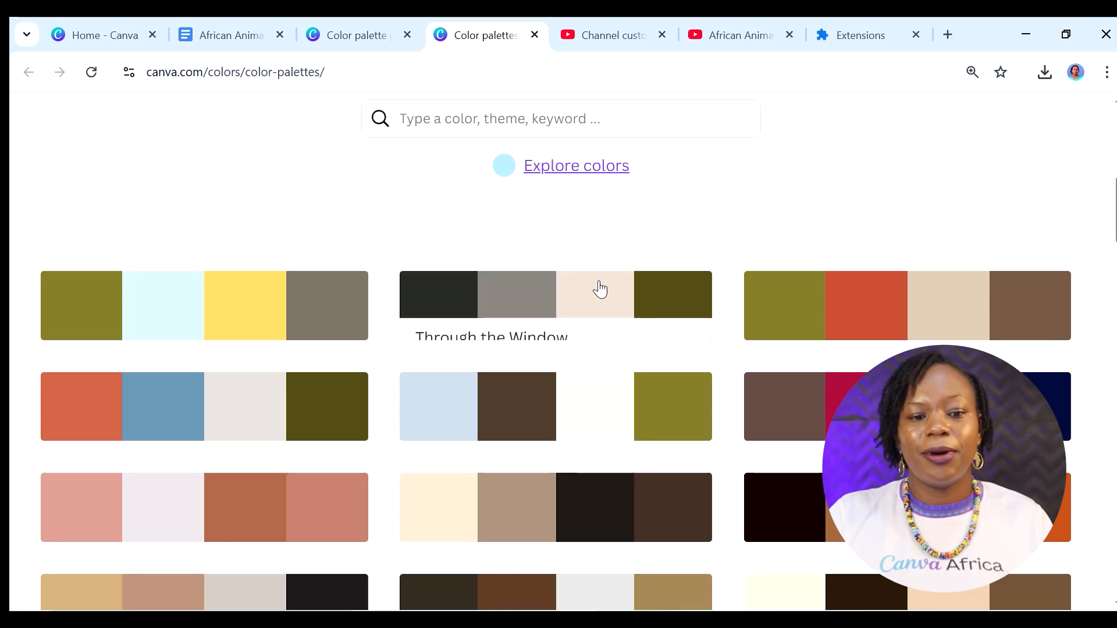
scroll(600, 289, "down", 3)
scroll(593, 326, "down", 12)
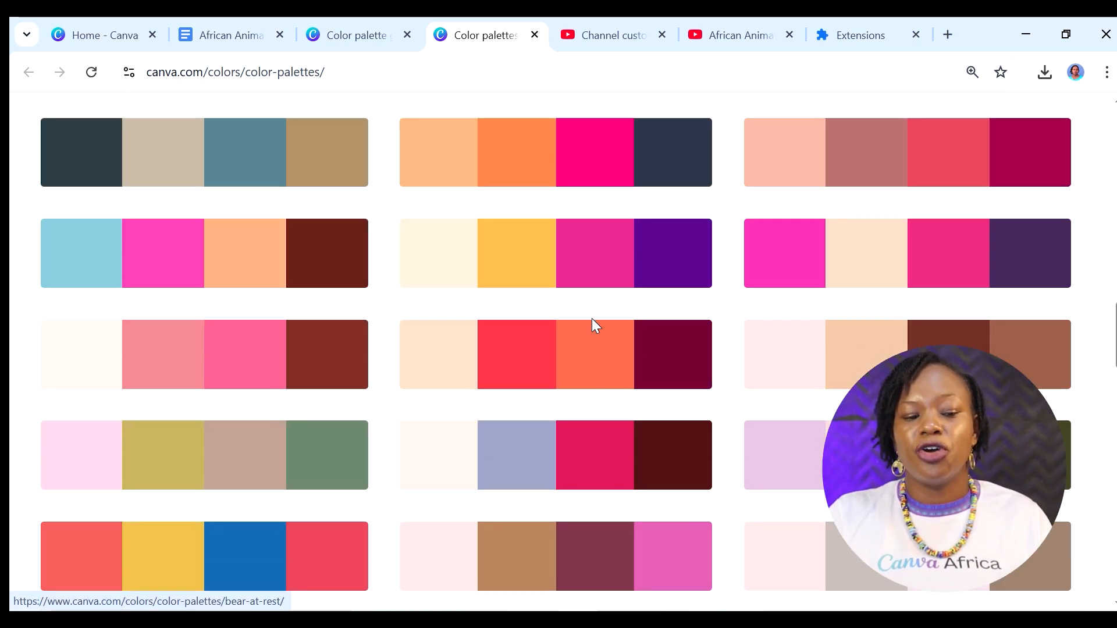
scroll(594, 326, "down", 6)
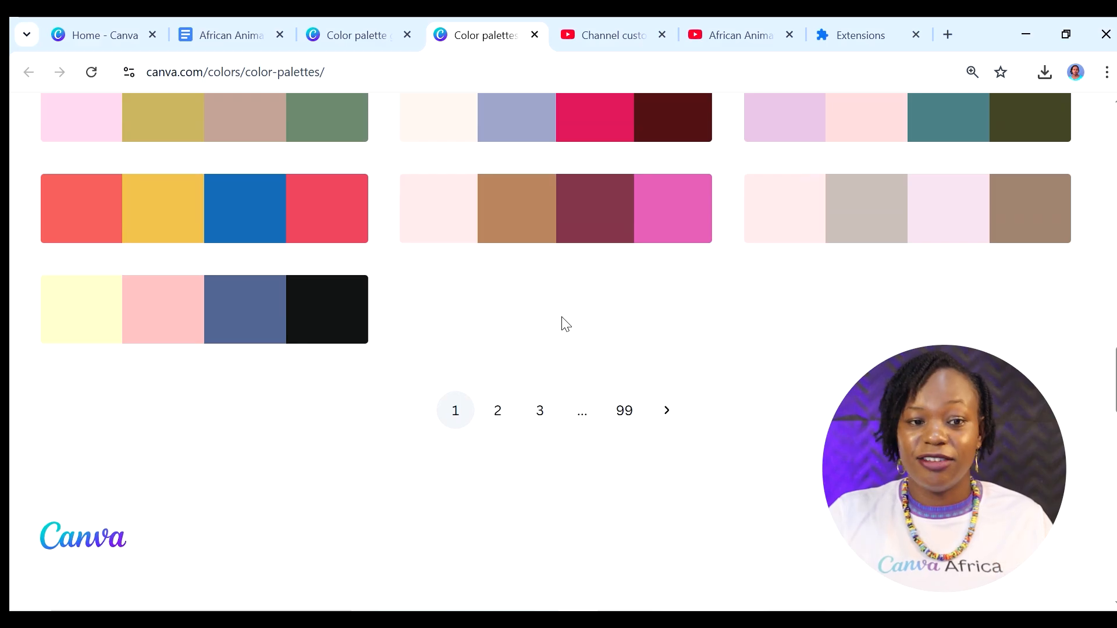
scroll(562, 317, "up", 15)
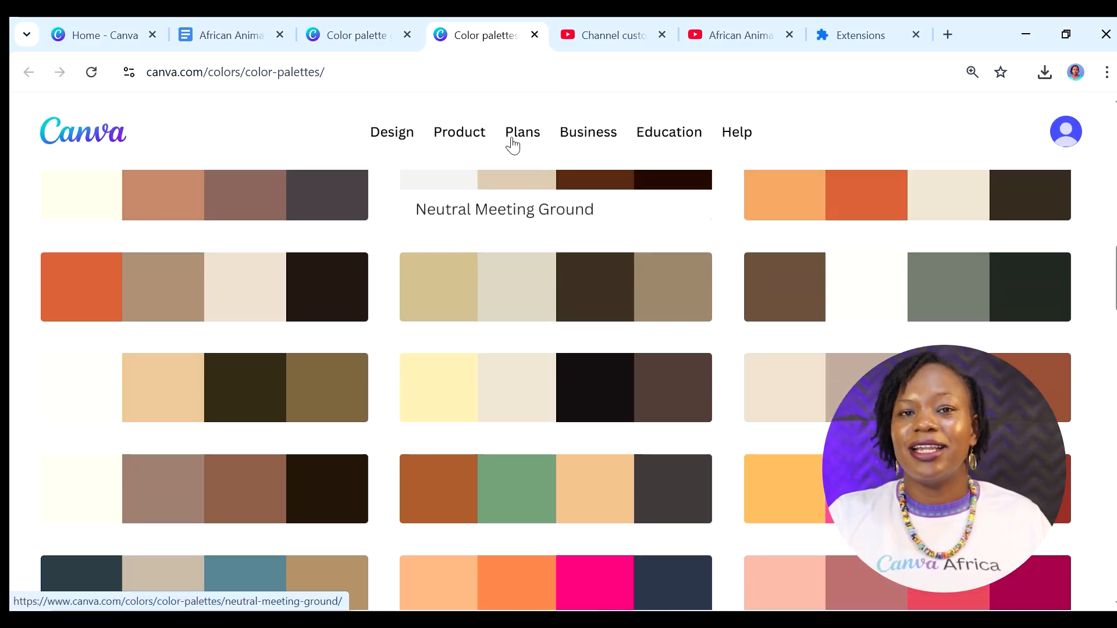
Step: Switch to Canva's Color Palette Generator page and look over its image upload option
left_click(349, 36)
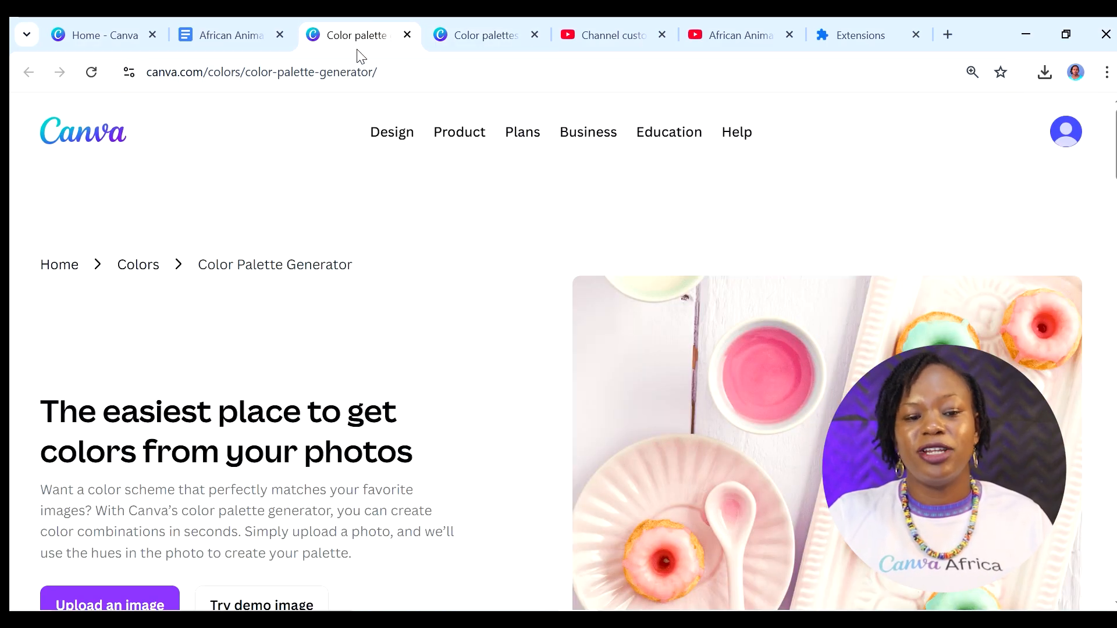
mouse_move(373, 132)
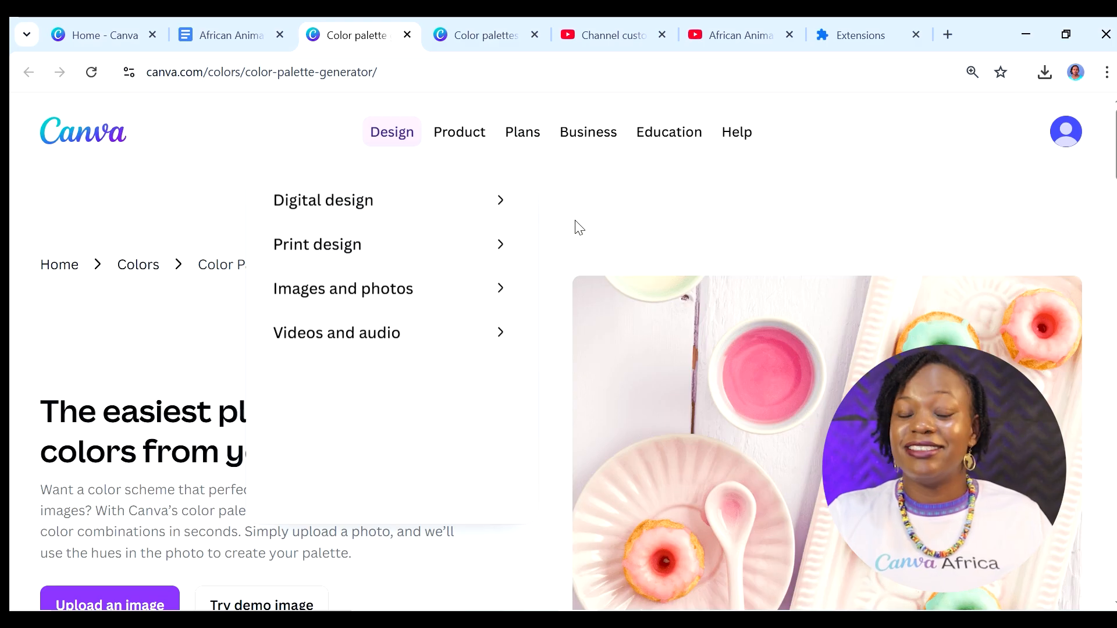
scroll(578, 224, "down", 2)
scroll(553, 222, "up", 2)
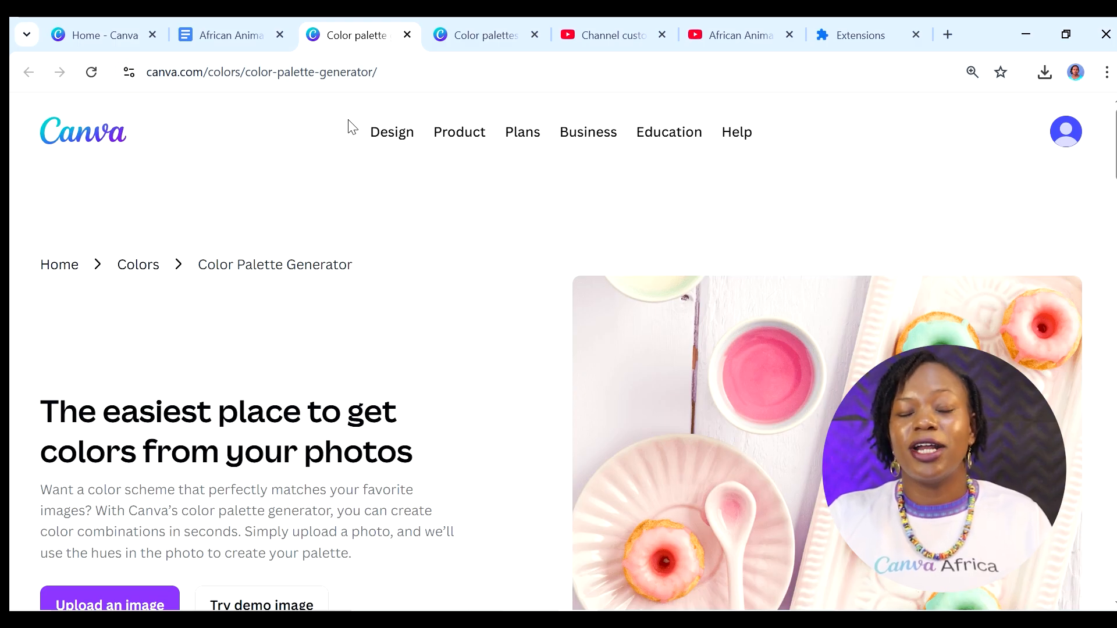
scroll(784, 197, "down", 1)
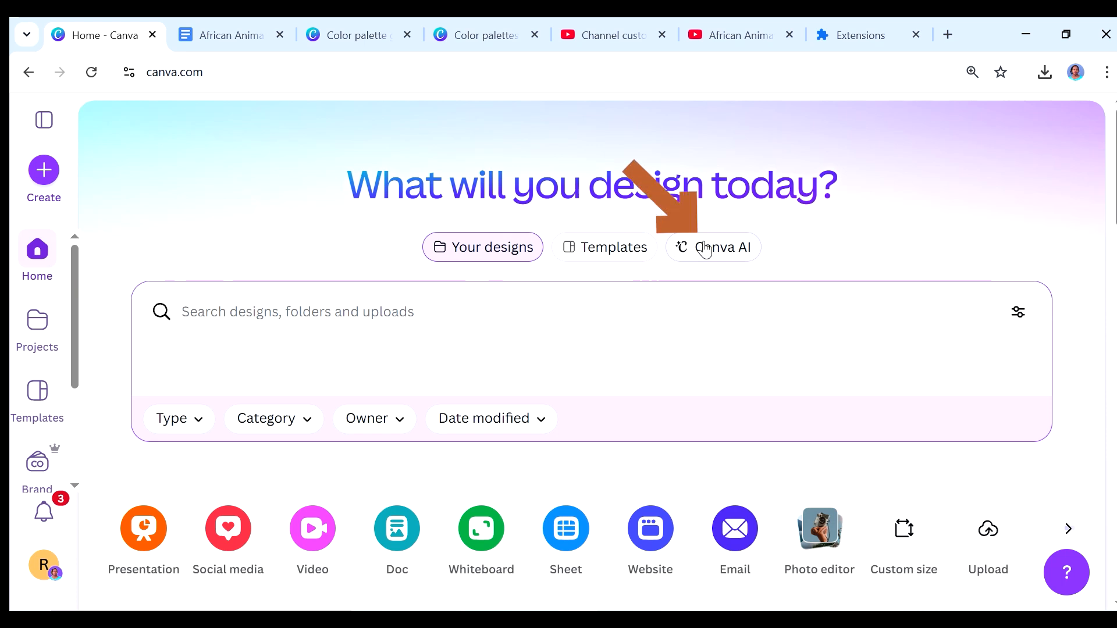
Step: Generate "African sunset" images in 16:9 with Canva AI and download the one with the large acacia tree
left_click(706, 249)
left_click(273, 418)
scroll(668, 412, "down", 1)
scroll(775, 368, "up", 1)
left_click(1017, 360)
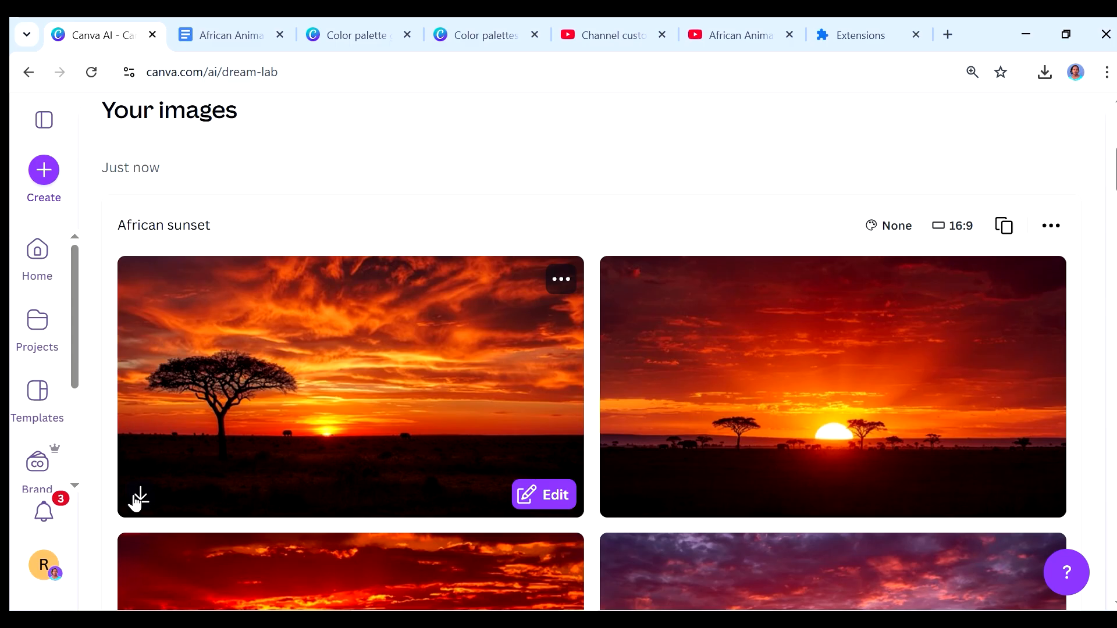
left_click(138, 497)
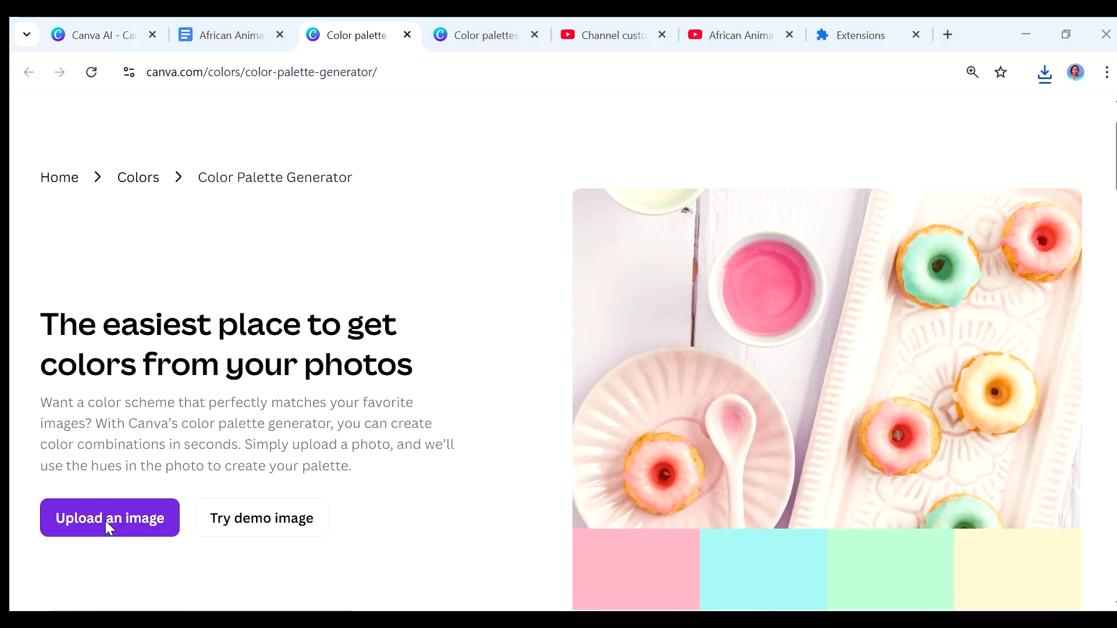
Step: Upload the African sunset image to the Color Palette Generator and review the extracted color names and hex codes
left_click(105, 521)
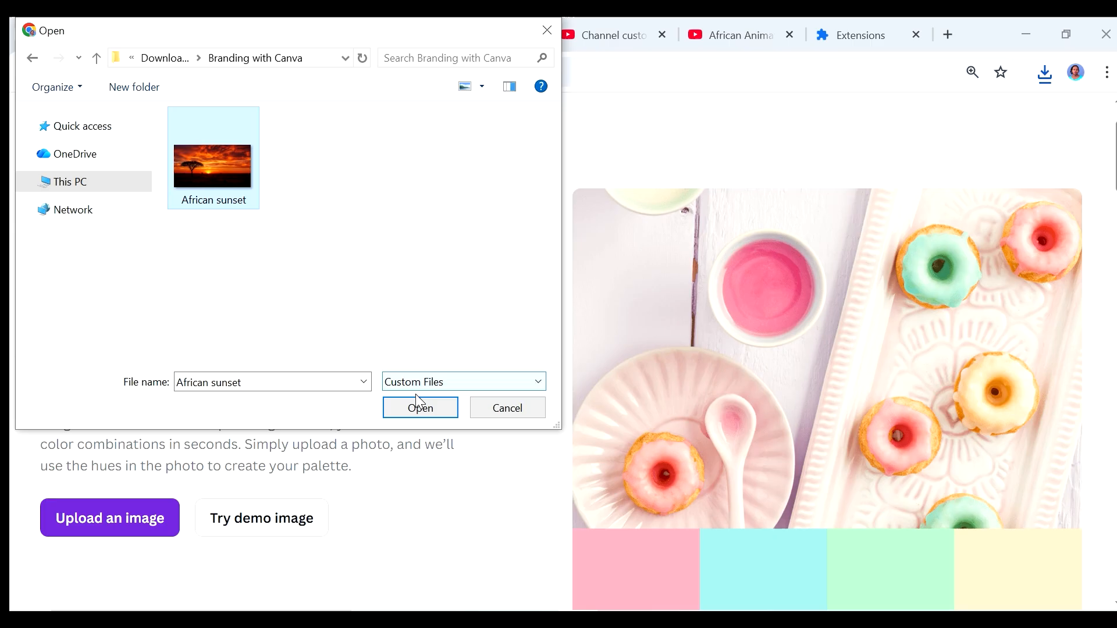
left_click(417, 406)
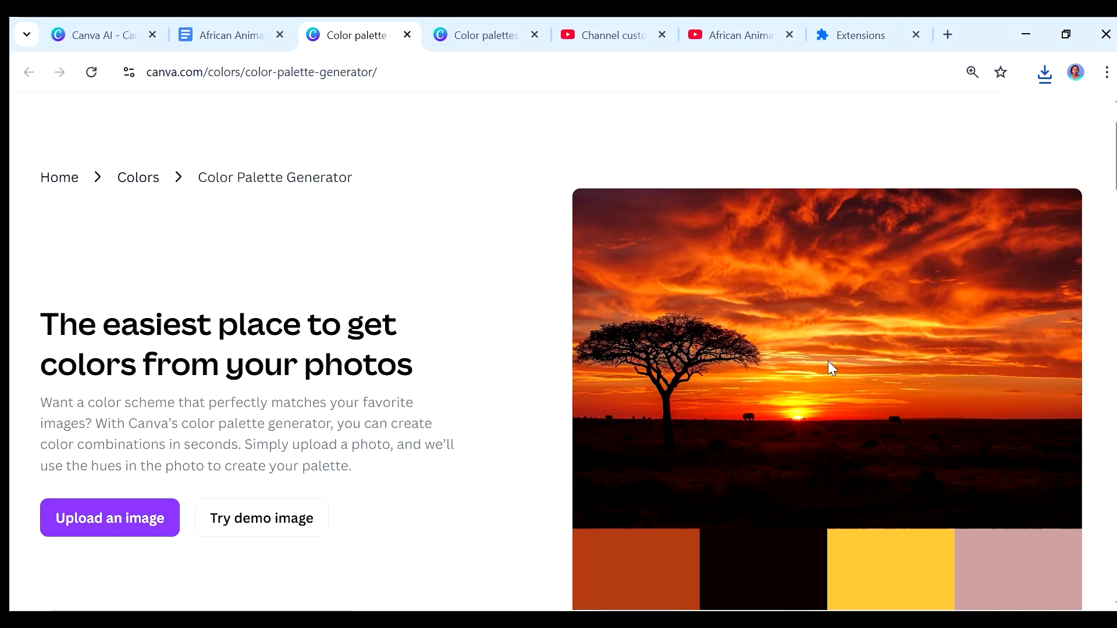
scroll(828, 363, "down", 2)
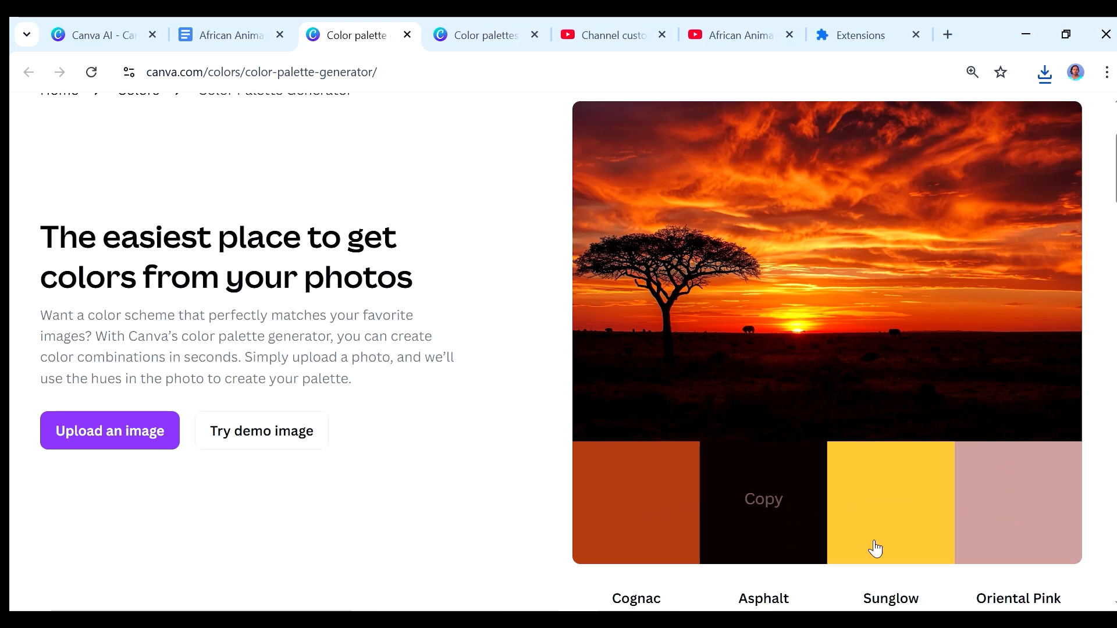
scroll(949, 550, "down", 1)
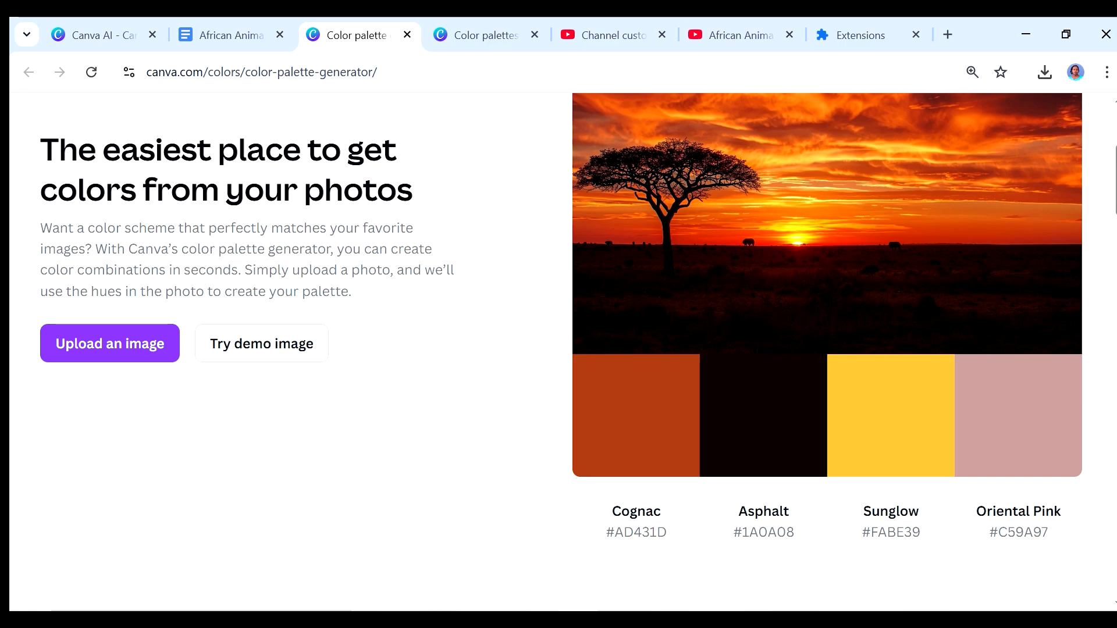
Step: Check the African Animated document and open the Colors section of the existing brand kit in Canva to review its palettes
left_click(263, 34)
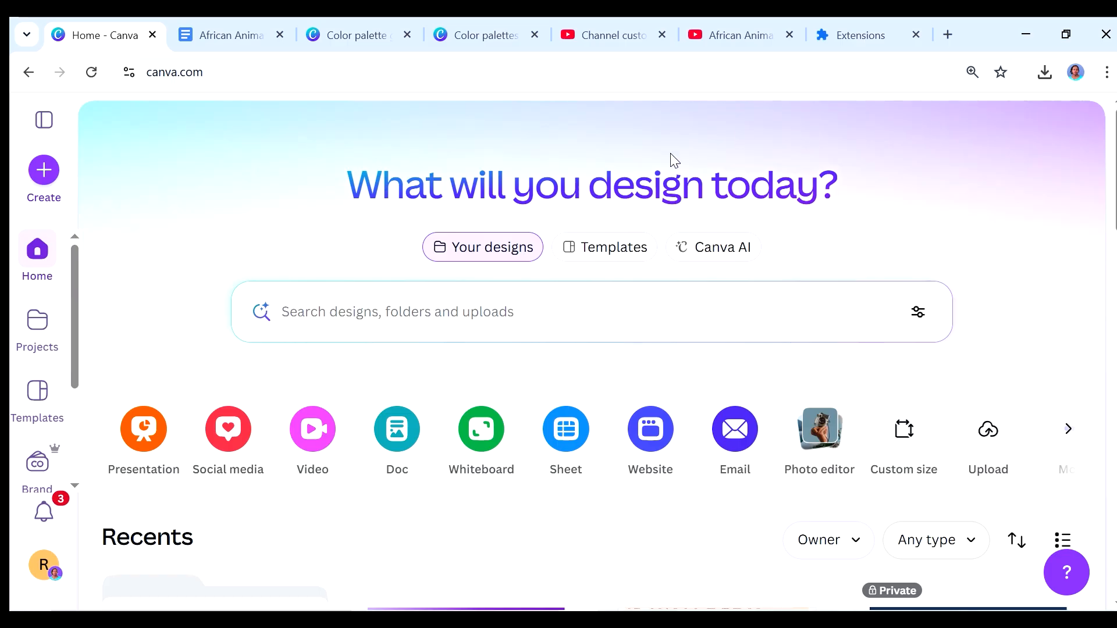
left_click(44, 466)
left_click(156, 538)
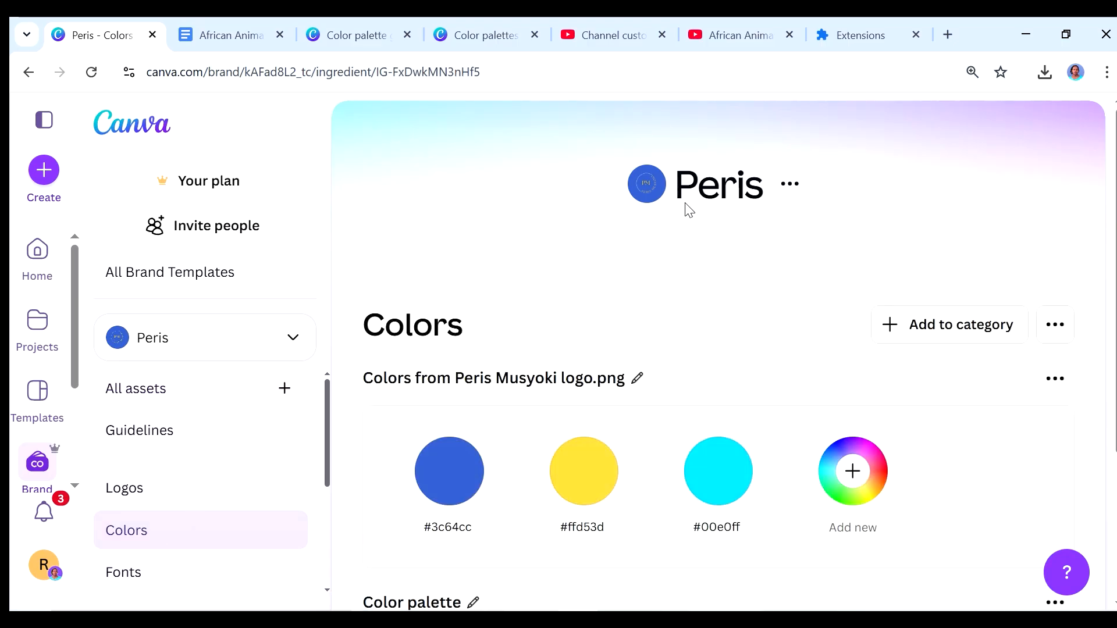
scroll(730, 292, "down", 3)
mouse_move(731, 298)
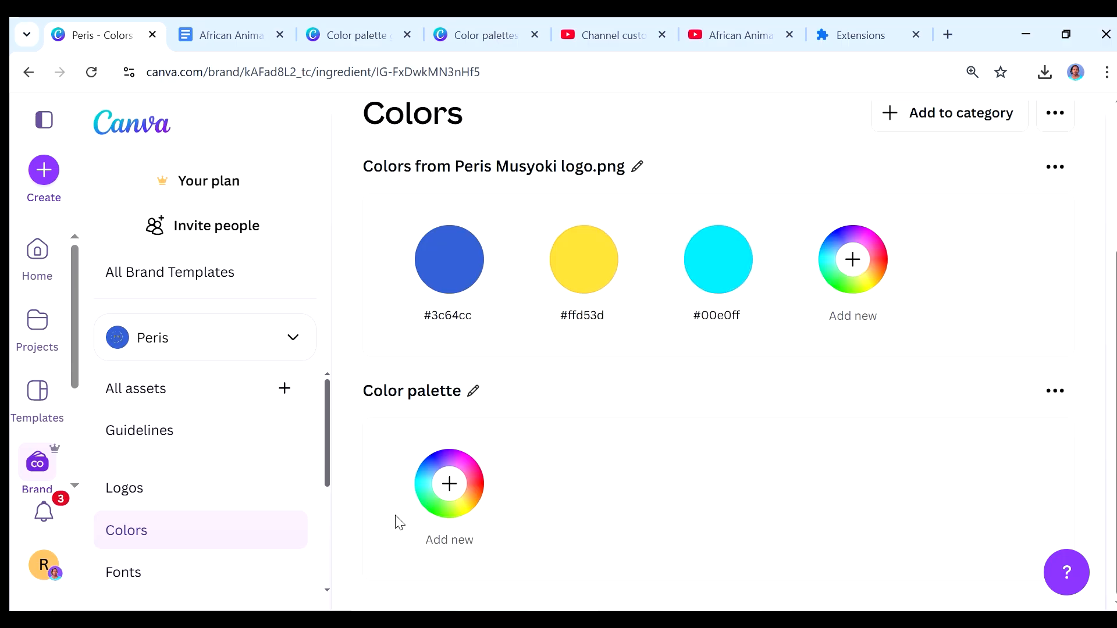
Step: Add the primary Midnight Indigo color #0F2347, copied from the branding document, to the empty color palette in the existing brand kit
left_click(453, 483)
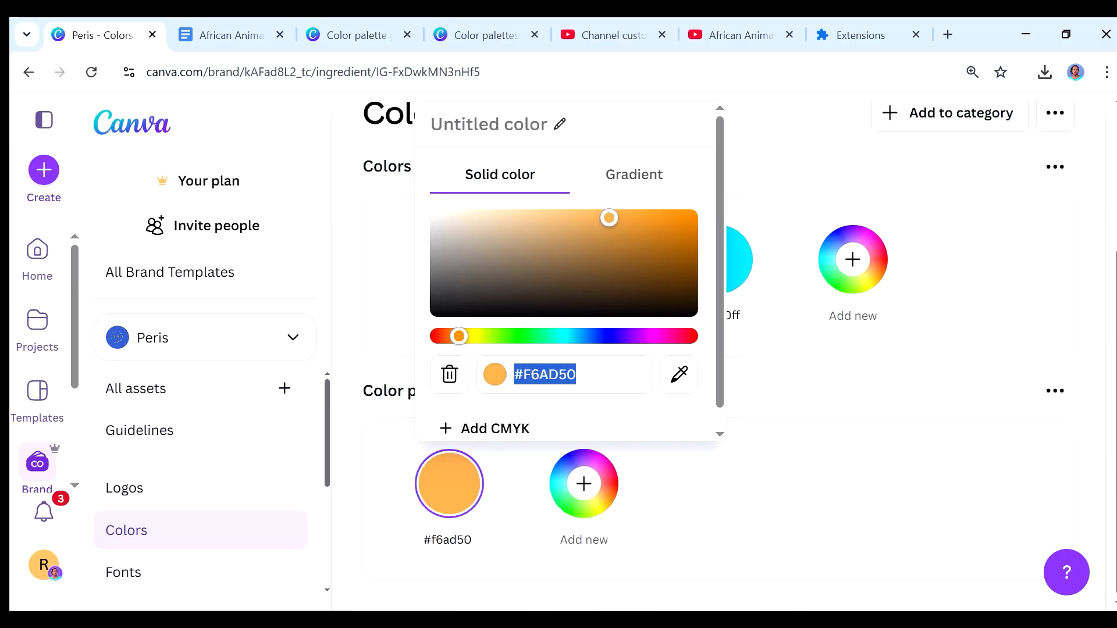
left_click(187, 36)
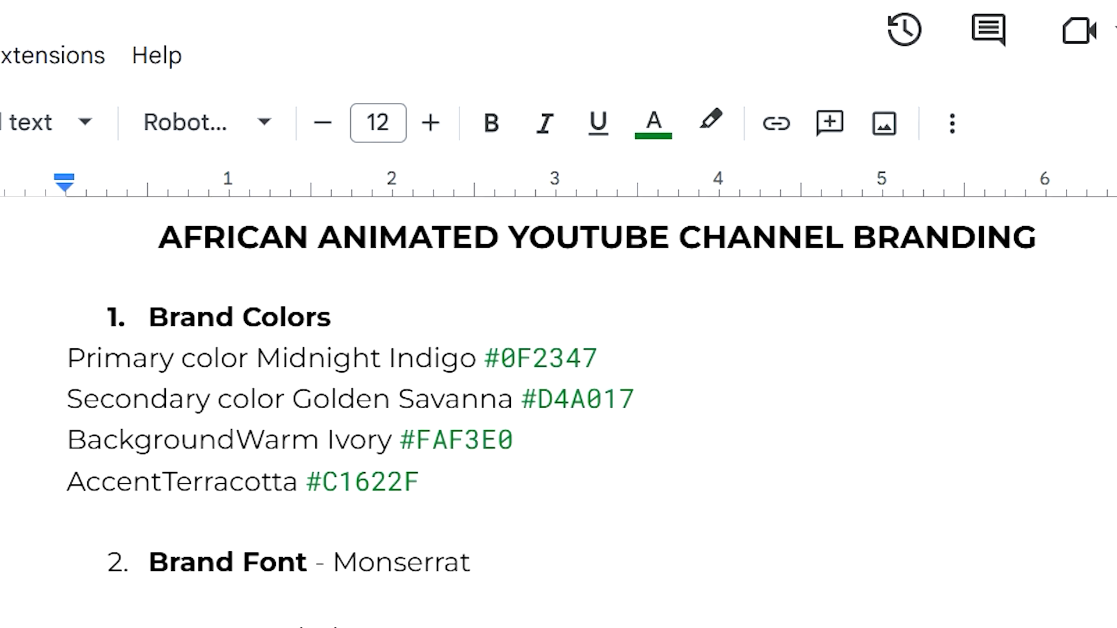
key("shift+Left")
key("shift+Left")
key("shift+Left")
key("shift+Left")
key("shift+Left")
key("shift+Left")
key("shift+Left")
key("shift+Left")
key("ctrl+c")
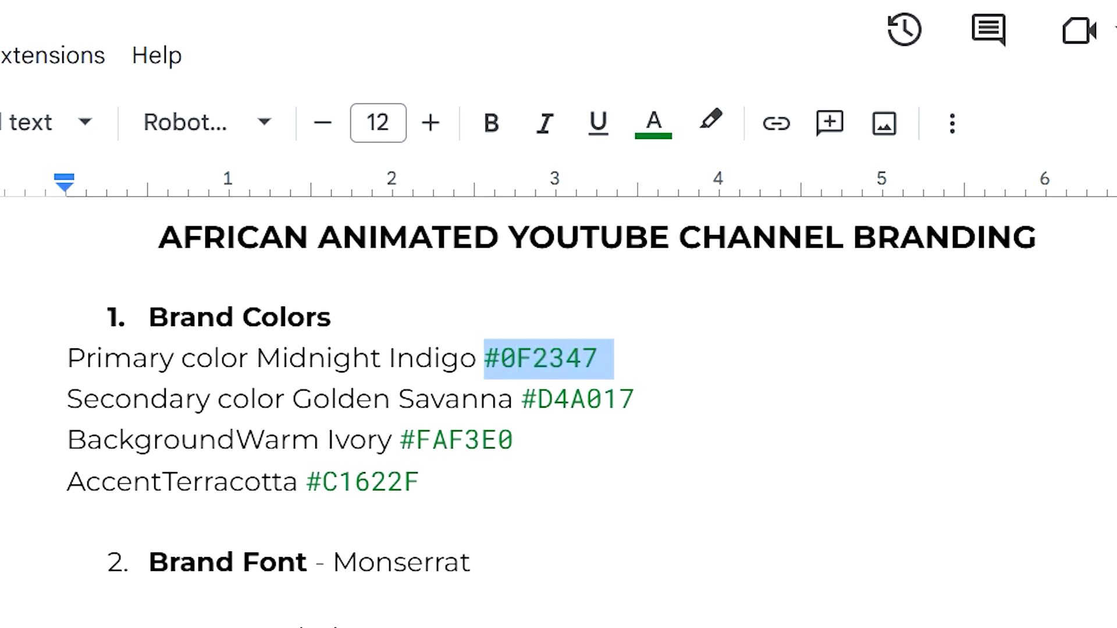
left_click(118, 36)
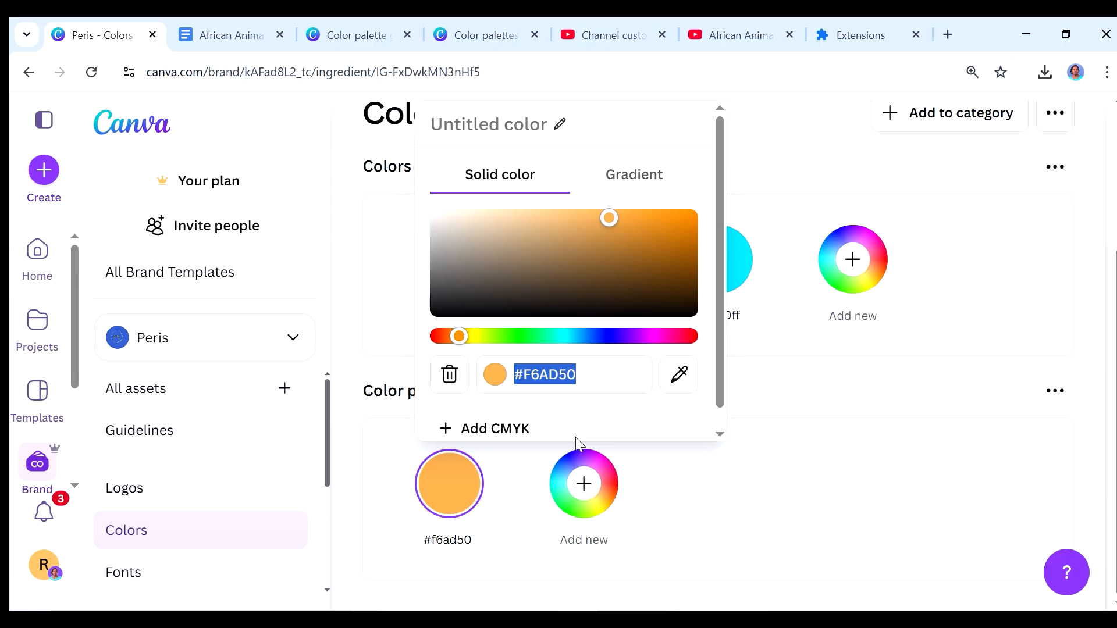
key("ctrl+v")
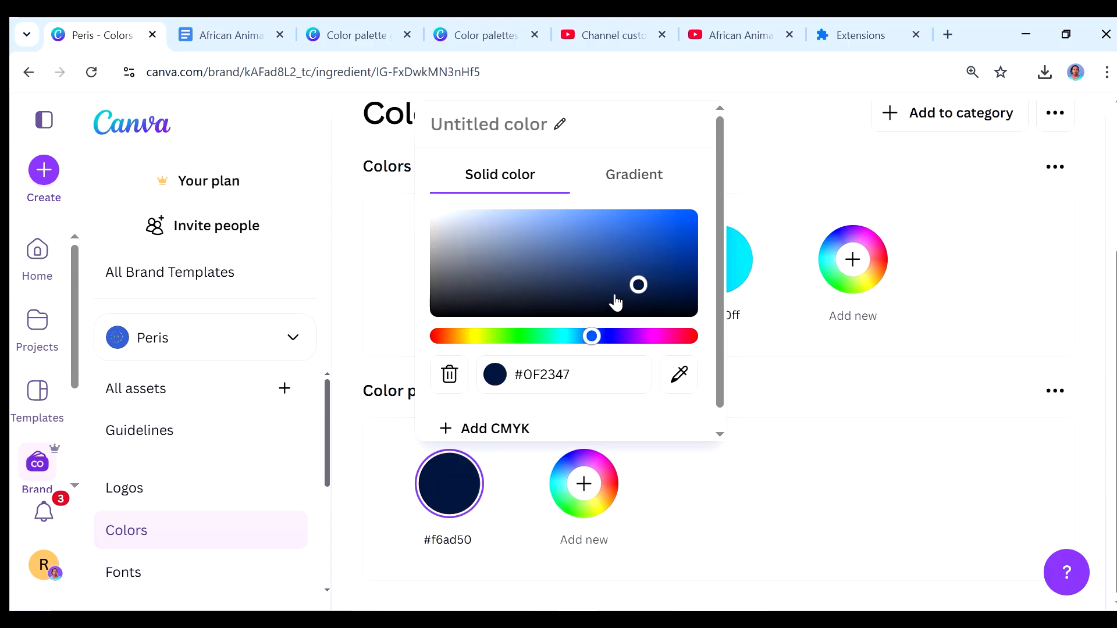
Step: Add the secondary Golden Savanna color #D4A017 from the branding document to the existing kit's color palette
left_click(584, 483)
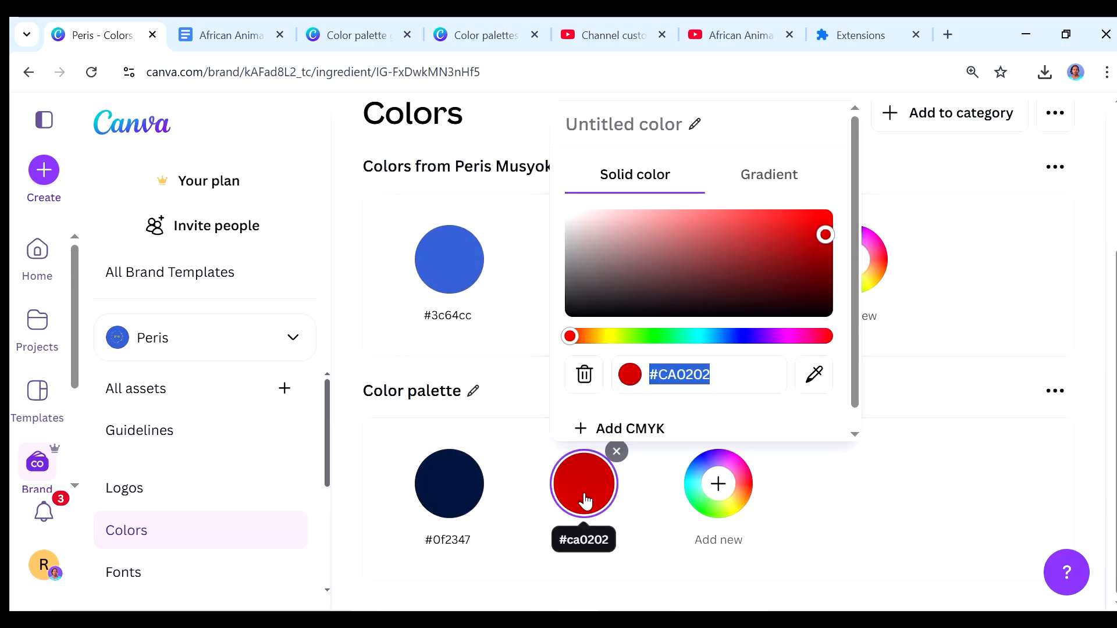
left_click(338, 35)
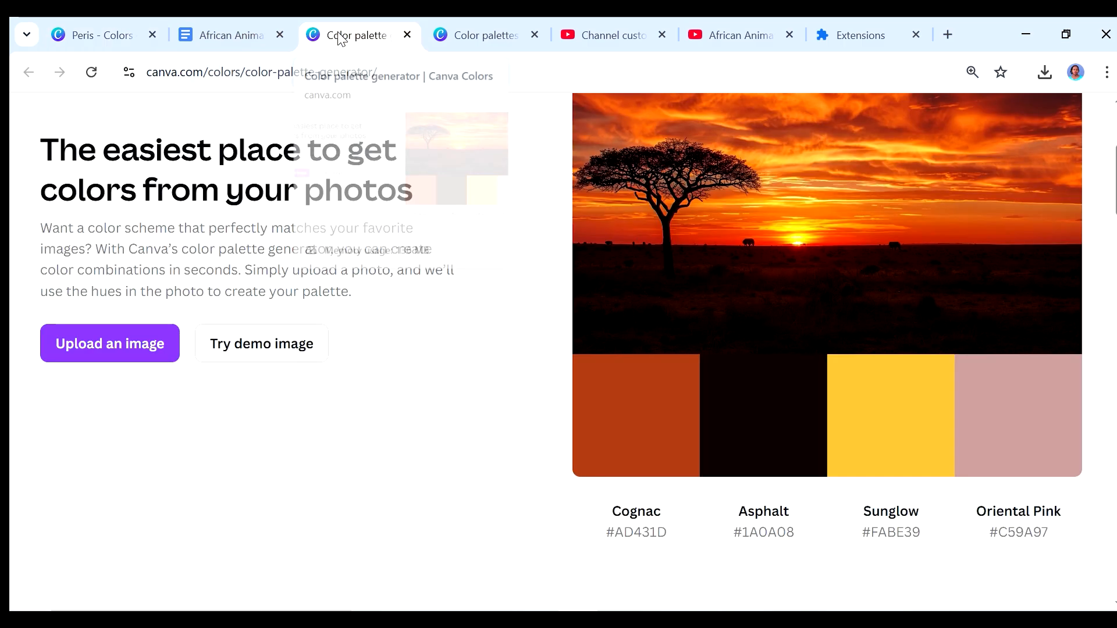
left_click(239, 31)
left_click_drag(634, 400, 522, 400)
right_click(561, 400)
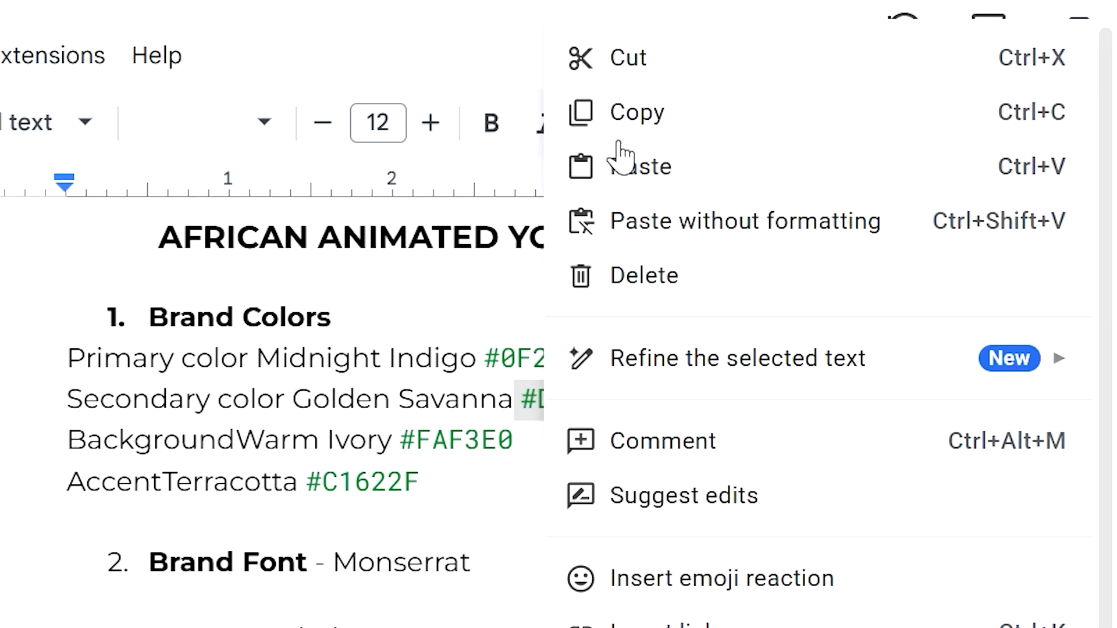
left_click(637, 120)
left_click(101, 35)
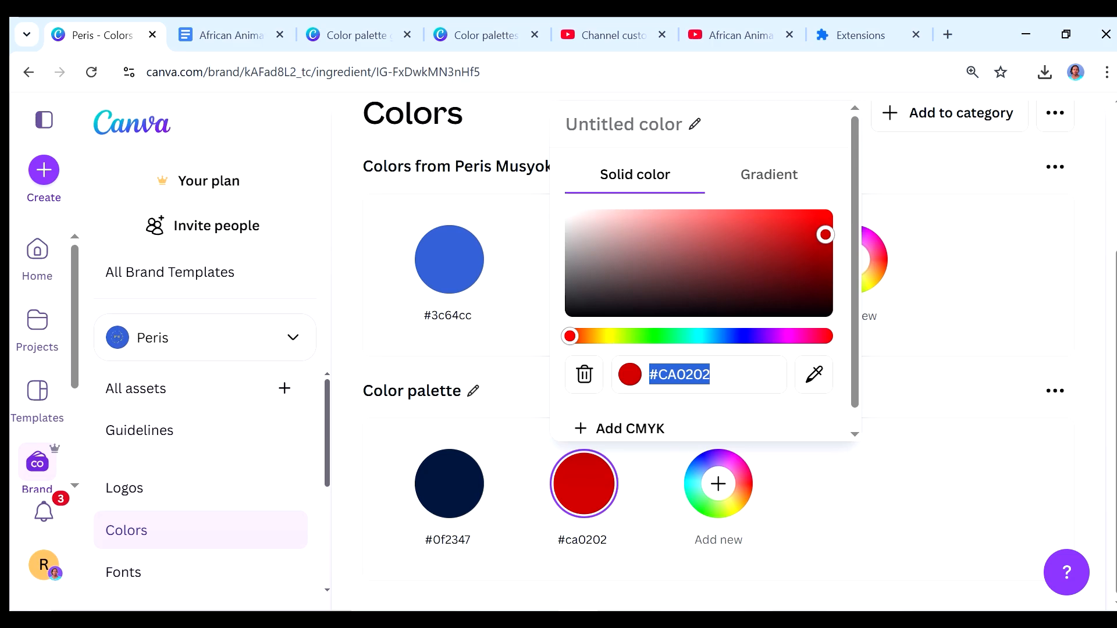
key("ctrl+v")
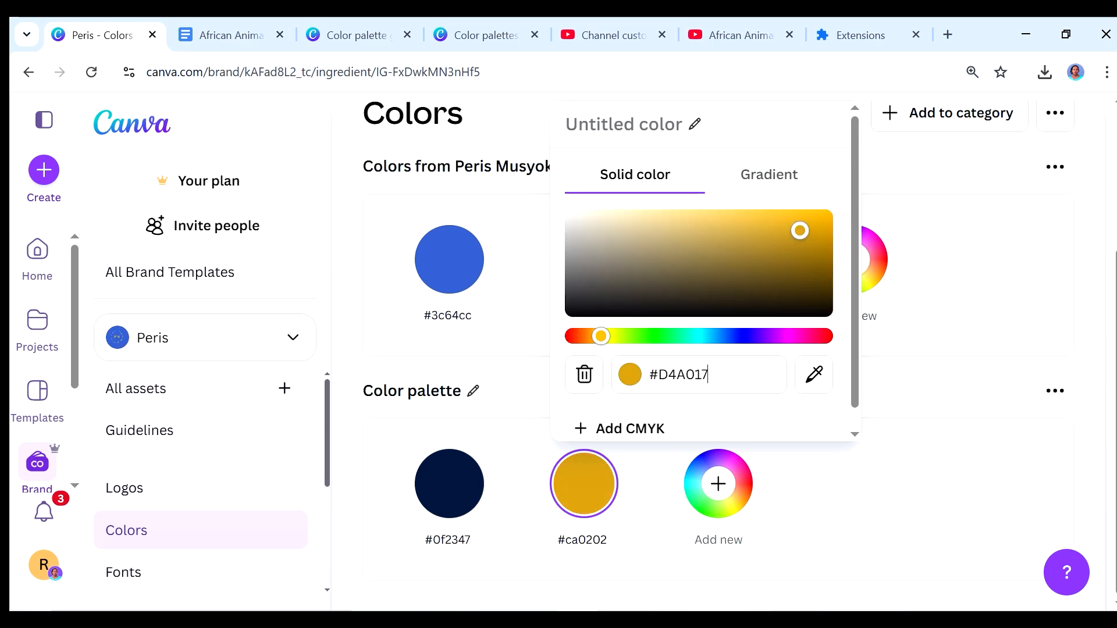
Step: Add the Warm Ivory background color #FAF3E0 from the branding document to the existing kit's color palette
left_click(721, 484)
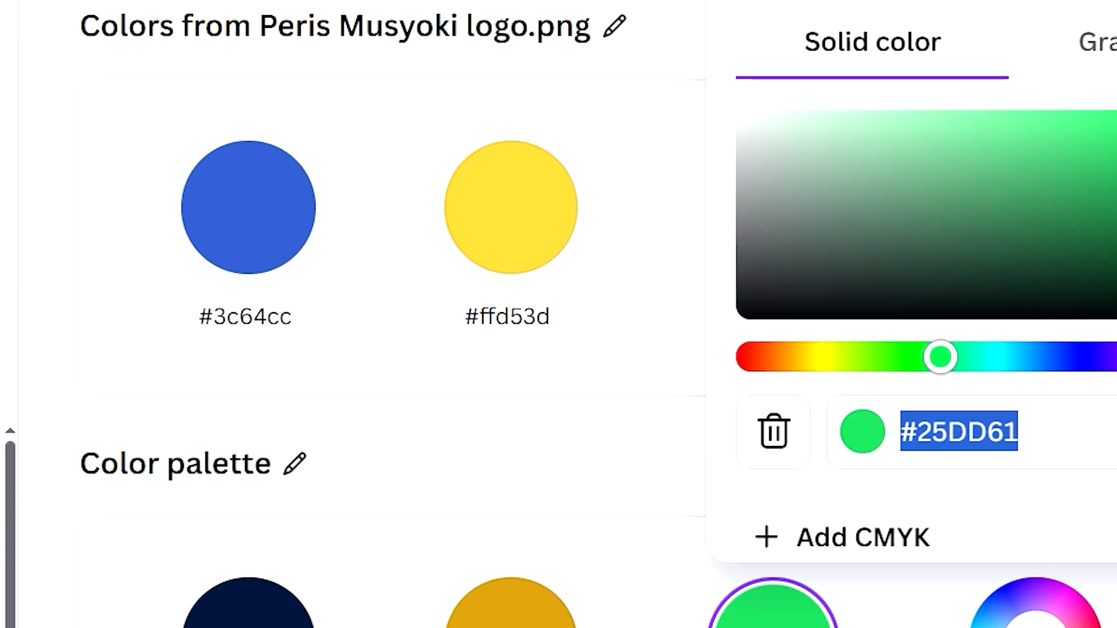
left_click(232, 35)
left_click_drag(514, 440, 401, 440)
right_click(427, 442)
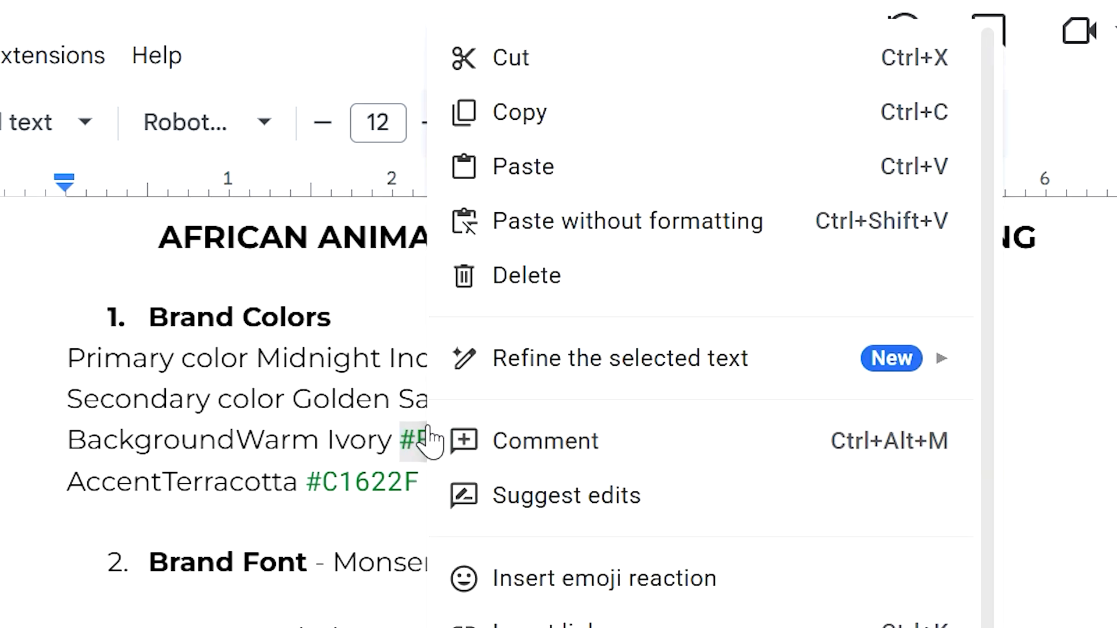
left_click(519, 133)
left_click(91, 40)
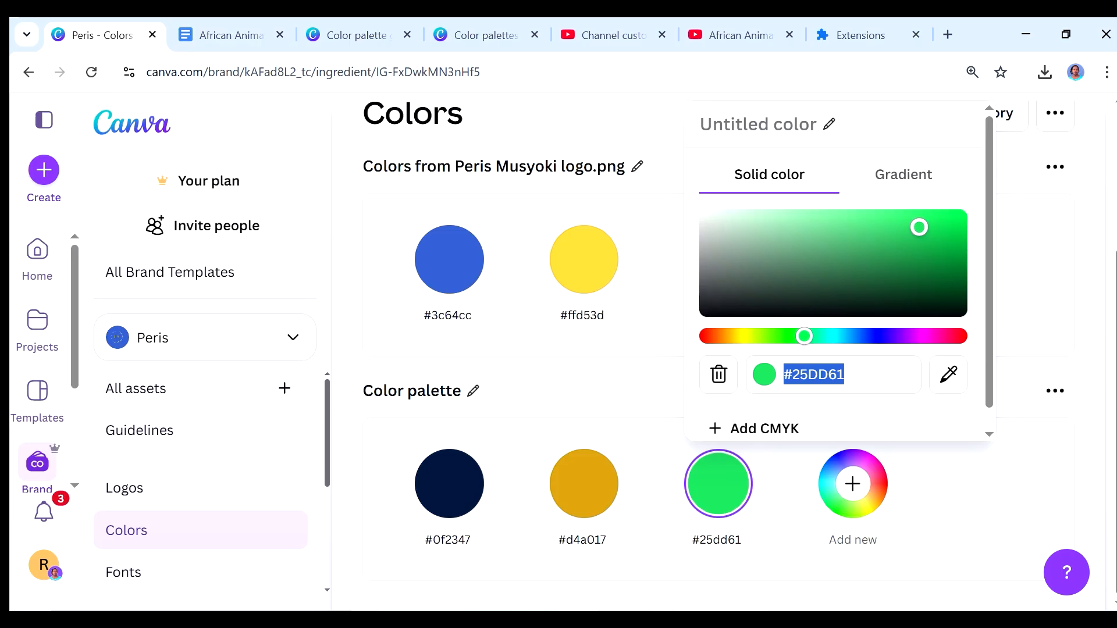
key("ctrl+v")
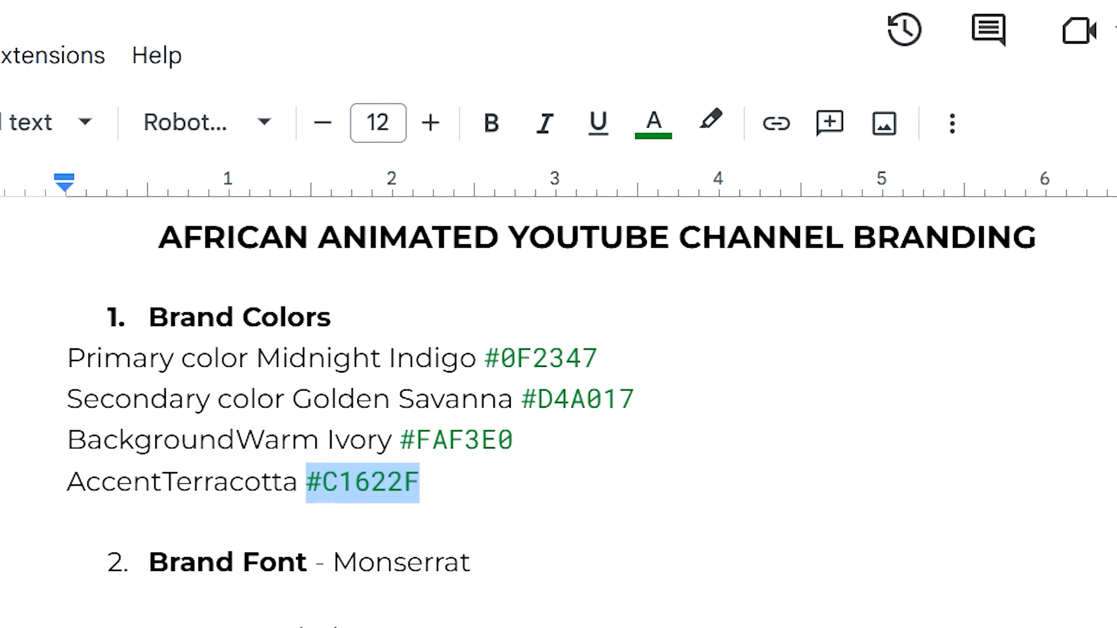
Step: Add the Terracotta accent color #C1622F from the branding document to the existing kit's color palette
right_click(314, 486)
left_click(401, 113)
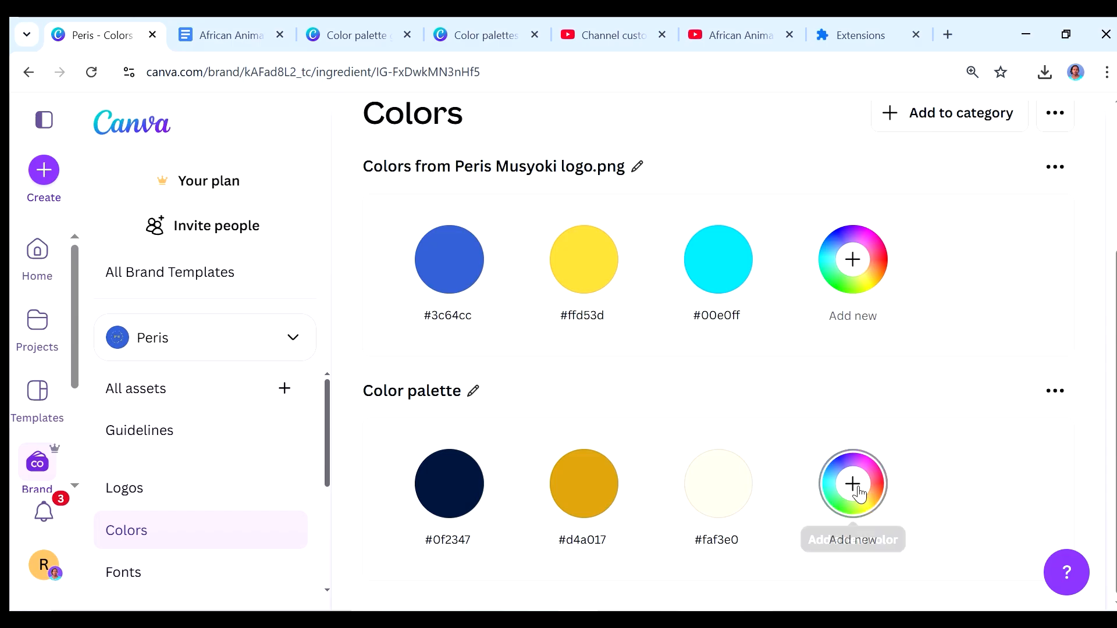
left_click(850, 481)
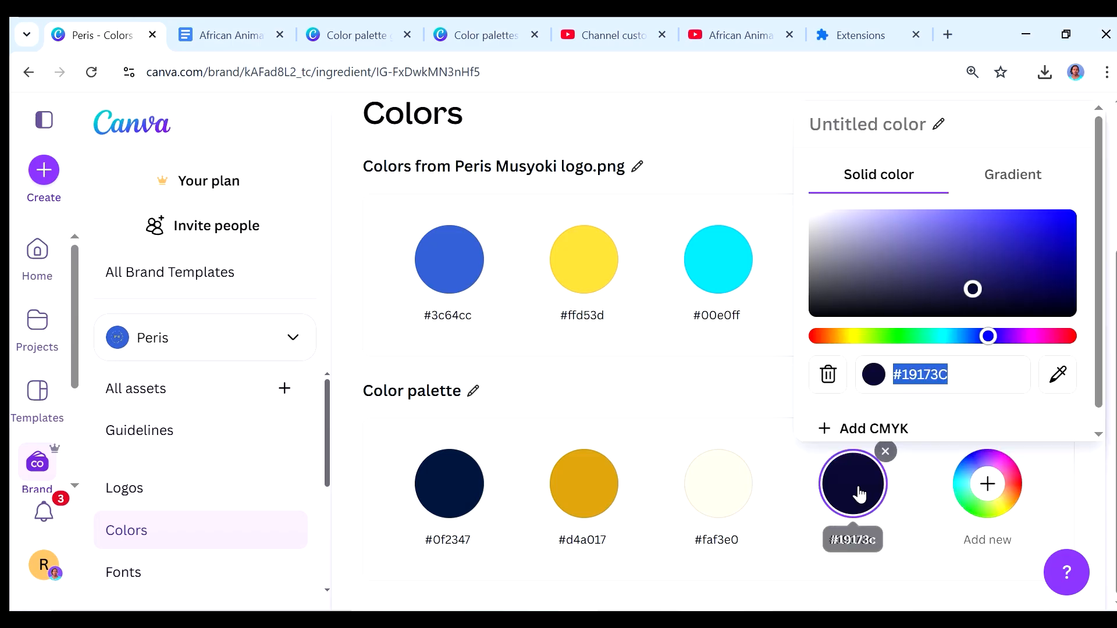
key("ctrl+v")
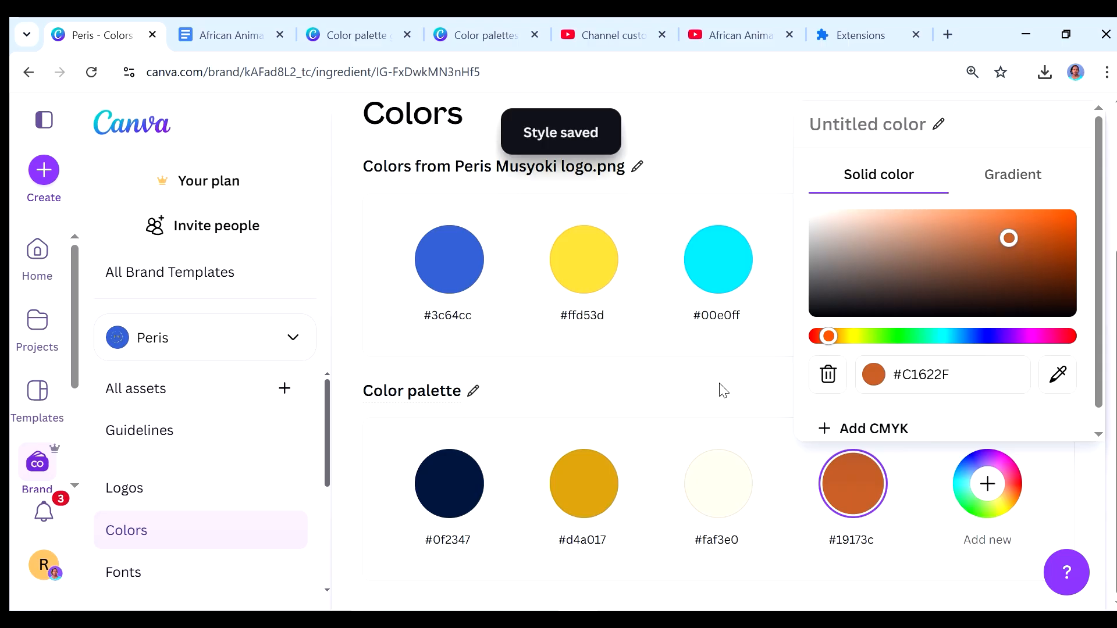
left_click(665, 517)
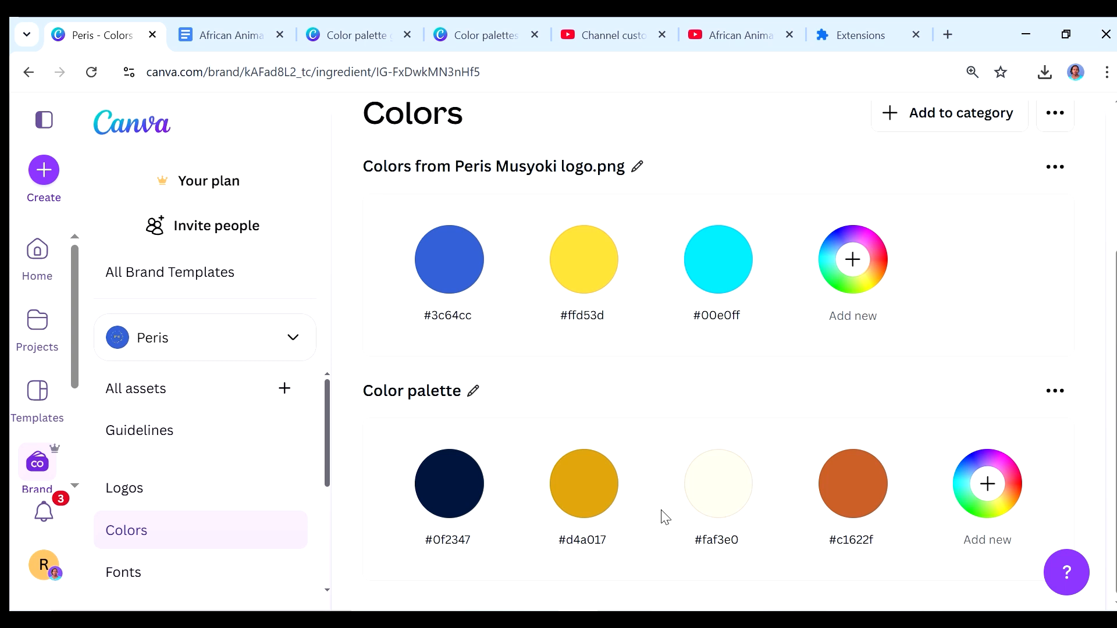
Step: Create a new Brand Kit named "African Animated"
left_click(280, 336)
left_click(244, 591)
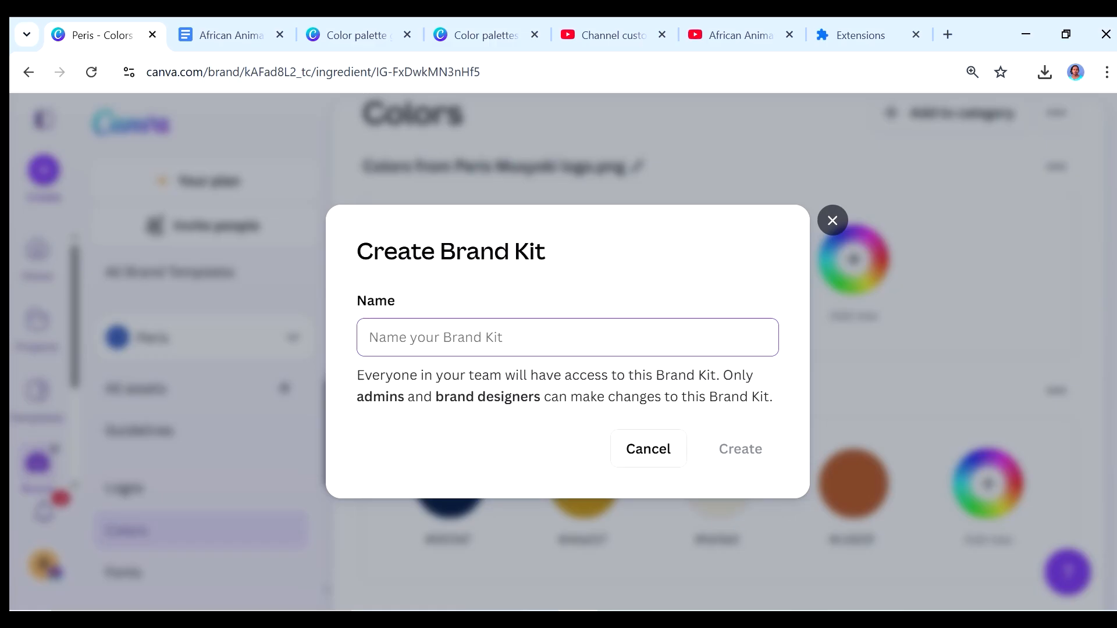
type("African Animated")
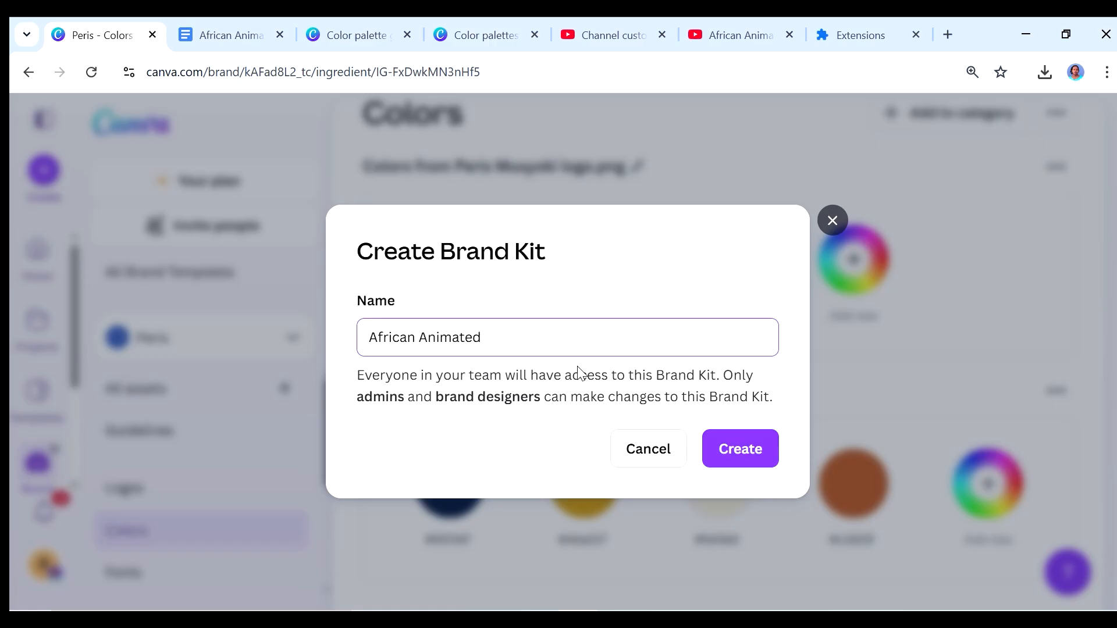
left_click(727, 458)
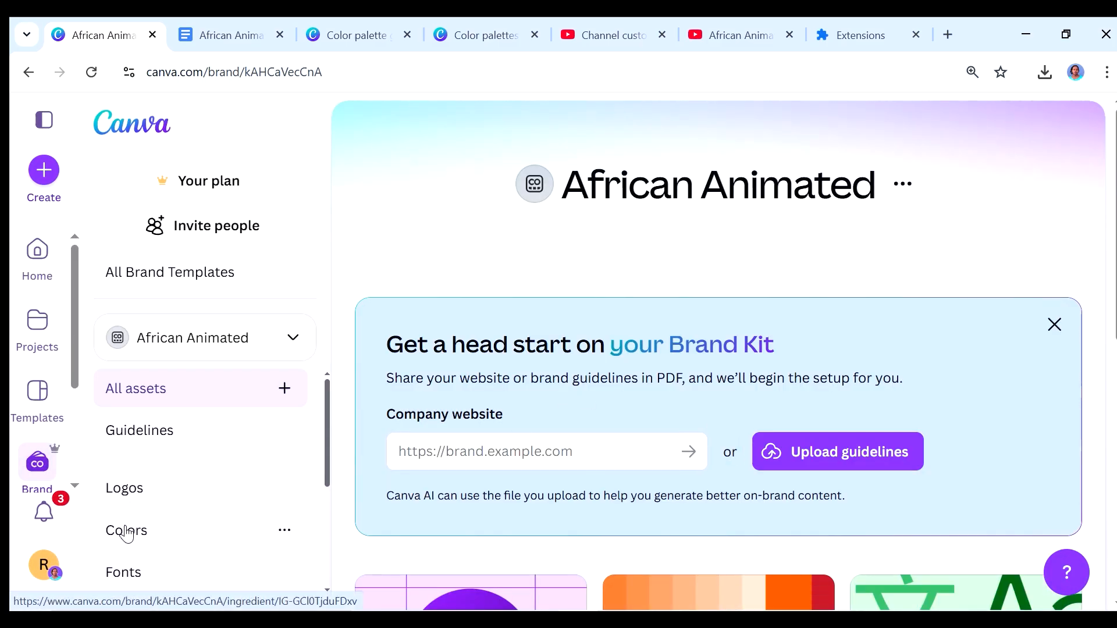
Step: In the African Animated kit's colors, add the primary color #0F2347 copied from the branding document
left_click(138, 532)
left_click(226, 39)
left_click_drag(480, 359, 611, 359)
left_click(111, 32)
left_click(448, 471)
key("ctrl+v")
Step: Copy Golden Savanna #D4A017 from the branding document into a second color in the African Animated palette
left_click(584, 471)
left_click(226, 35)
left_click_drag(520, 399, 636, 399)
right_click(533, 399)
left_click(616, 131)
left_click(104, 35)
key("ctrl+v")
Step: Copy Warm Ivory #FAF3E0 from the branding document into a third color in the African Animated palette
left_click(718, 470)
left_click(226, 34)
left_click_drag(514, 440, 399, 439)
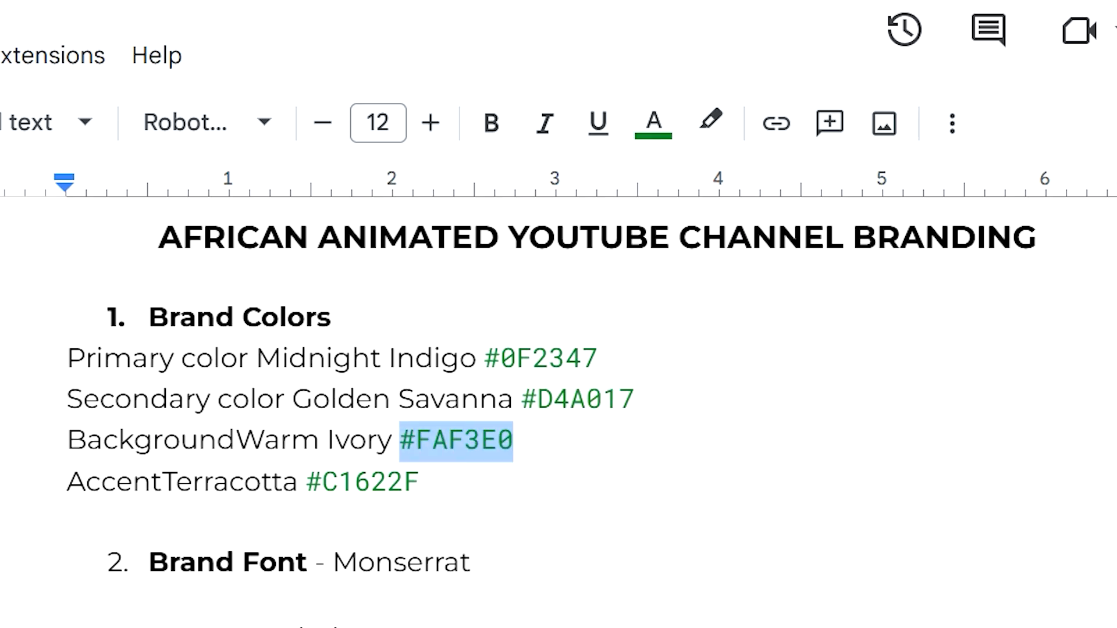
right_click(432, 439)
left_click(104, 35)
key("ctrl+v")
Step: Copy Terracotta #C1622F from the branding document into a fourth color in the African Animated palette and save it
left_click(853, 470)
left_click(252, 35)
left_click_drag(420, 478, 307, 479)
key("ctrl+c")
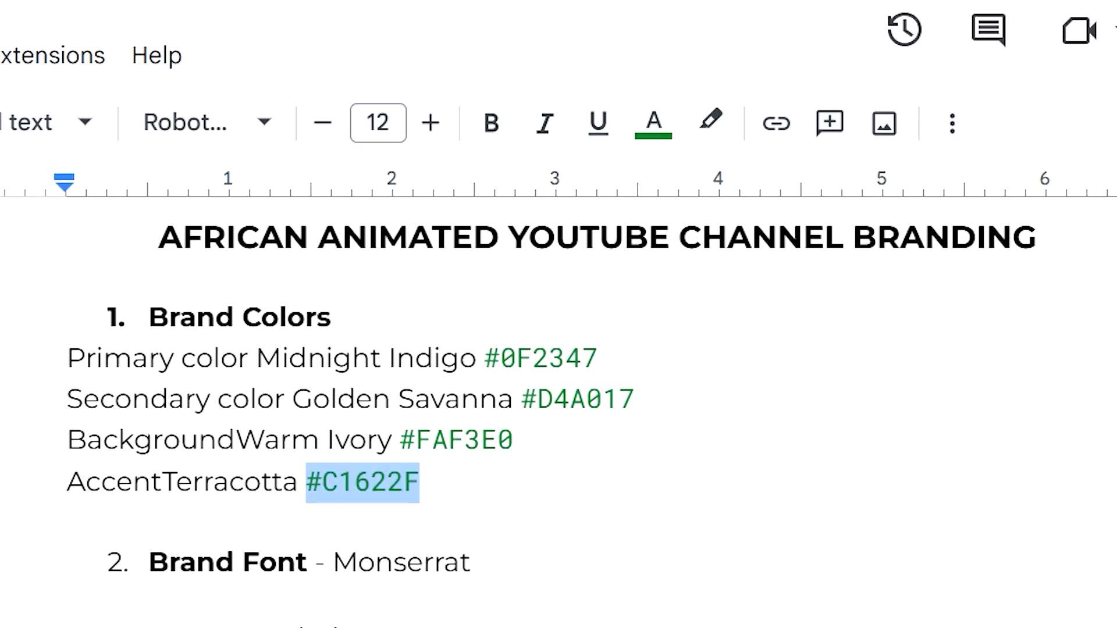
left_click(105, 35)
key("ctrl+v")
left_click(1057, 477)
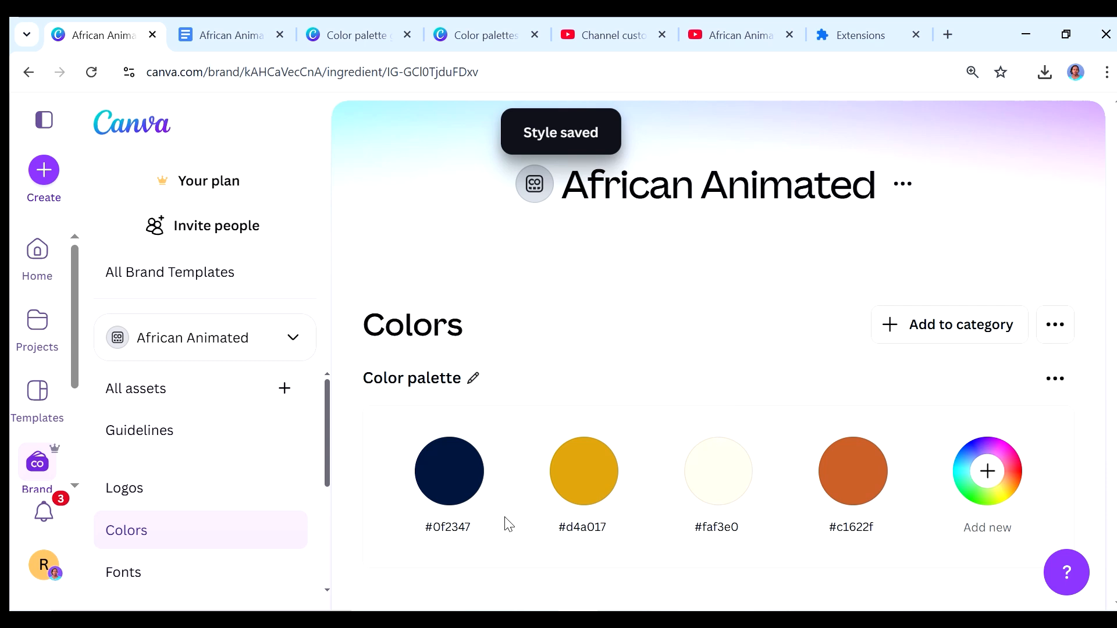
Step: In the African Animated kit's fonts, set the Title style to Montserrat ExtraBold
left_click(134, 575)
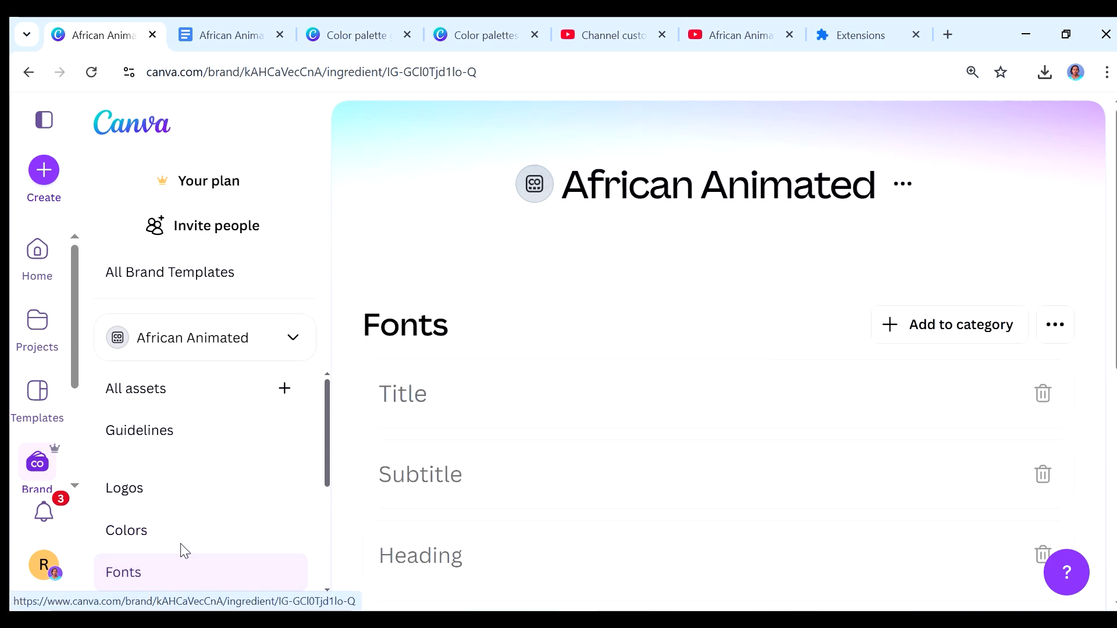
left_click(554, 401)
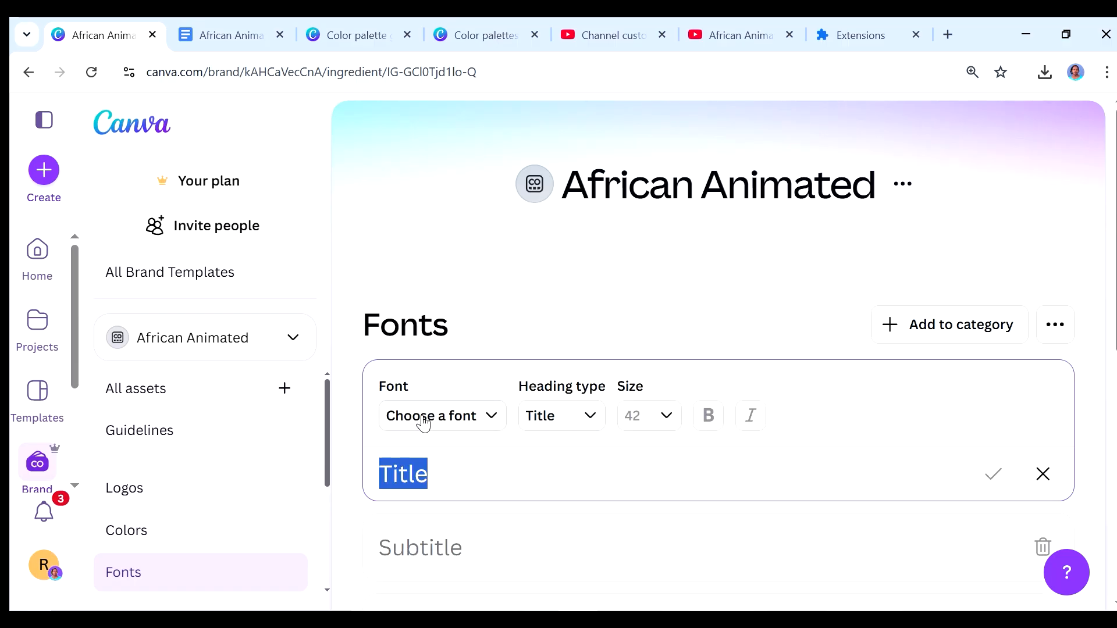
left_click(479, 416)
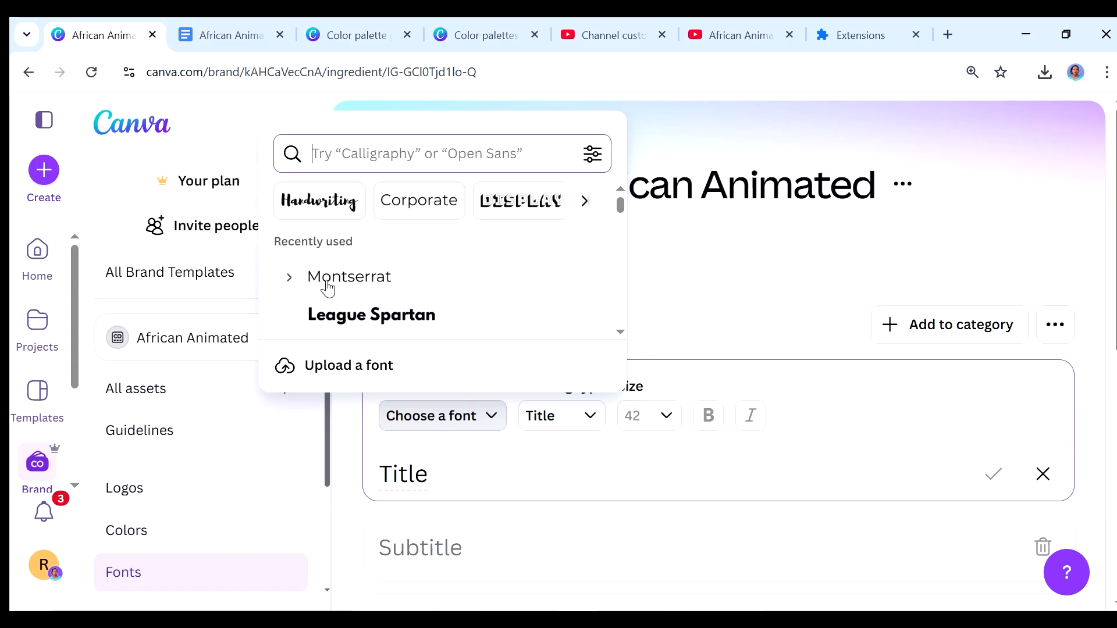
left_click(328, 279)
left_click(475, 416)
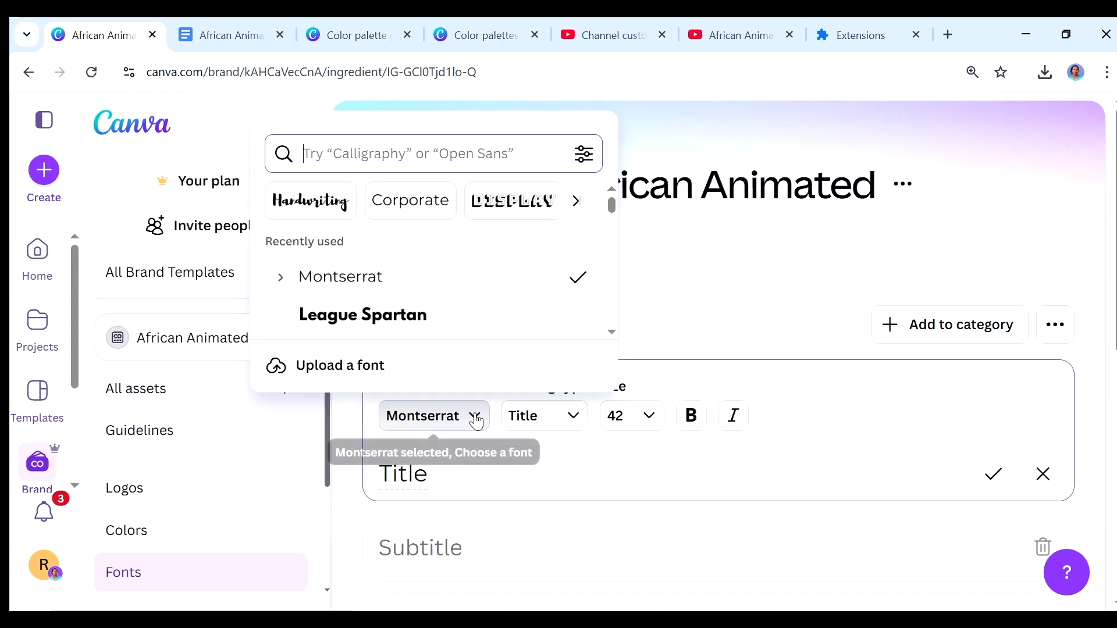
left_click(280, 279)
scroll(379, 244, "down", 5)
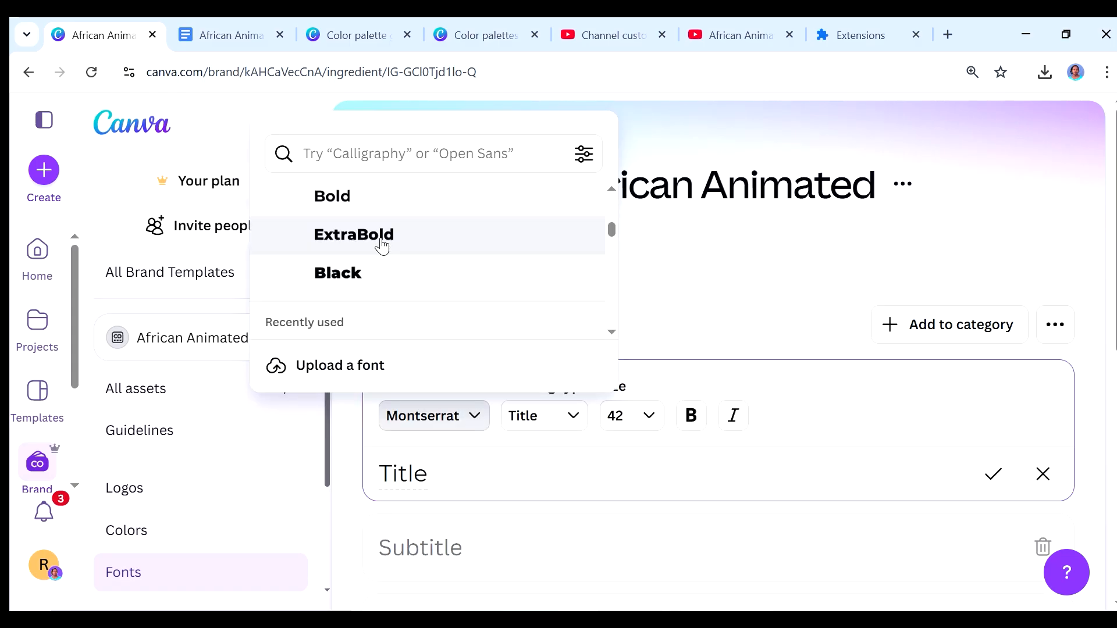
left_click(382, 245)
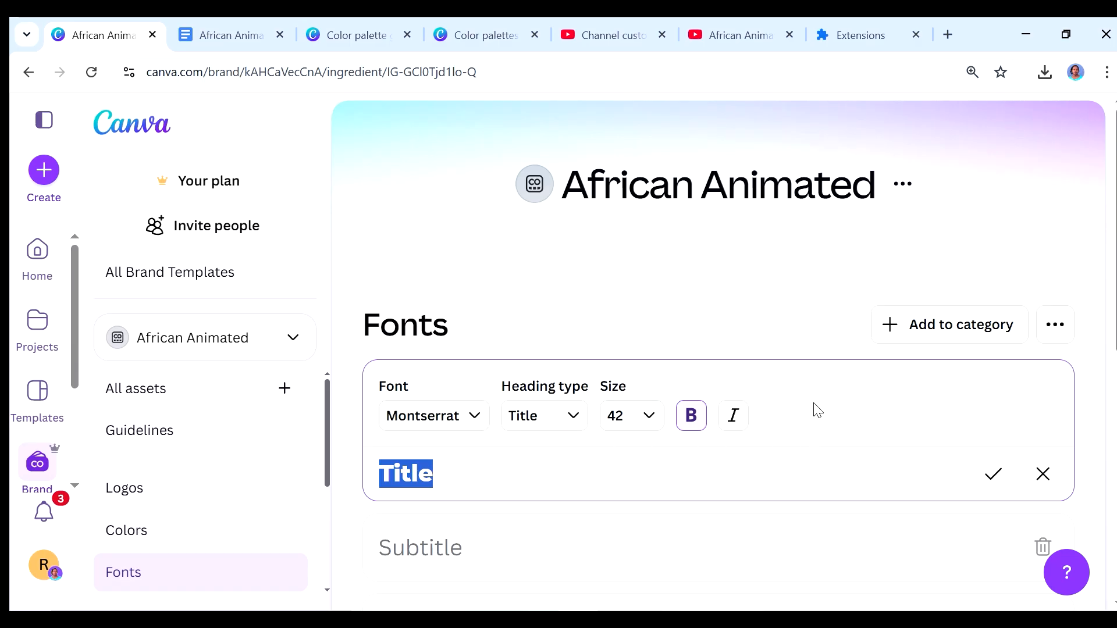
Step: Set the brand kit's Subtitle font to Montserrat SemiBold
left_click(487, 409)
left_click(295, 318)
scroll(444, 269, "down", 1)
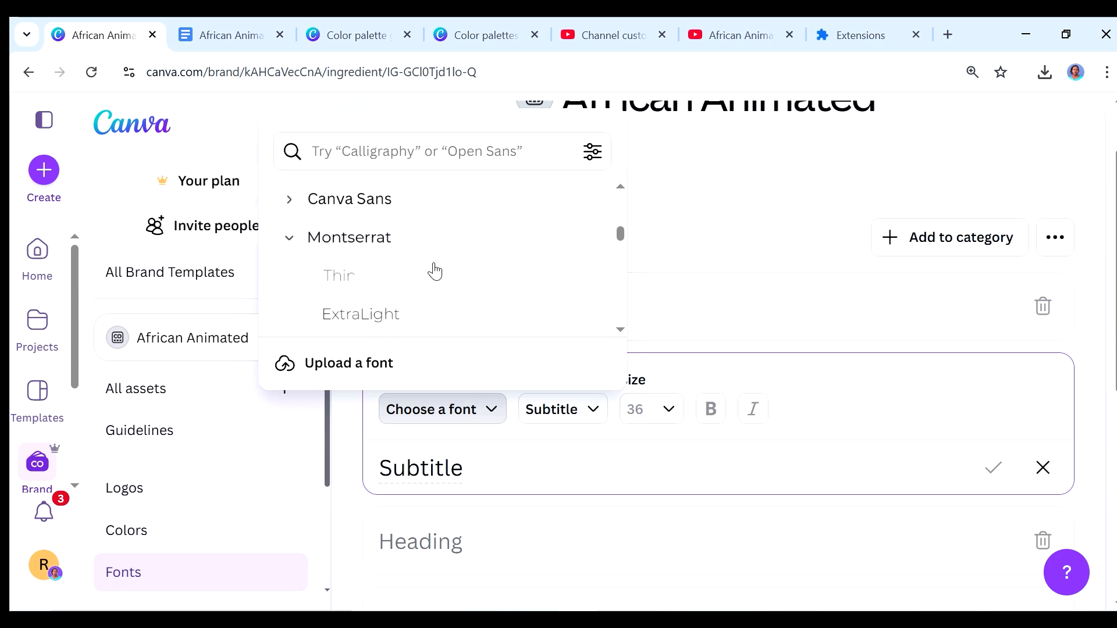
scroll(384, 286, "down", 2)
scroll(412, 282, "down", 3)
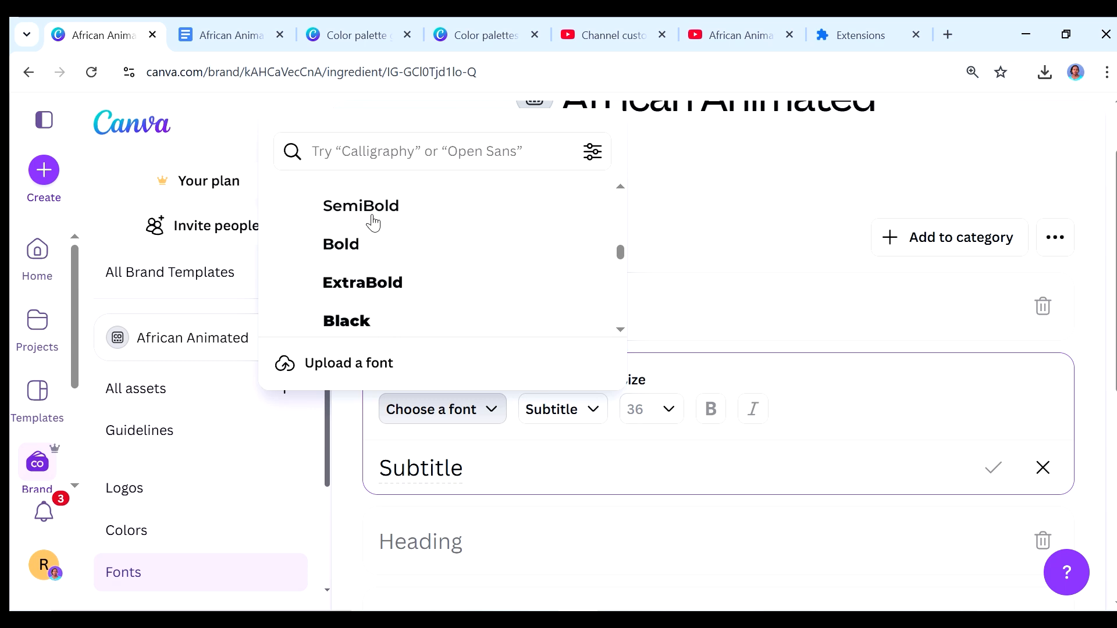
left_click(375, 221)
Step: Search the fonts for "mont" and set the Body style to Montserrat Regular
left_click(512, 449)
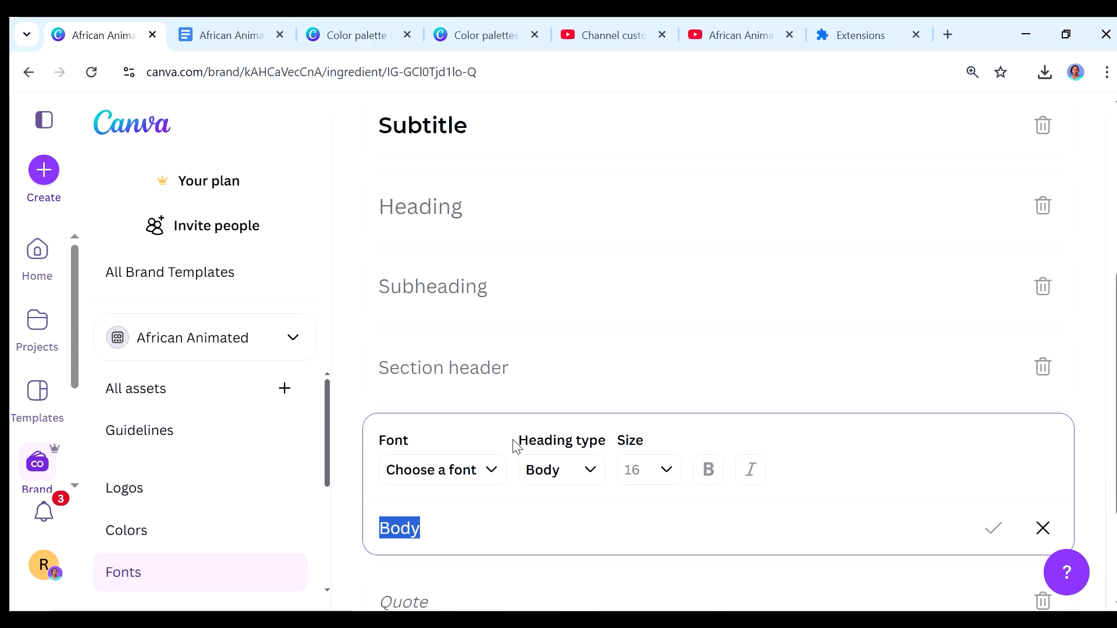
left_click(472, 470)
scroll(384, 343, "down", 3)
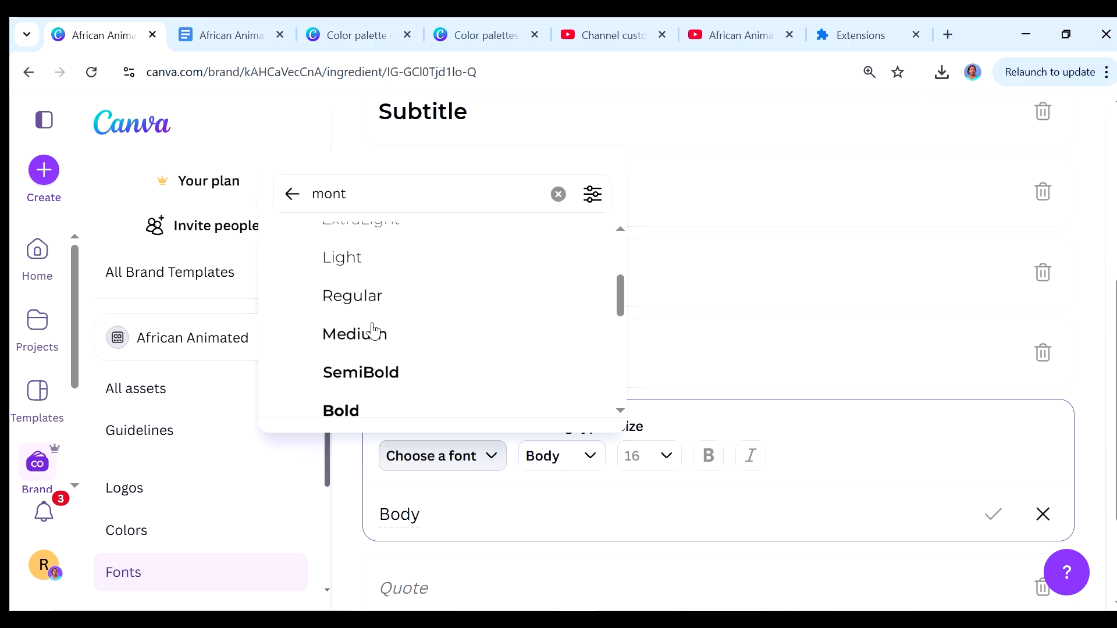
left_click(370, 303)
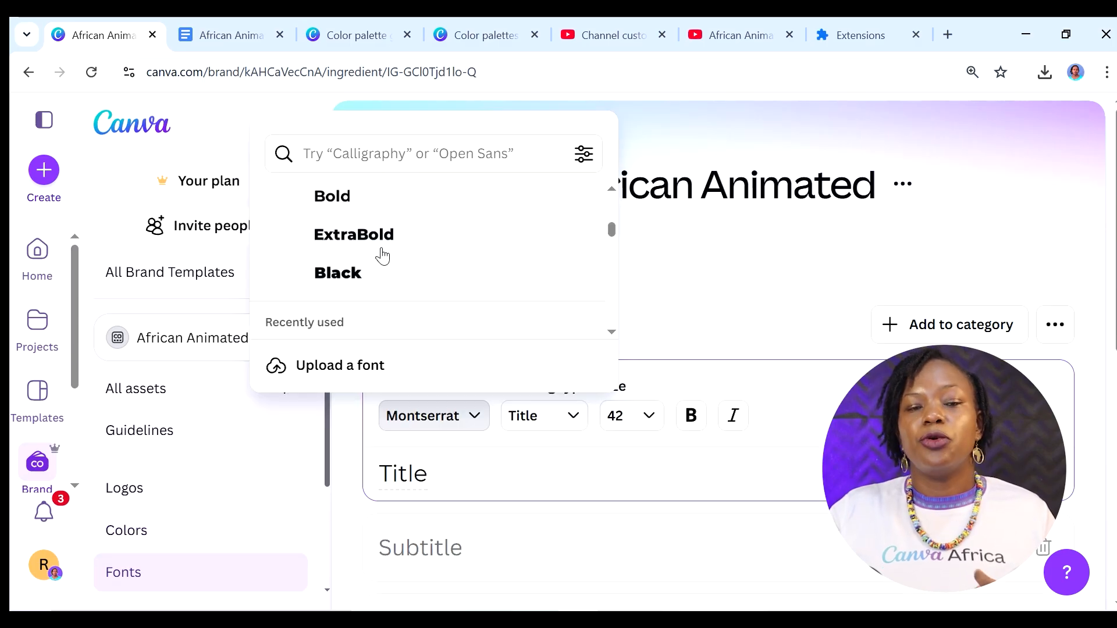
Step: Choose Montserrat ExtraBold as the font for the African Animated kit's Title style
left_click(384, 242)
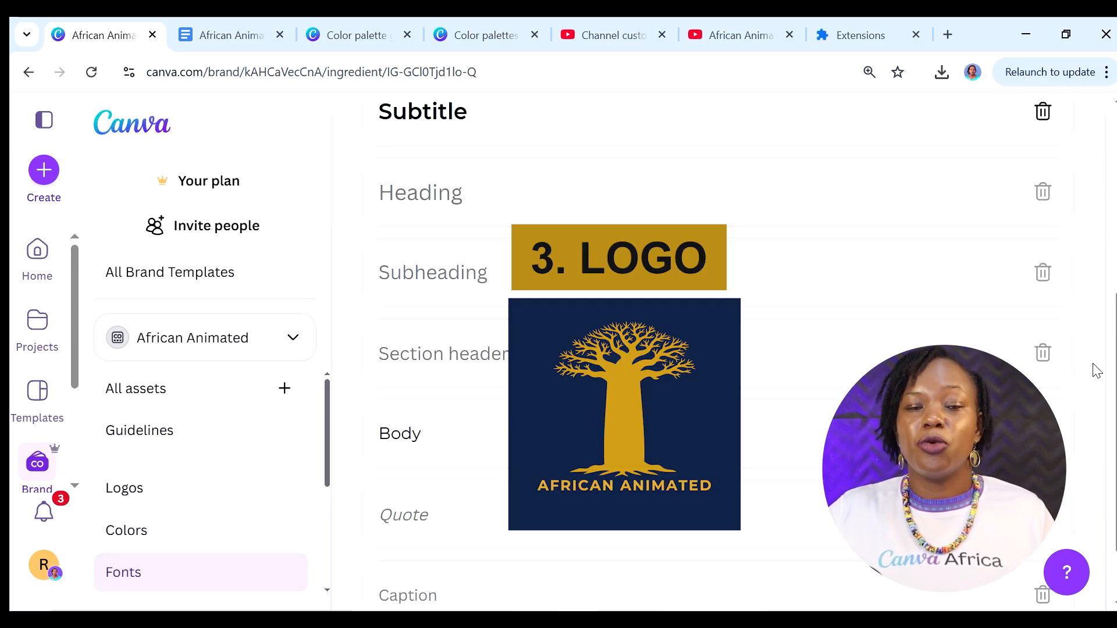
scroll(1097, 371, "up", 5)
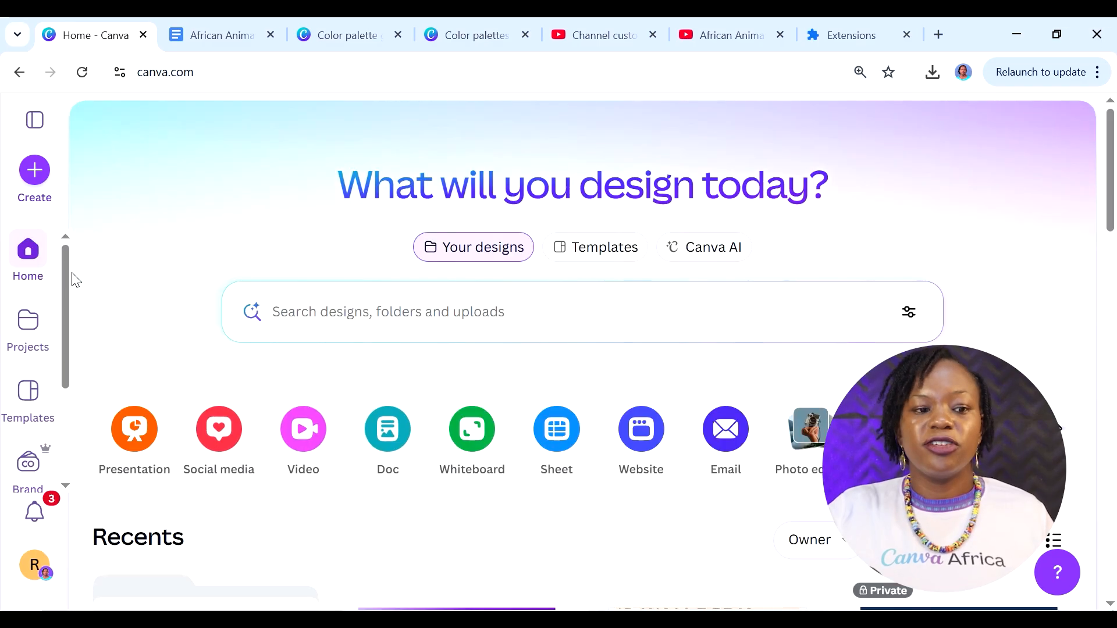
Step: Create a new blank Logo design of 2000 × 2000 px, leaving the templates unused
left_click(35, 175)
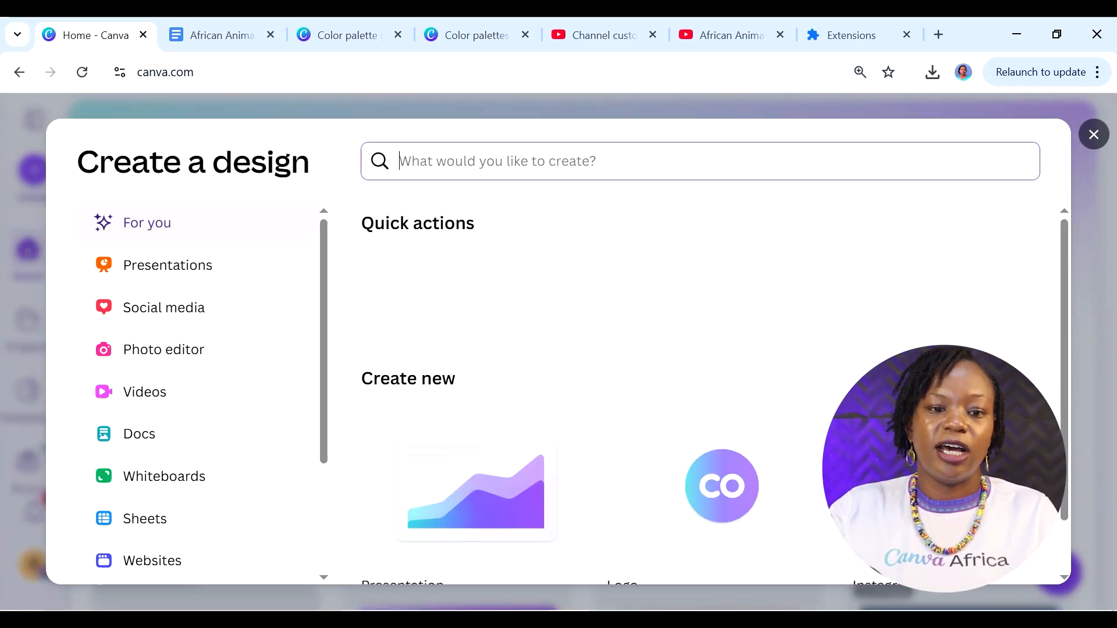
type("logo")
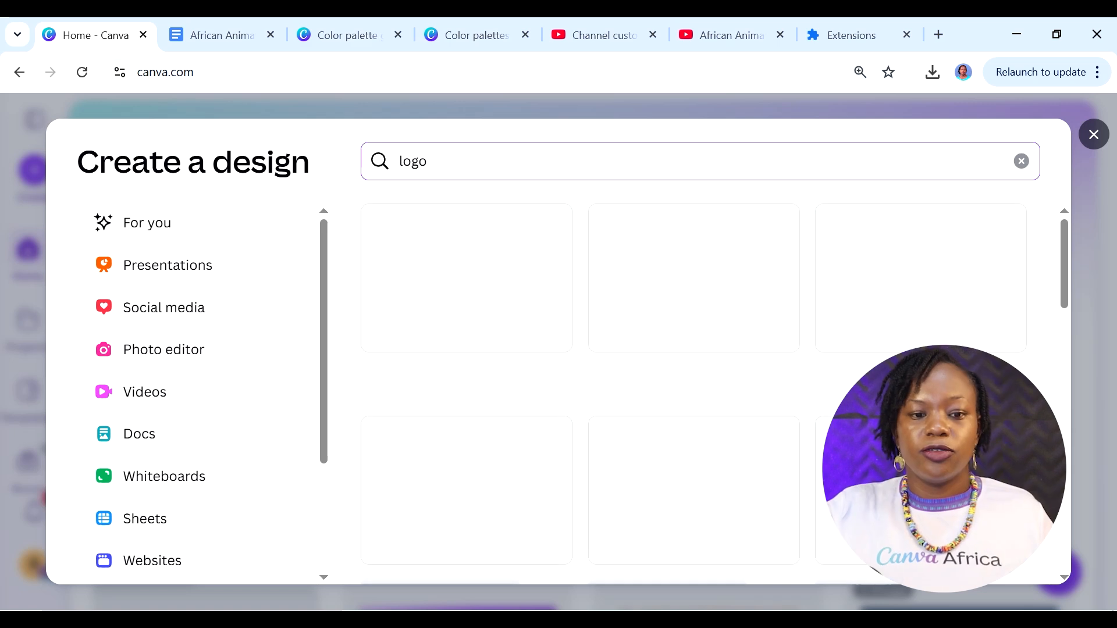
left_click(451, 280)
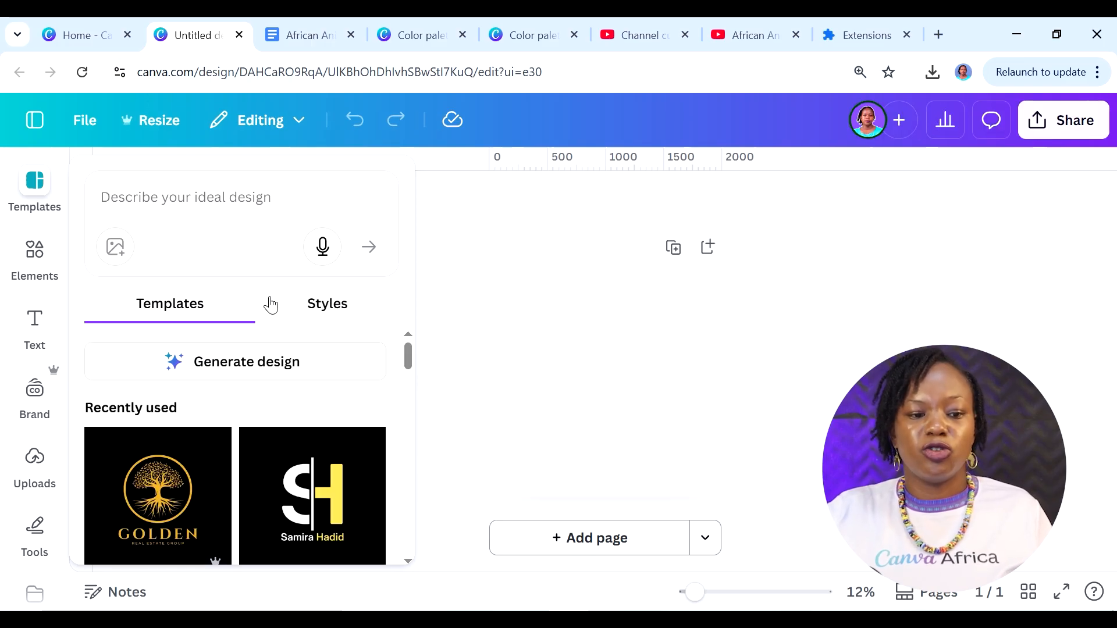
scroll(411, 366, "down", 5)
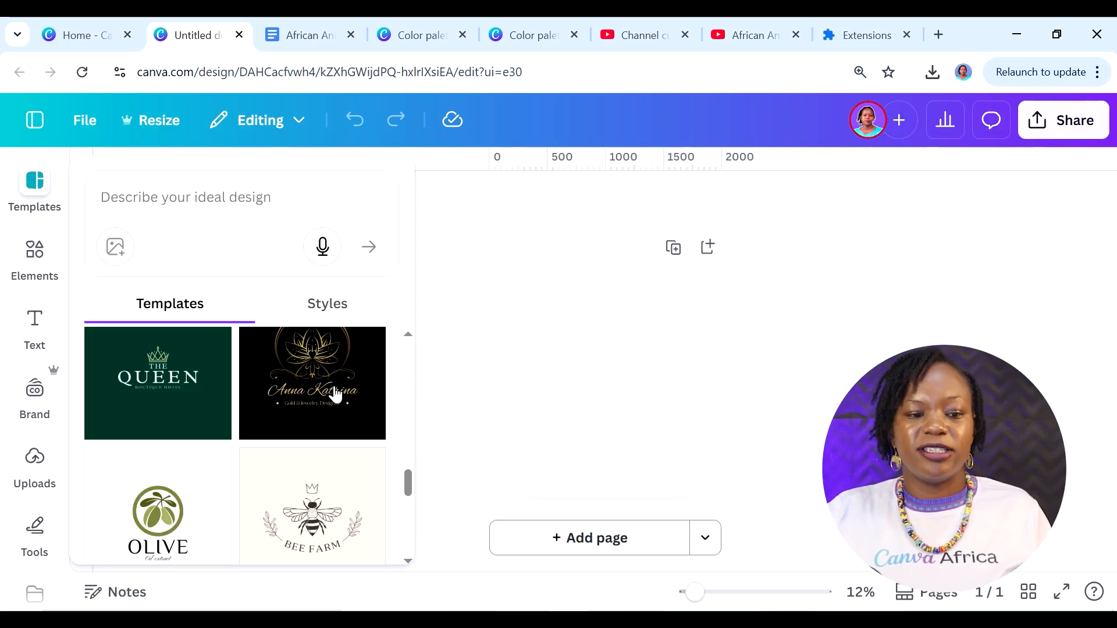
left_click(849, 349)
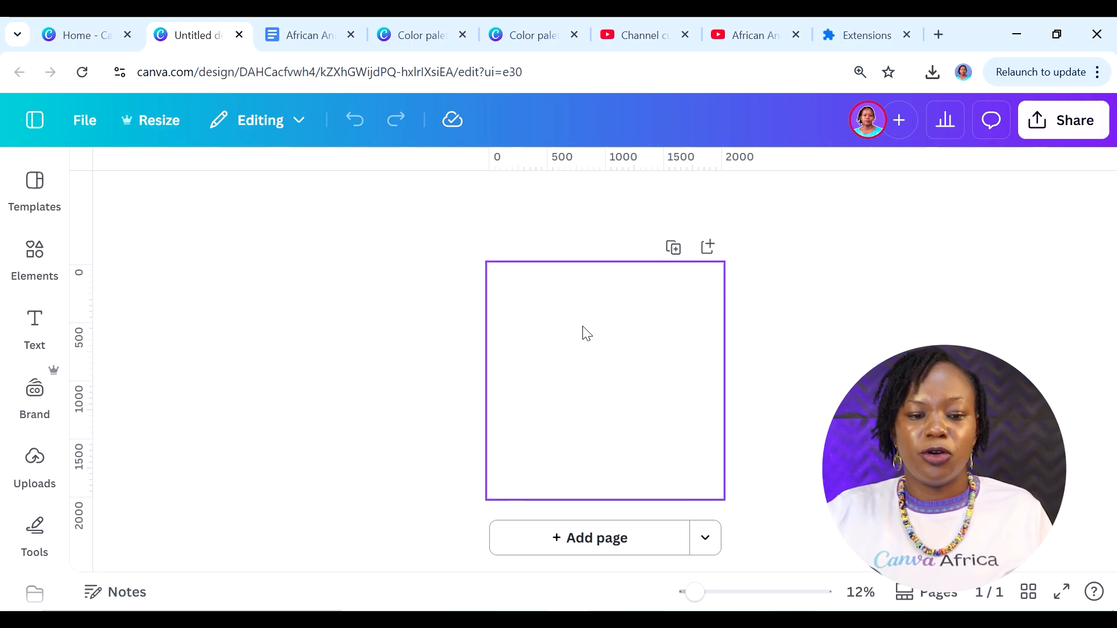
Step: Open the blank page's background color options and switch the color palette to the African Animated Brand Kit
left_click(622, 368)
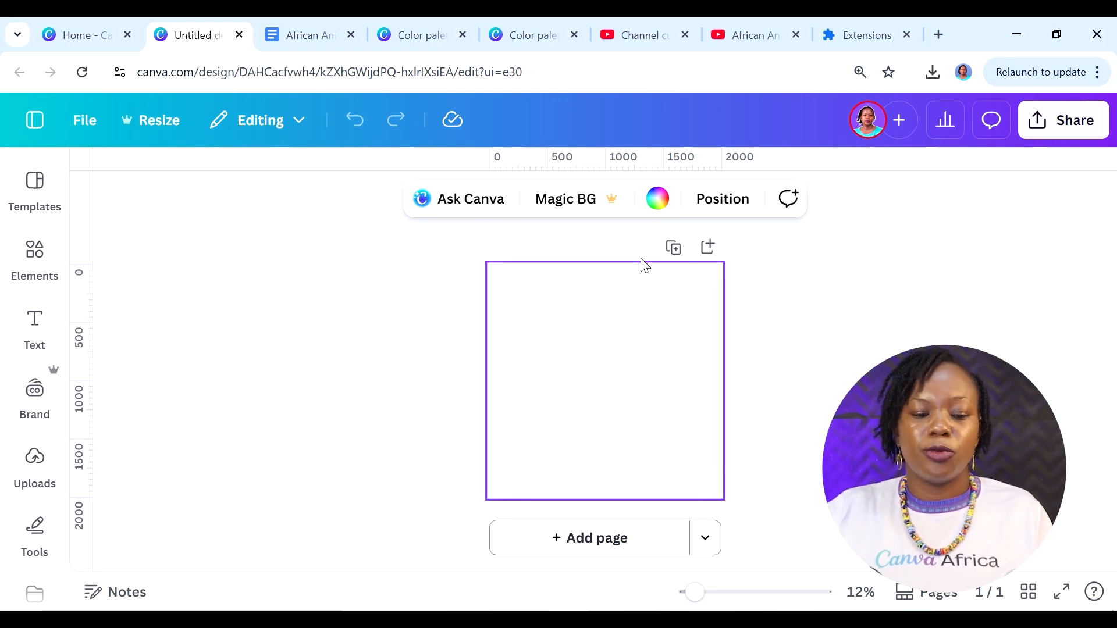
left_click(658, 200)
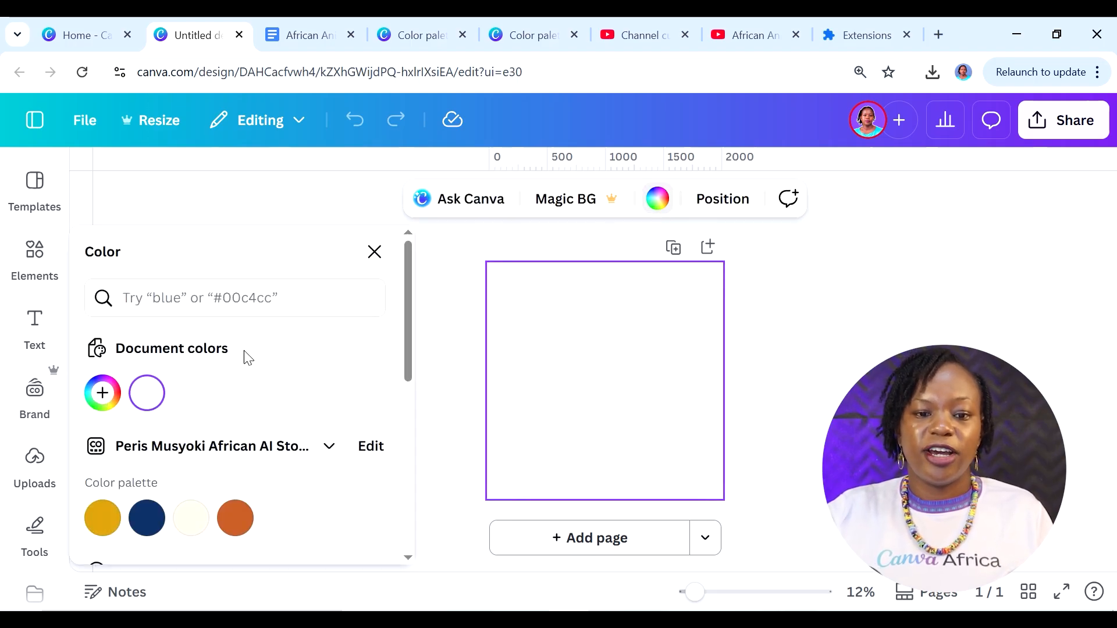
left_click(324, 454)
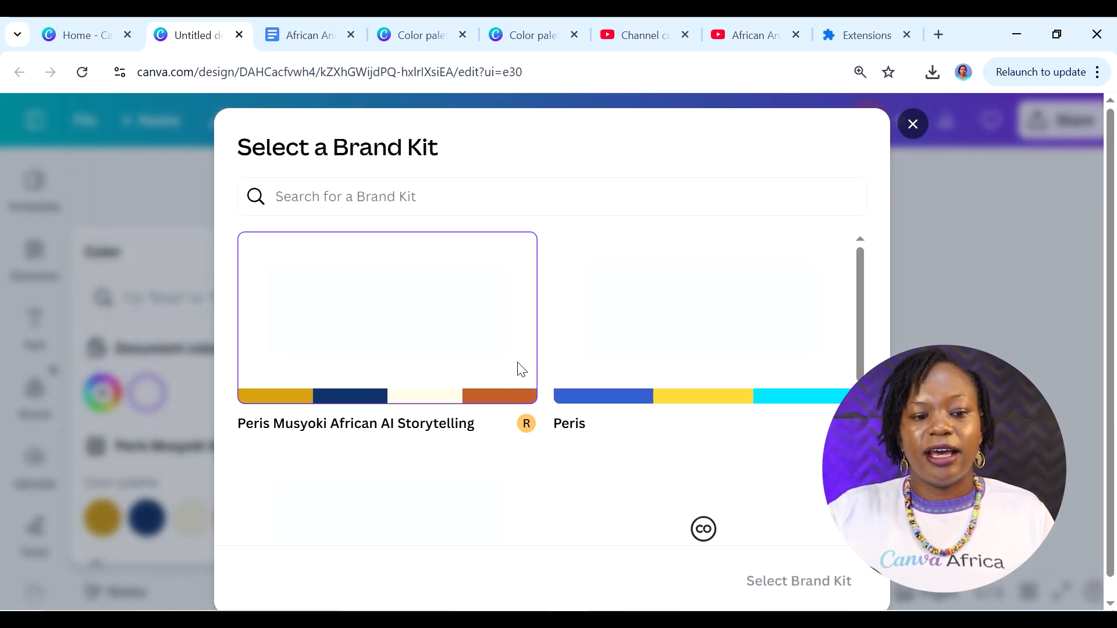
scroll(518, 355, "down", 1)
scroll(518, 352, "down", 3)
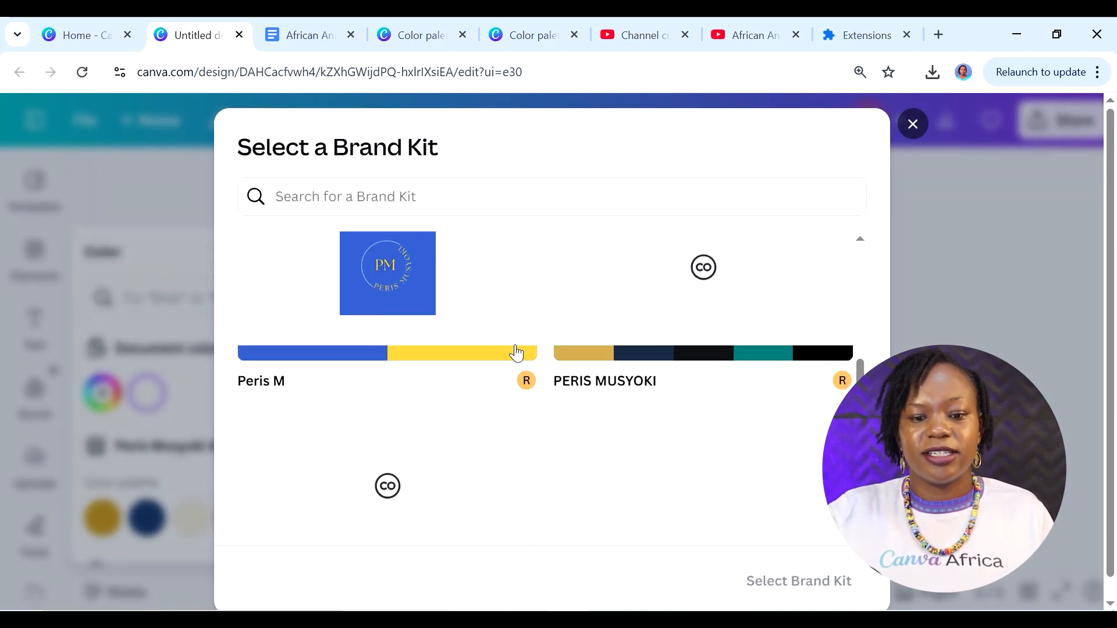
left_click(298, 403)
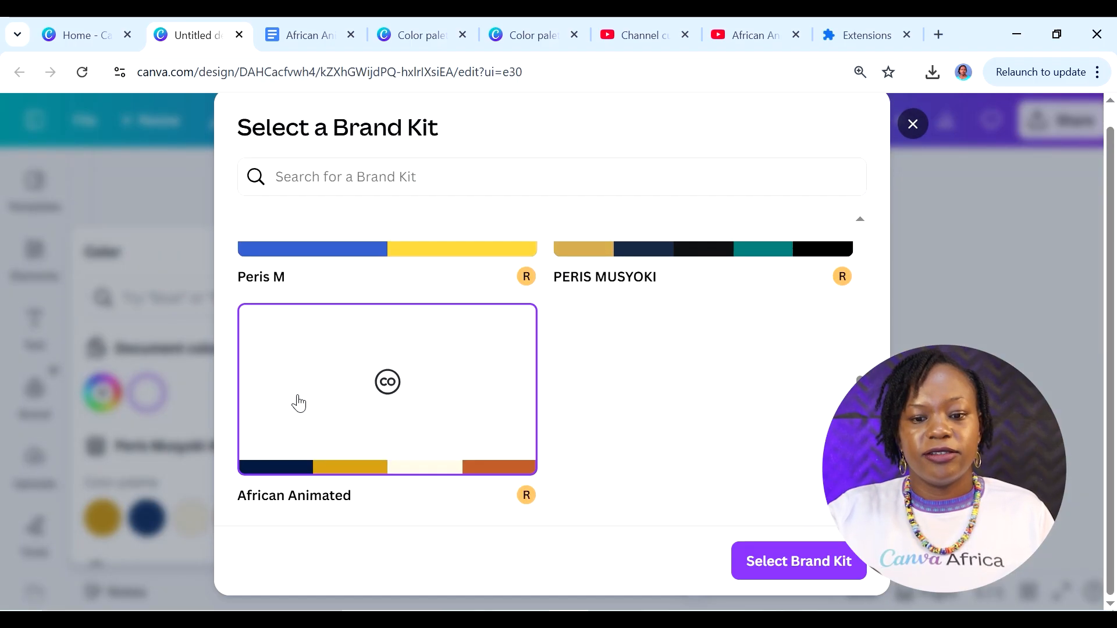
left_click(798, 568)
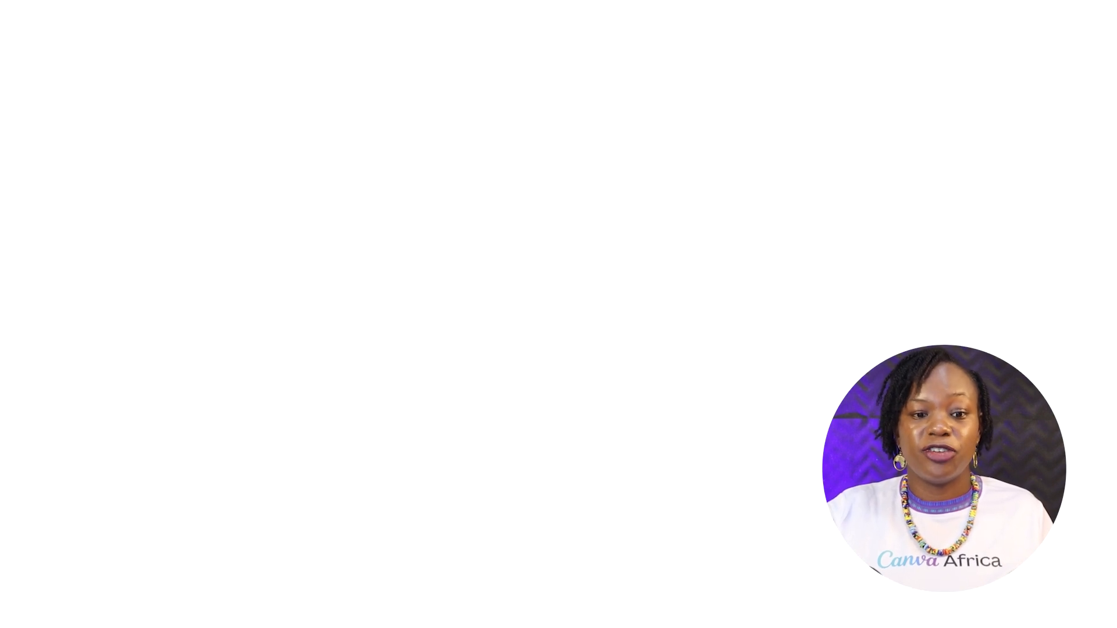
Step: Set the page background to Midnight Indigo #0F2347 copied from the branding document, and reapply it from the African Animated palette
left_click_drag(765, 373, 594, 373)
right_click(669, 373)
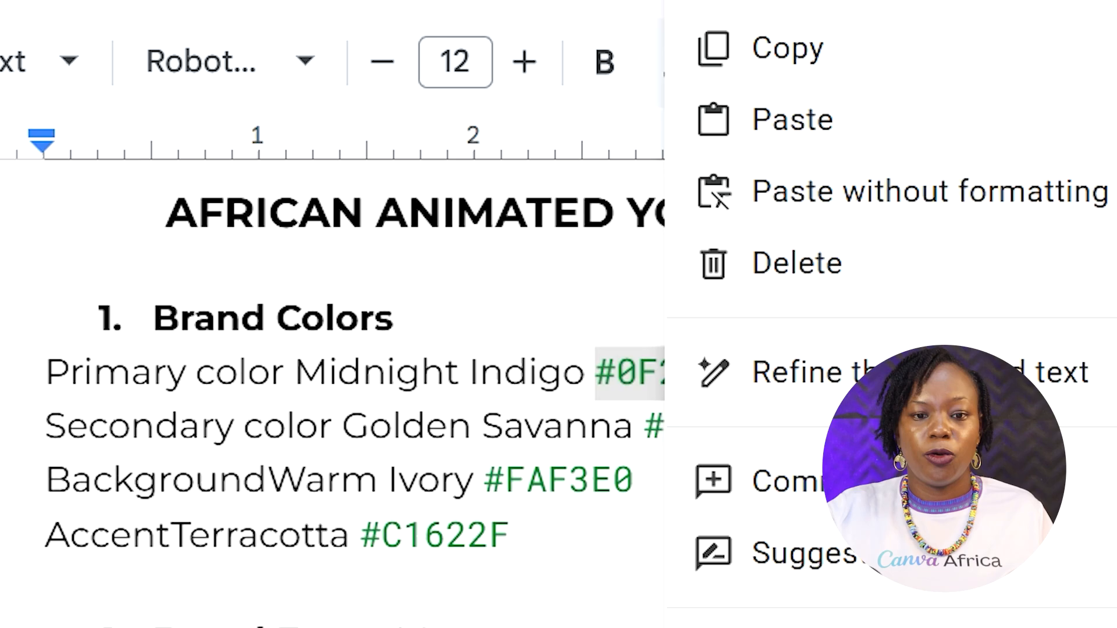
left_click(806, 55)
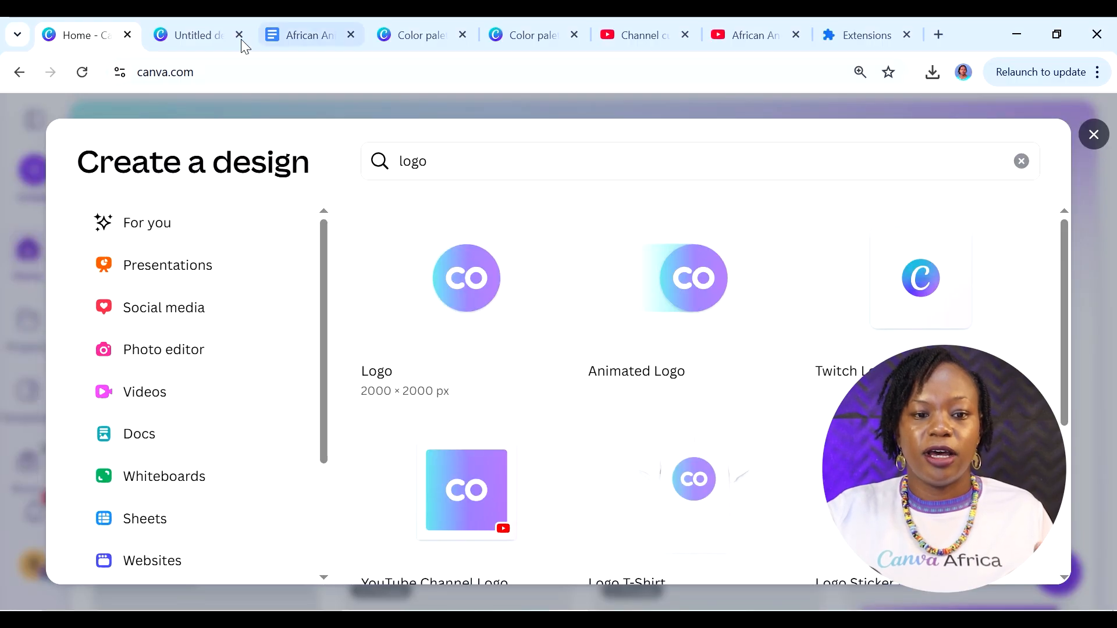
left_click(192, 34)
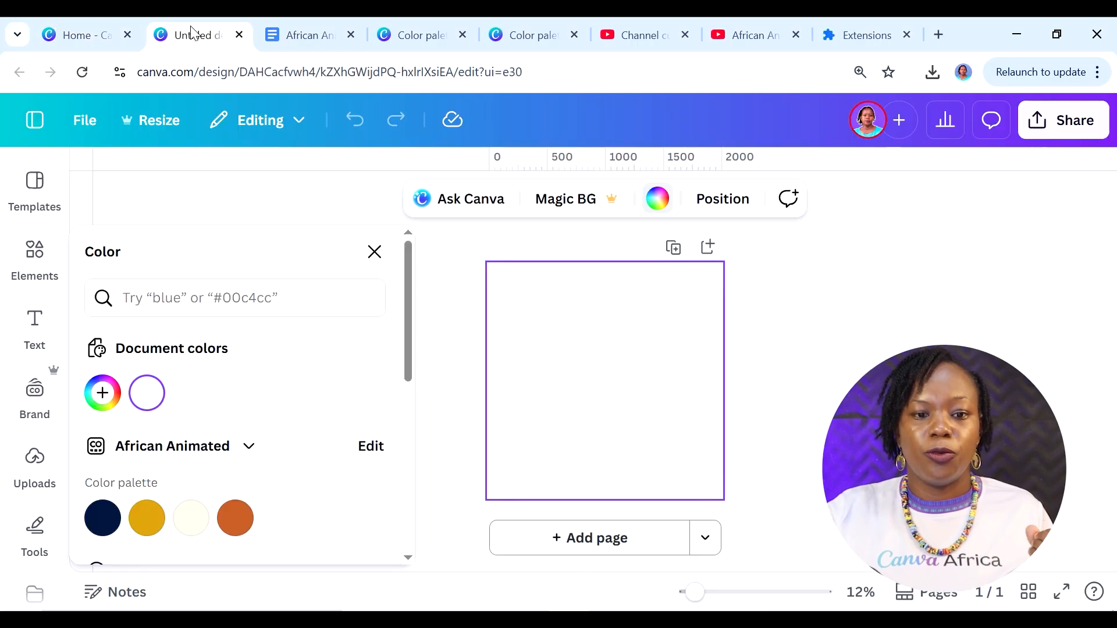
left_click(658, 199)
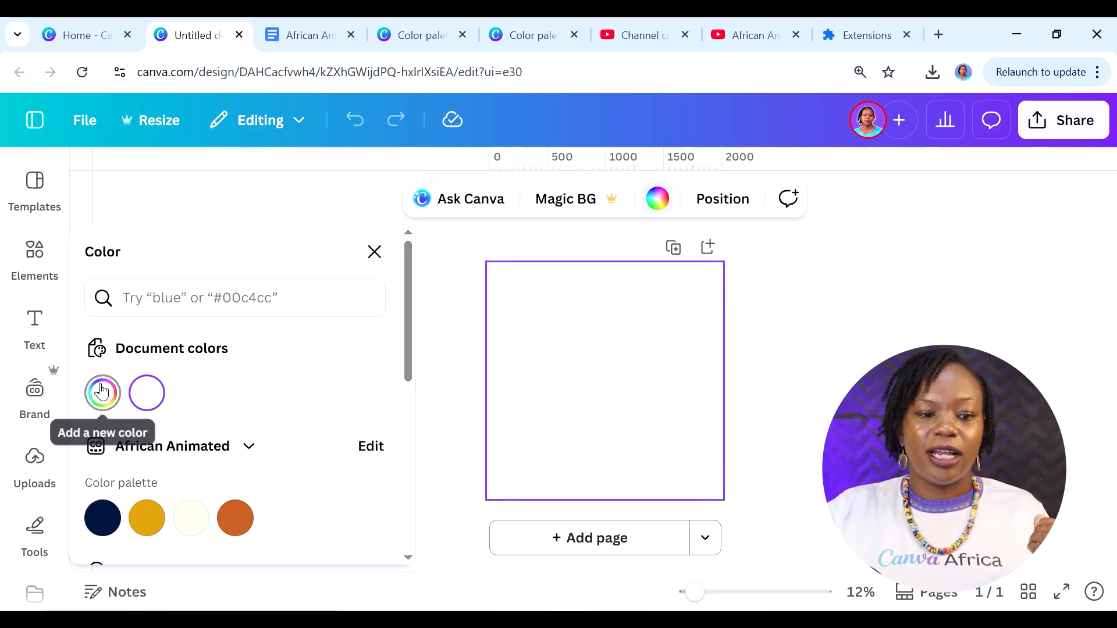
left_click(102, 391)
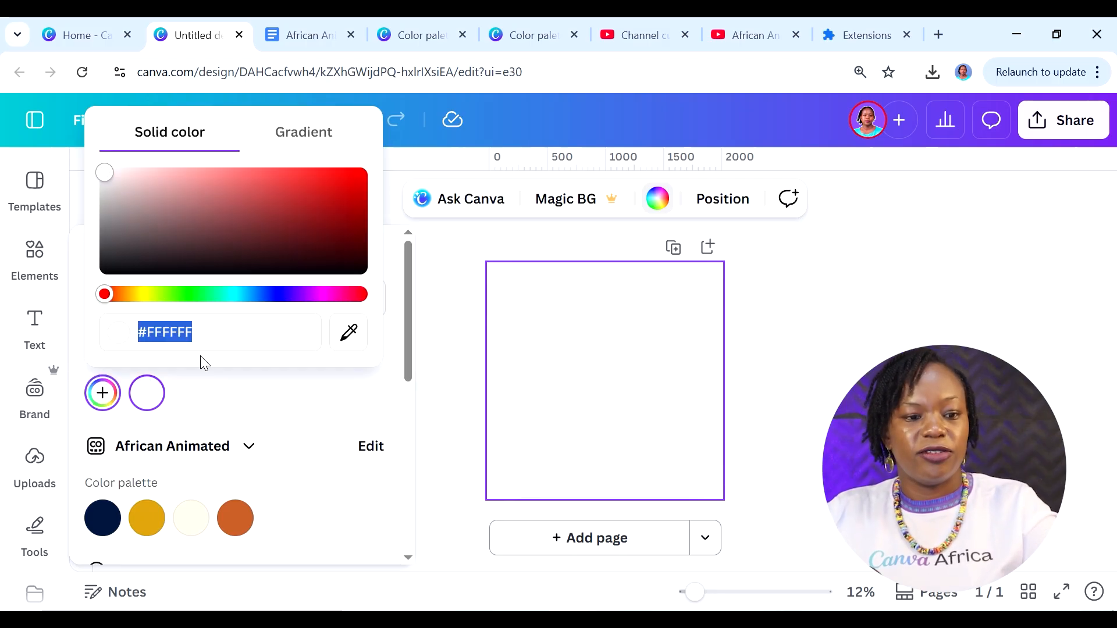
key("ctrl+v")
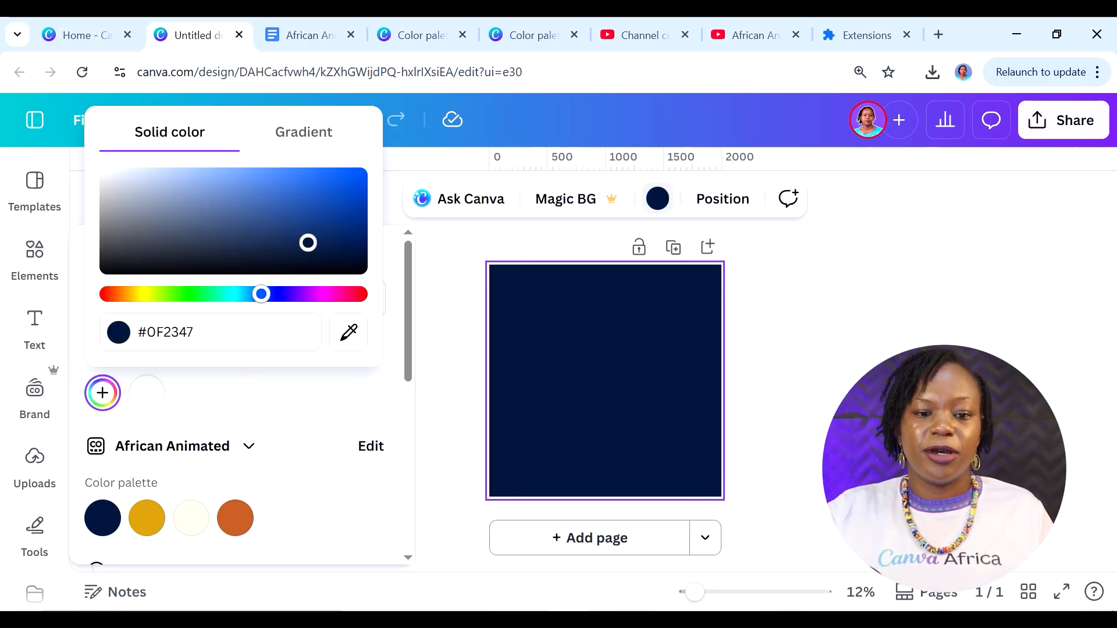
left_click(682, 379)
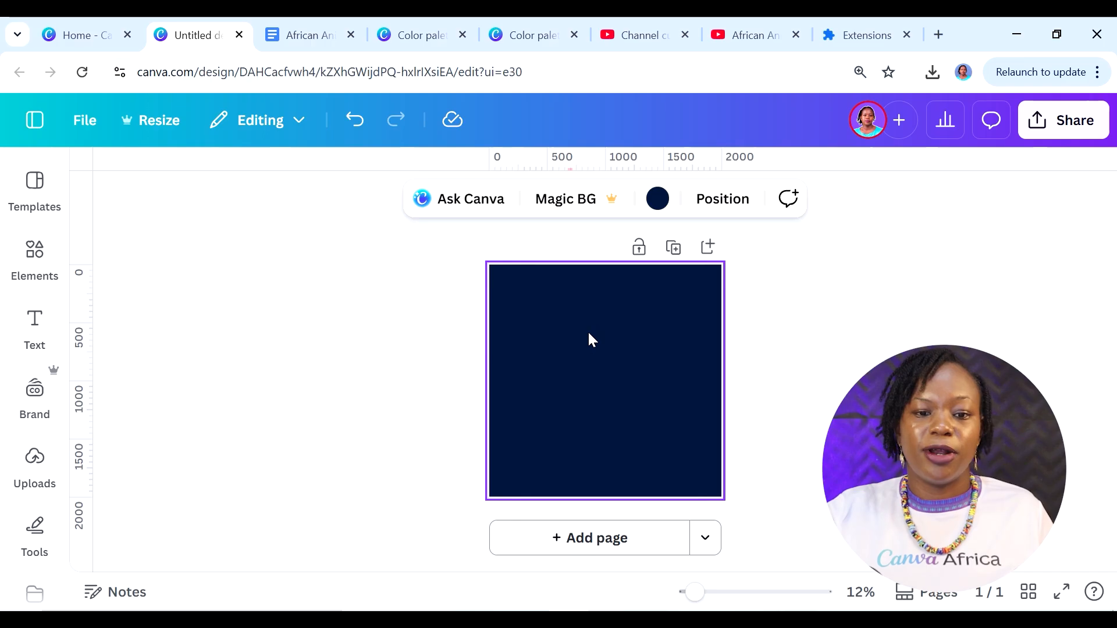
left_click(658, 198)
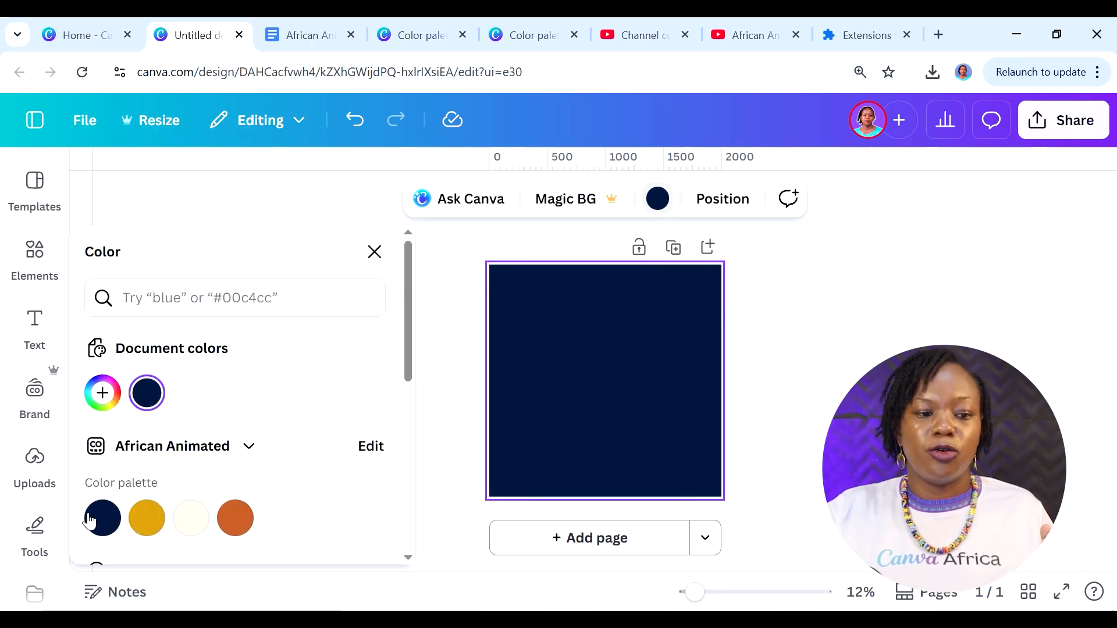
left_click(101, 528)
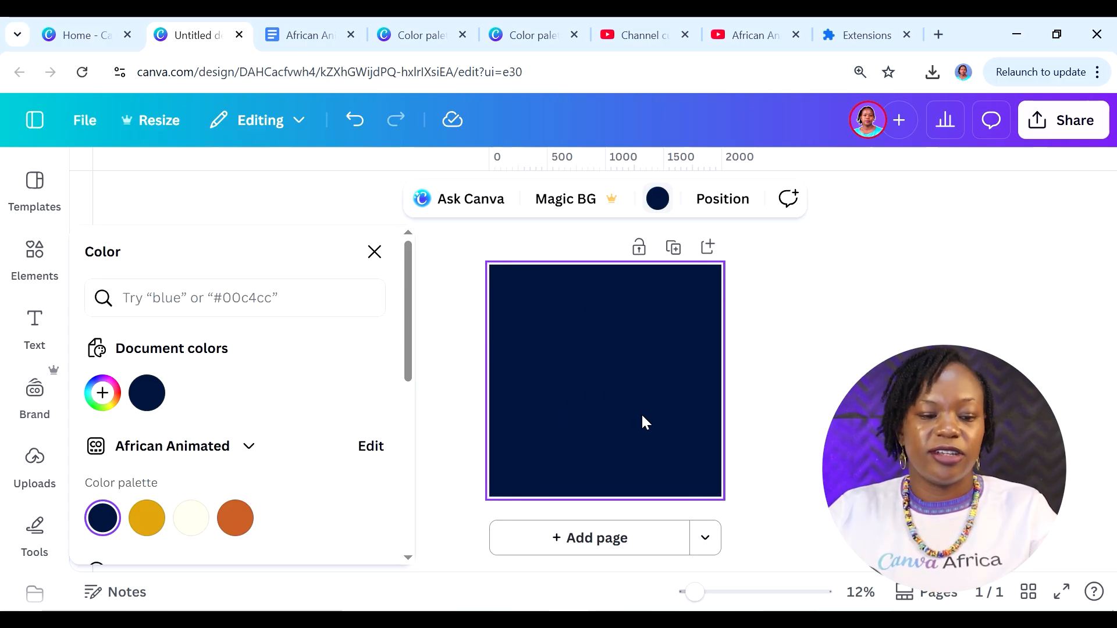
Step: Add the text "AFRICAN ANIMATED" to the logo page and set its font size to 100
key("t")
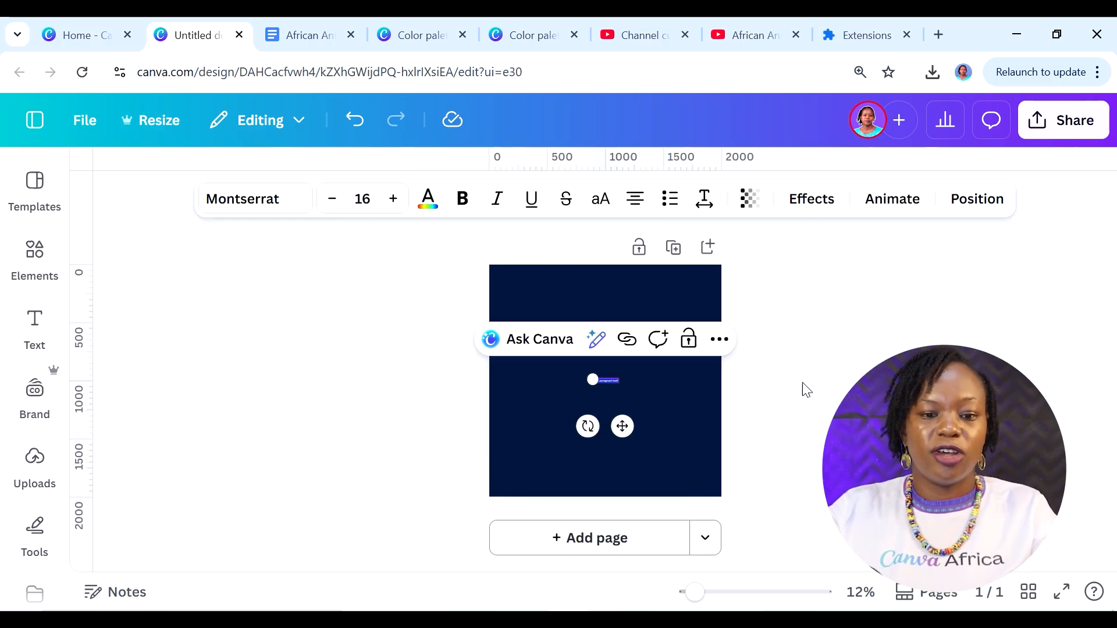
left_click_drag(622, 385, 934, 430)
key("BackSpace")
type("AFRICAN")
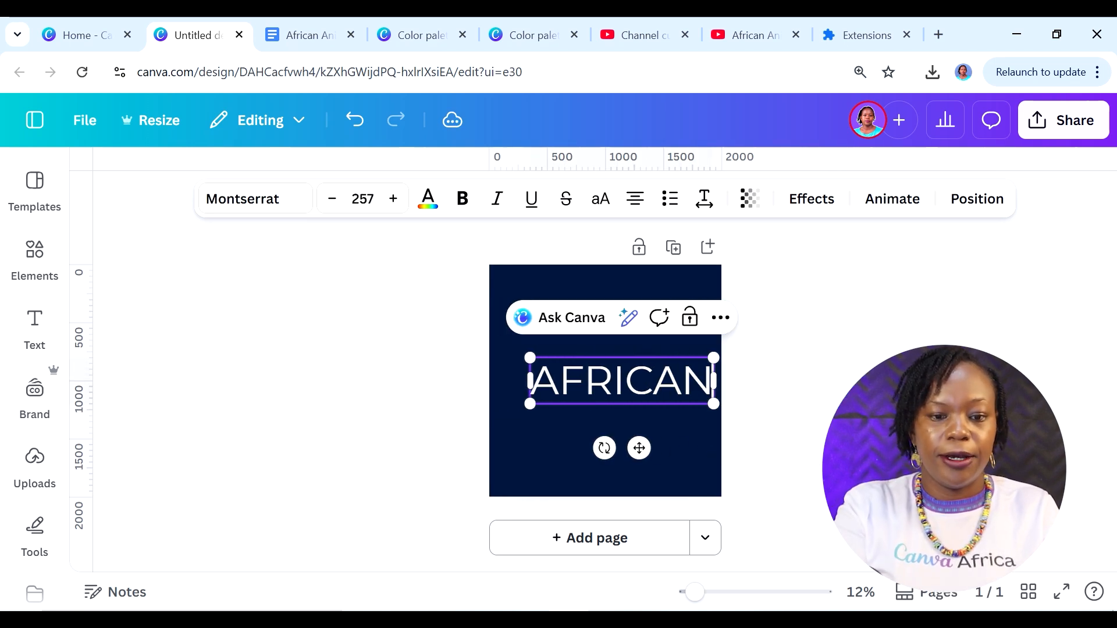
type(" ANIMATED")
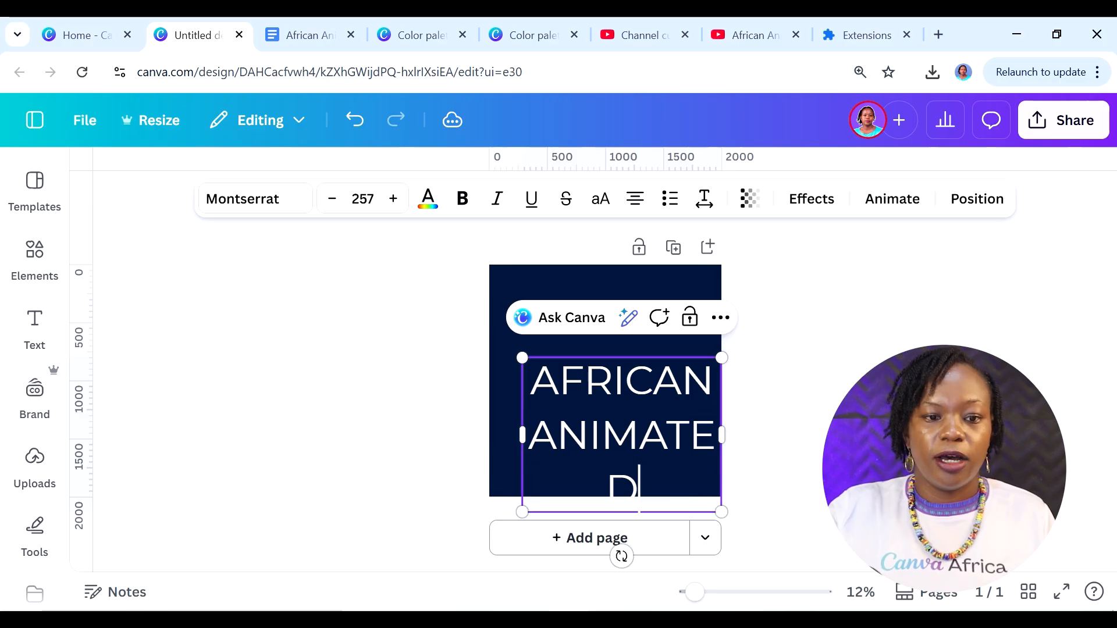
left_click(362, 198)
type("1")
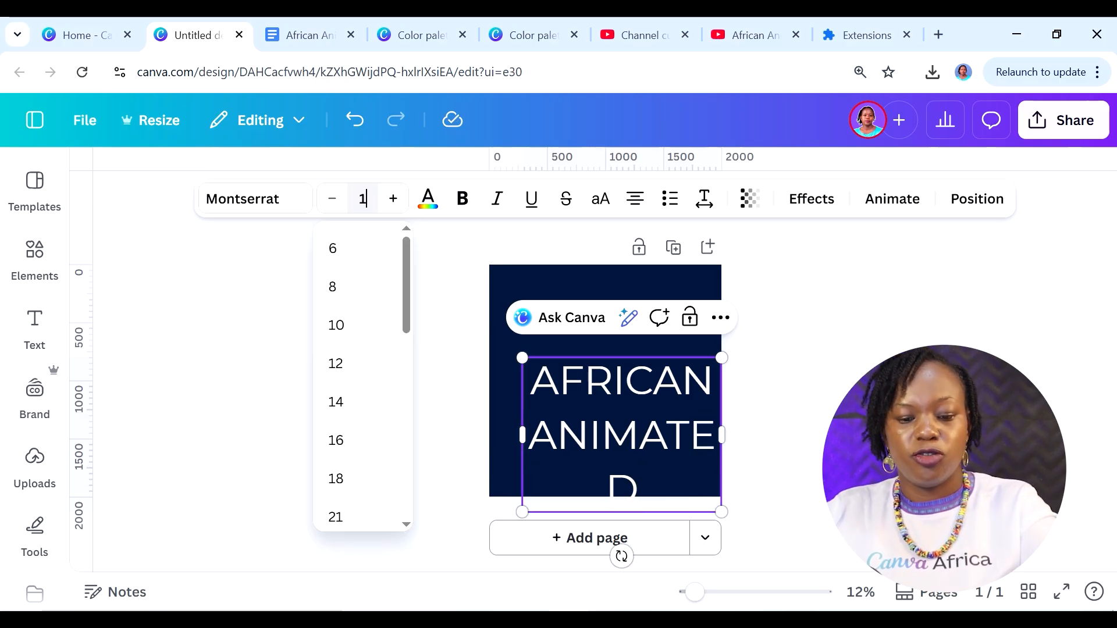
key("Return")
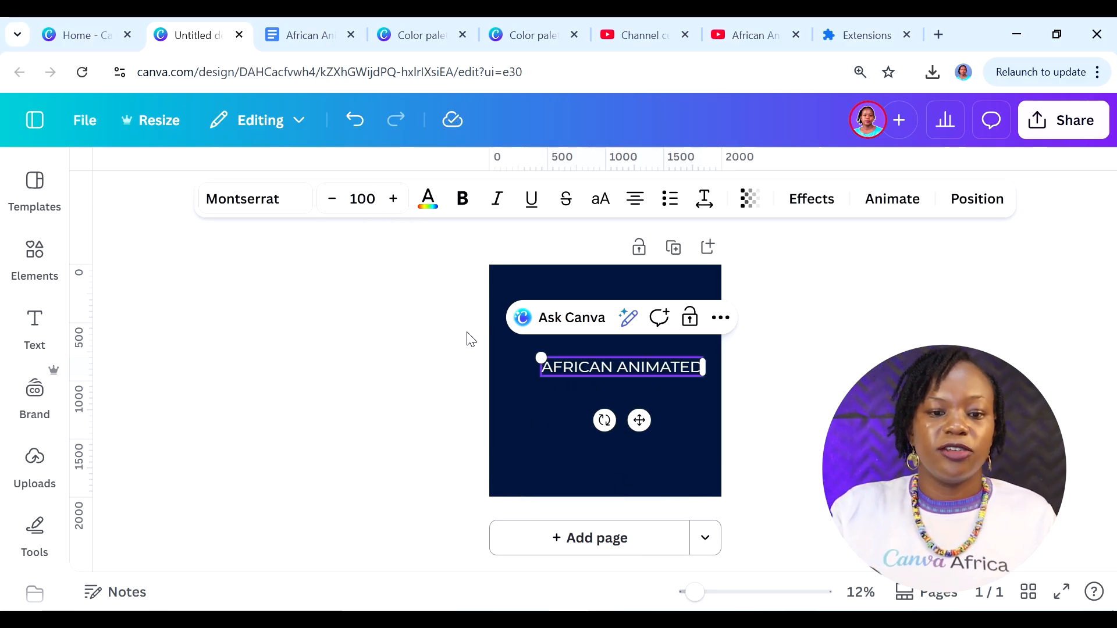
Step: Set the AFRICAN ANIMATED text's font to Montserrat ExtraBold
left_click(281, 201)
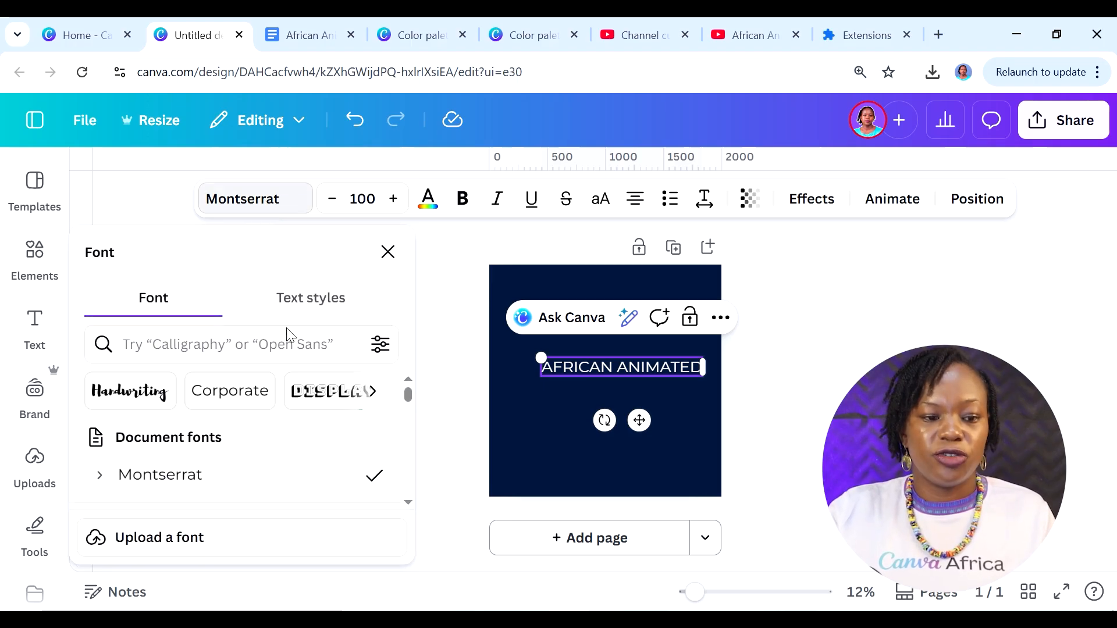
scroll(298, 431, "down", 3)
scroll(302, 429, "up", 3)
left_click(116, 483)
scroll(233, 480, "down", 3)
left_click(190, 441)
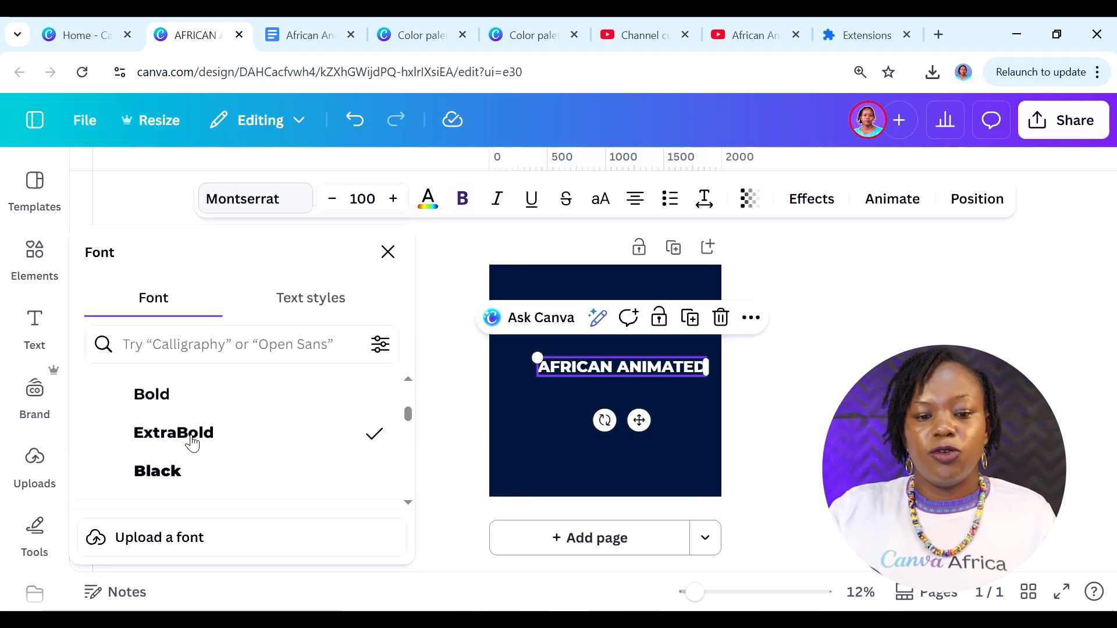
Step: Move the AFRICAN ANIMATED text to the lower centre of the page, at font size 102
left_click(671, 403)
left_click(639, 372)
left_click_drag(632, 369, 608, 465)
Step: Color the AFRICAN ANIMATED text with the gold from the African Animated palette and keep it centred near the page's lower edge
left_click(428, 200)
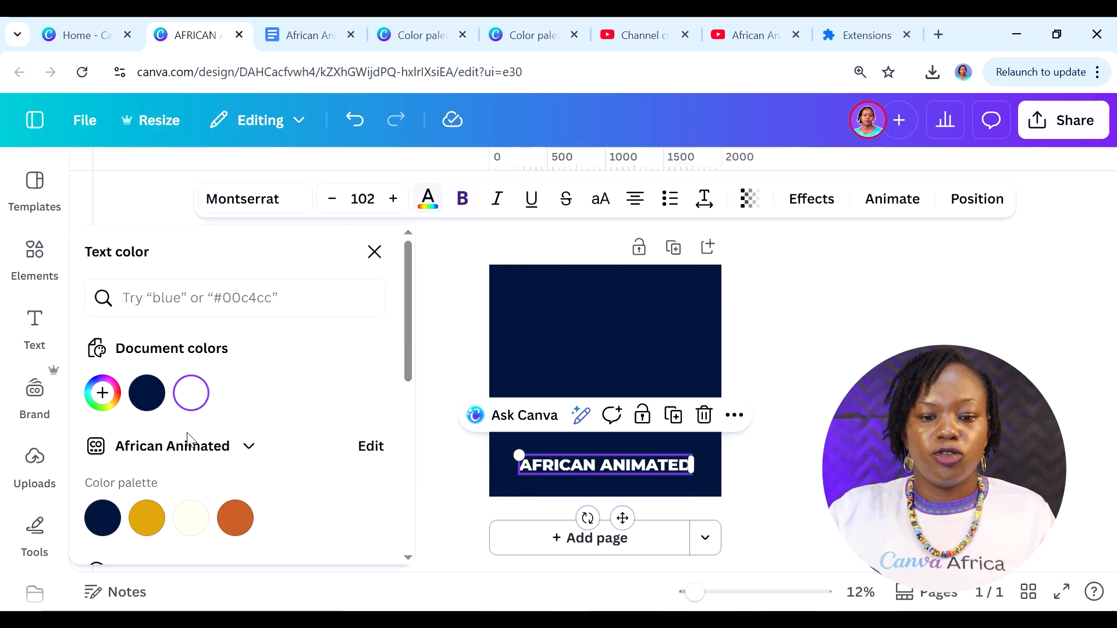
left_click(152, 522)
key("Escape")
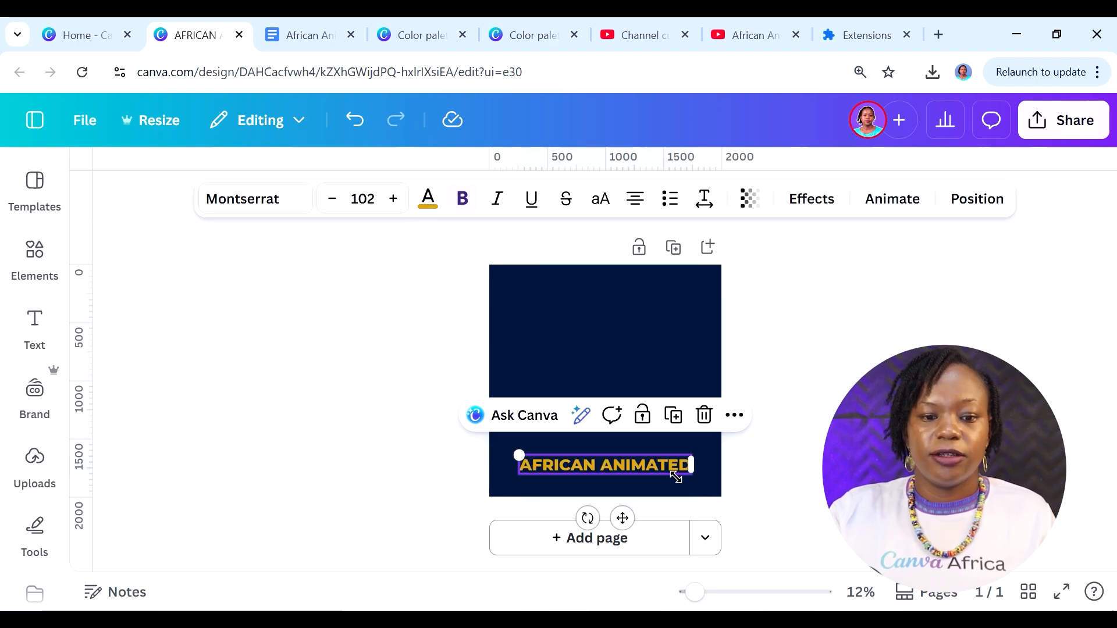
key("Escape")
mouse_move(616, 461)
left_mouse_down()
mouse_move(620, 446)
mouse_move(613, 460)
left_mouse_up()
key("Escape")
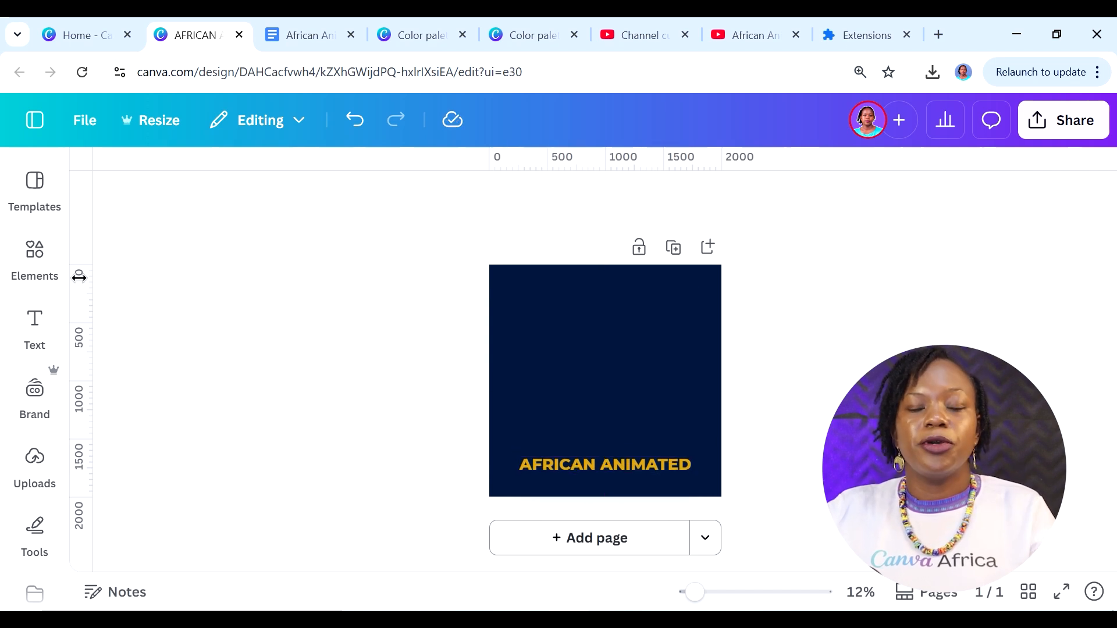
Step: Search the graphics elements for "baobab tree"
left_click(36, 256)
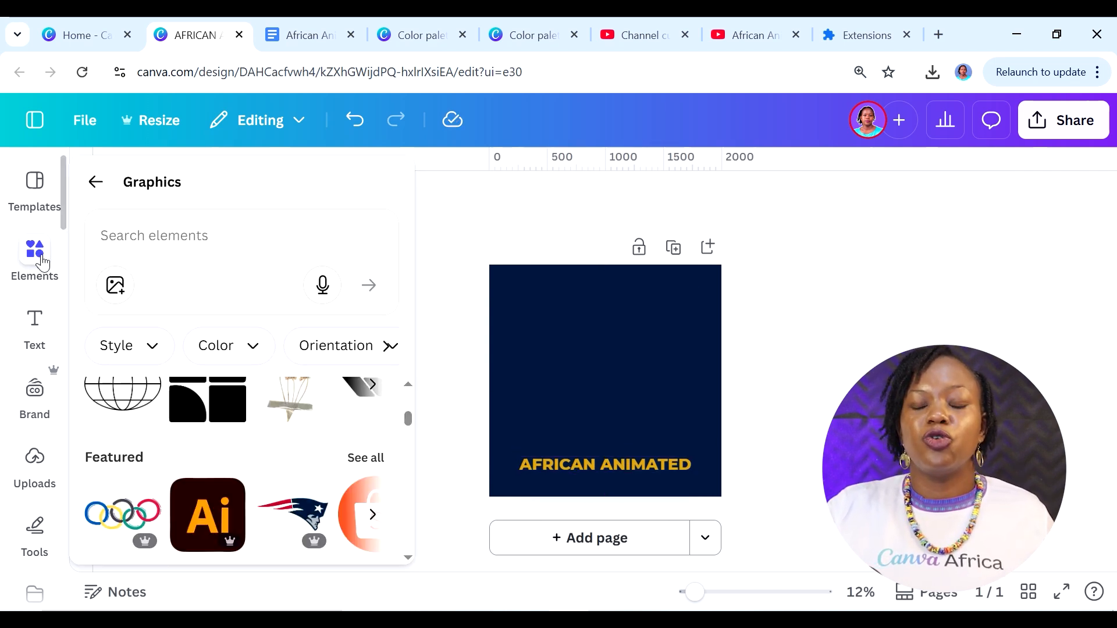
left_click(180, 274)
type("bao")
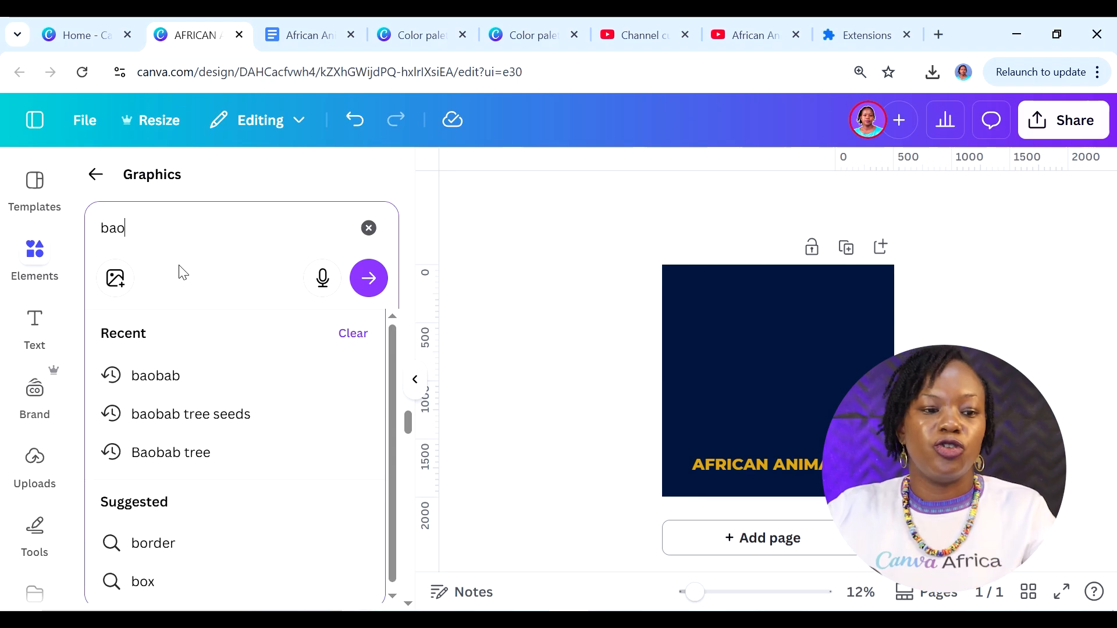
type("bab tree")
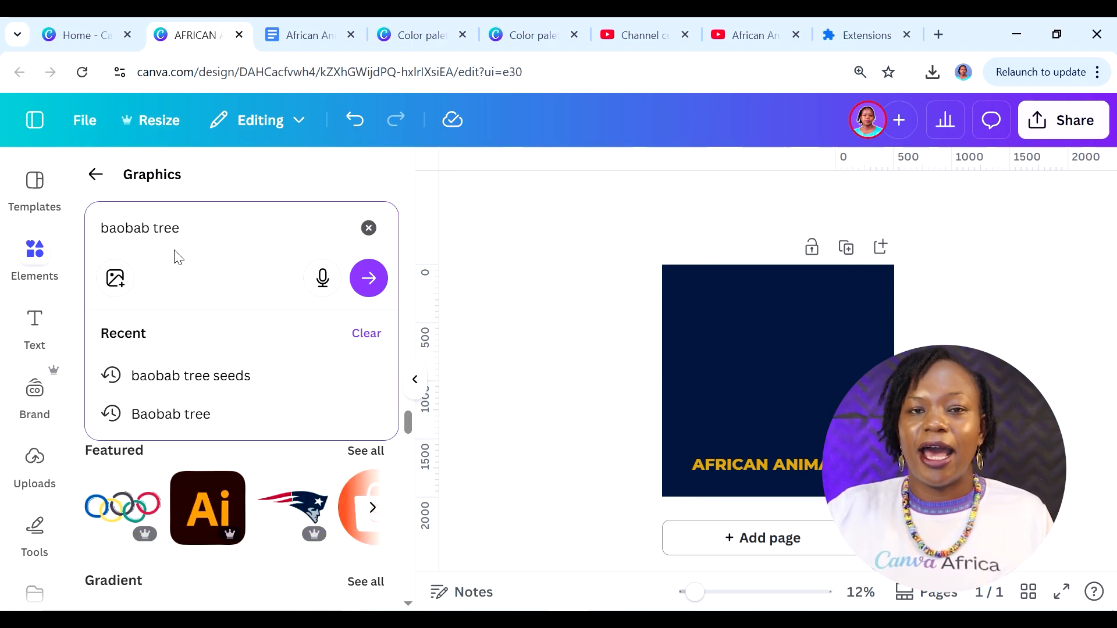
key("Return")
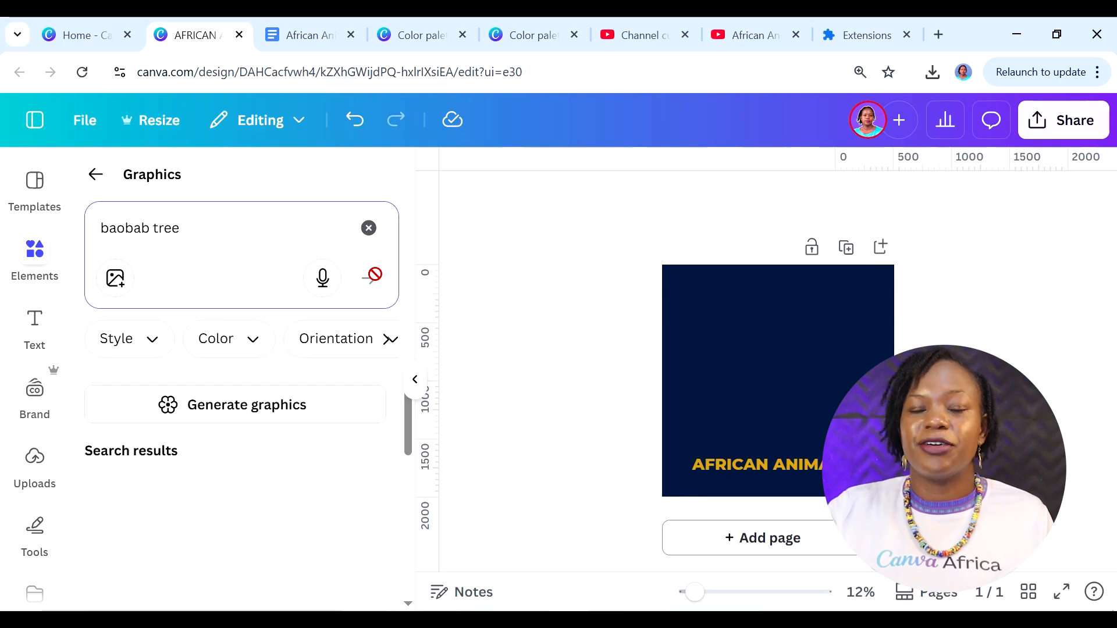
Step: Add the black baobab silhouette with fine bare branches to the logo and enlarge it to fill the space above the AFRICAN ANIMATED text
scroll(349, 512, "down", 2)
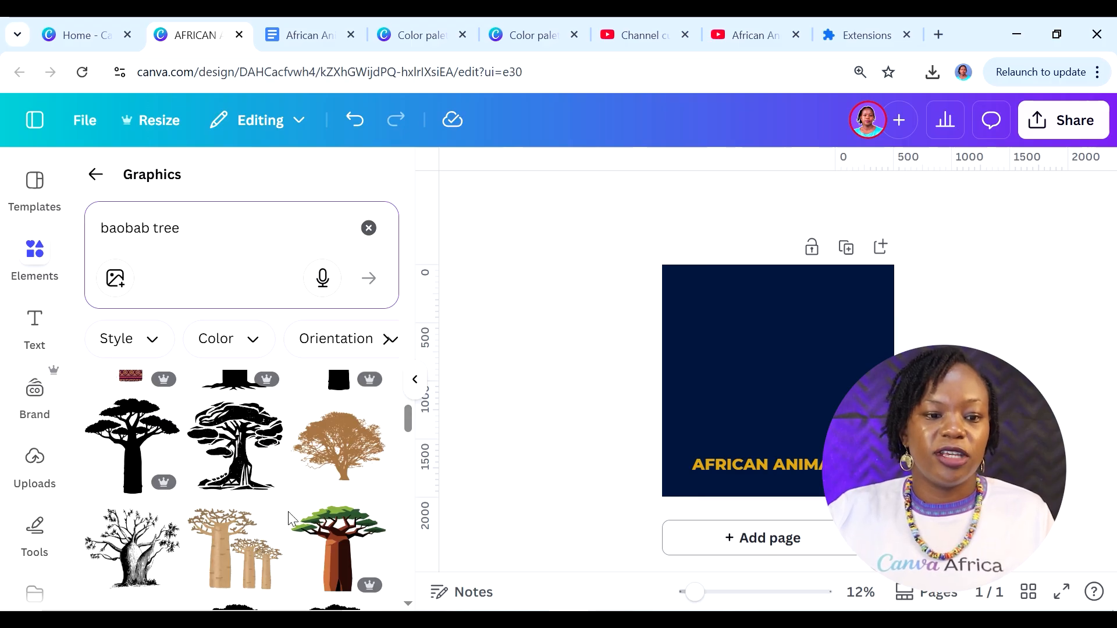
scroll(288, 511, "down", 5)
scroll(288, 518, "up", 8)
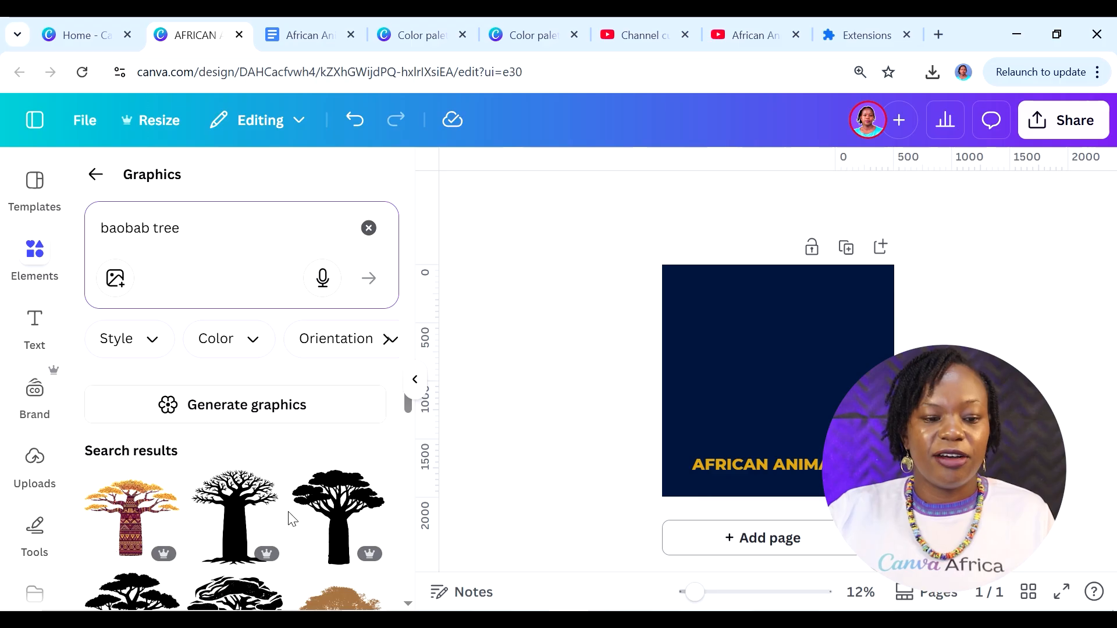
scroll(288, 518, "down", 2)
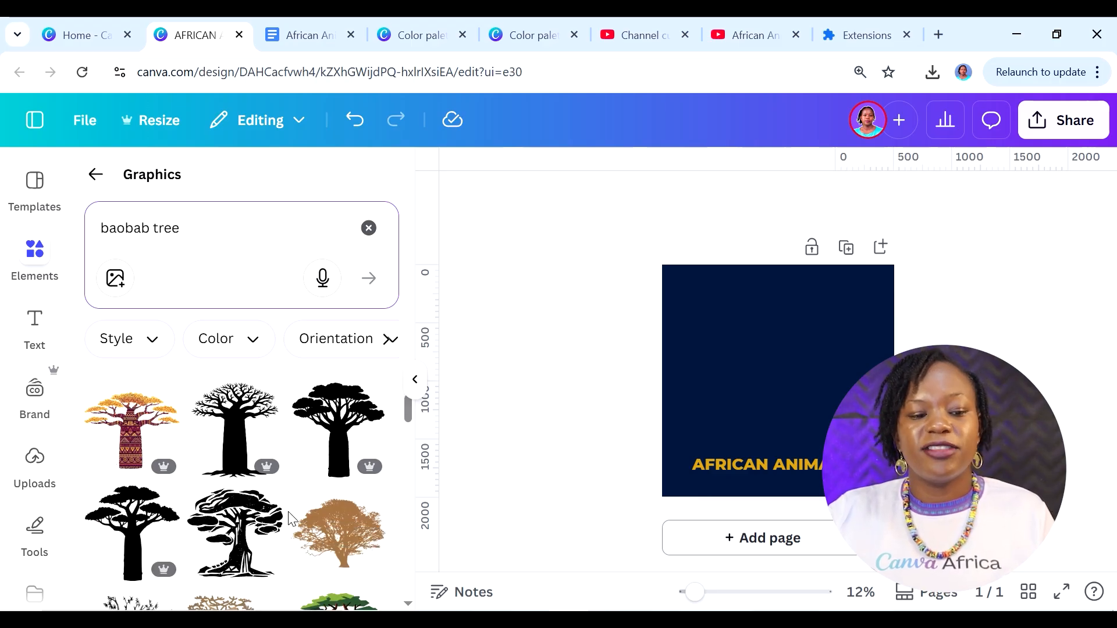
mouse_move(171, 467)
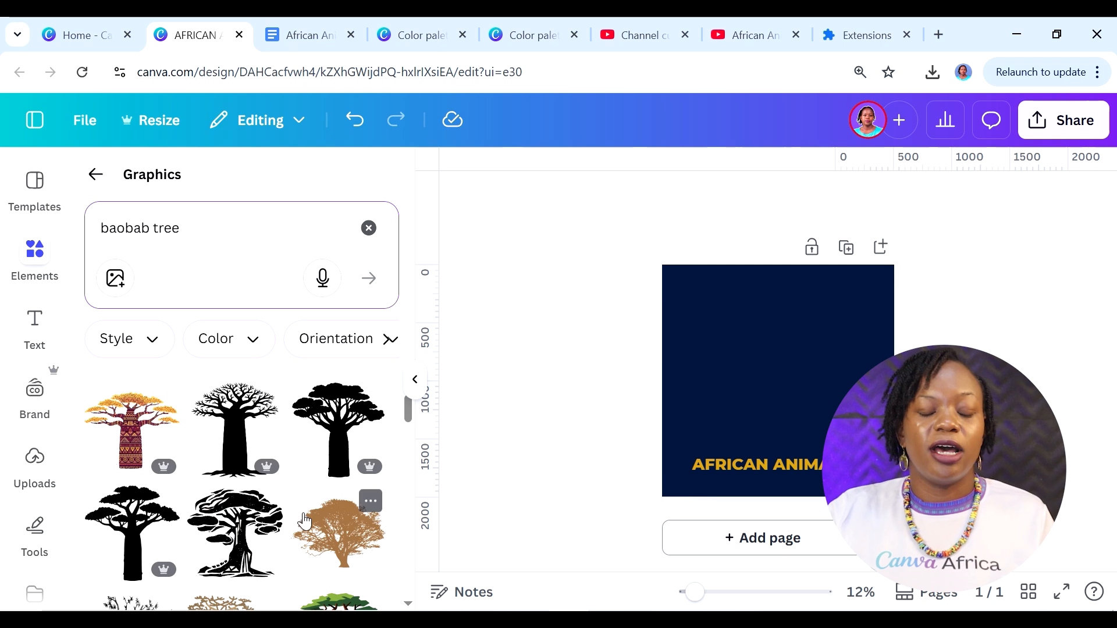
scroll(297, 517, "down", 6)
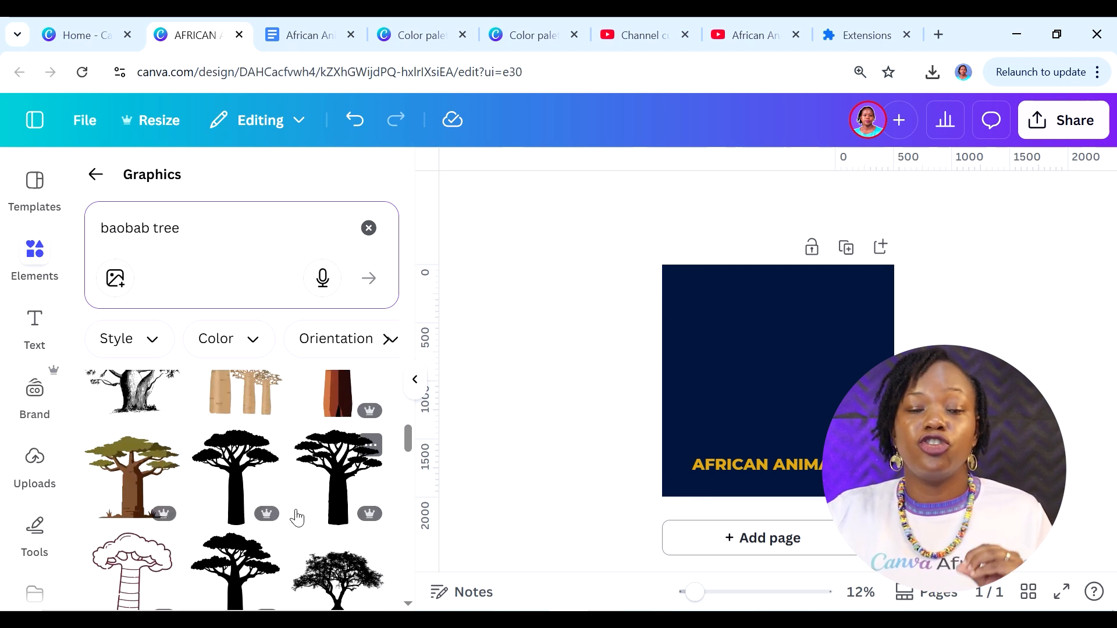
scroll(297, 517, "down", 8)
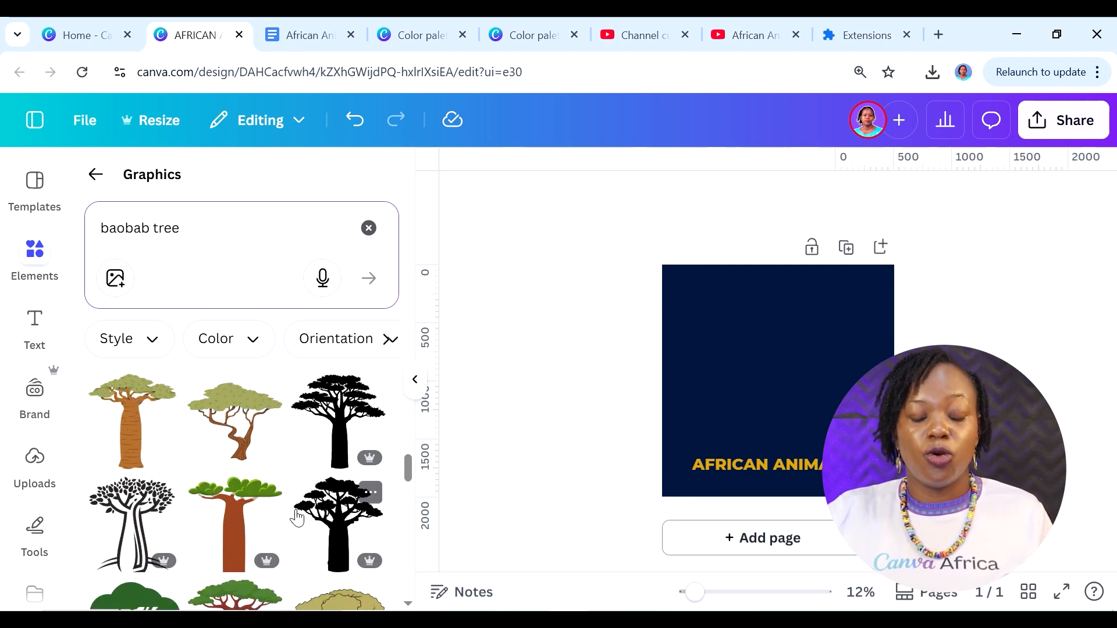
scroll(297, 517, "up", 10)
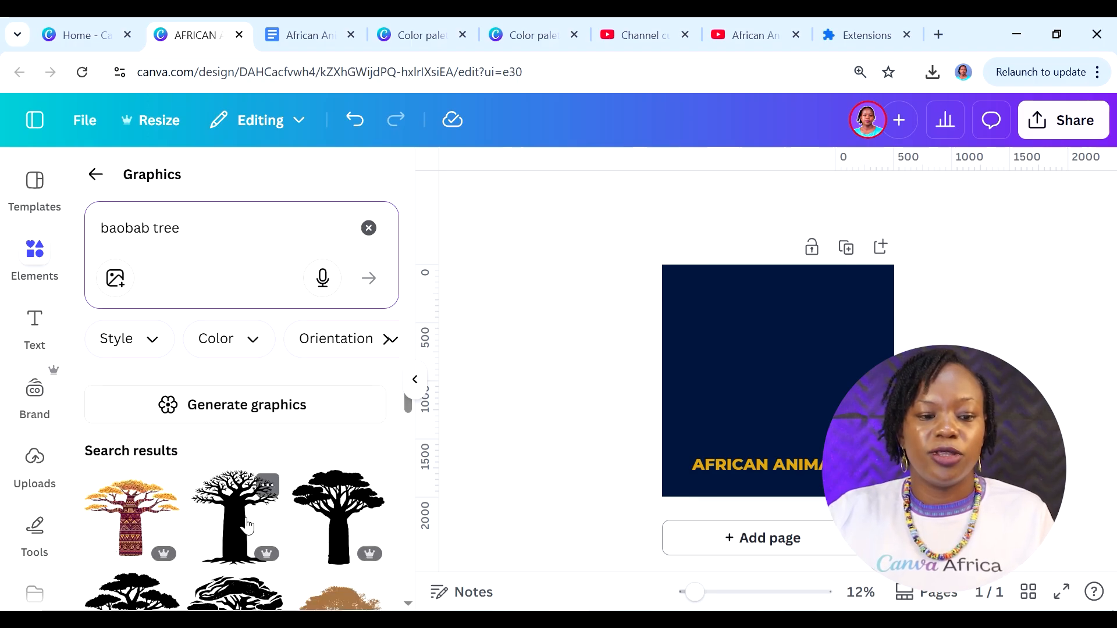
left_click(245, 522)
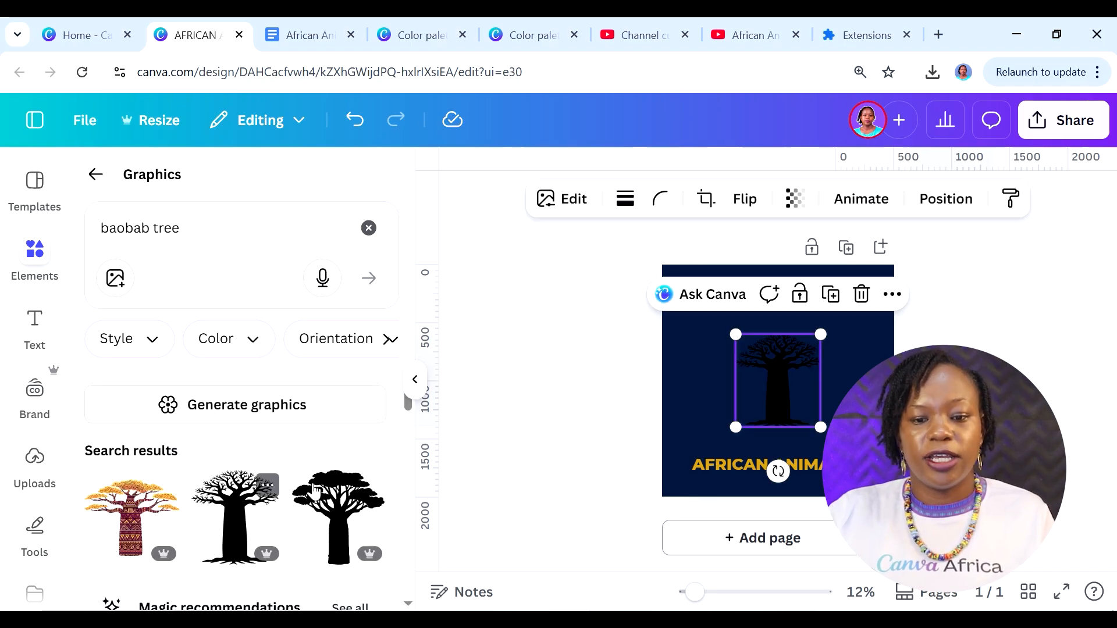
mouse_move(820, 427)
left_mouse_down()
mouse_move(884, 496)
mouse_move(805, 386)
mouse_move(778, 374)
mouse_move(785, 392)
mouse_move(791, 376)
mouse_move(789, 393)
mouse_move(788, 379)
left_mouse_up()
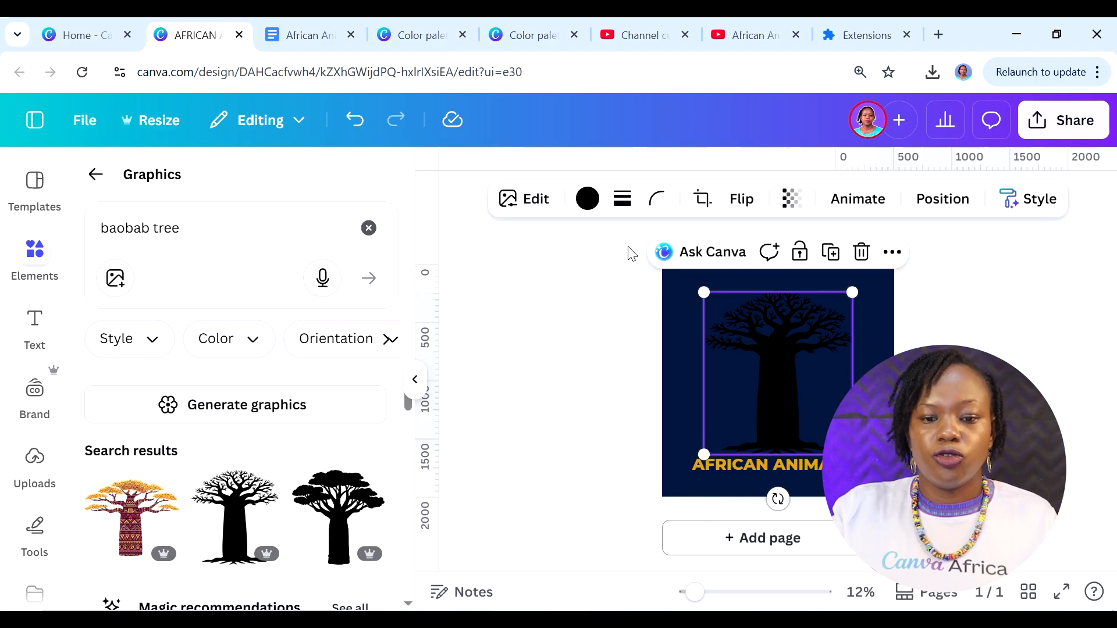
Step: Color the baobab tree with the gold from the African Animated palette and fit it centred just above the text
left_click(587, 199)
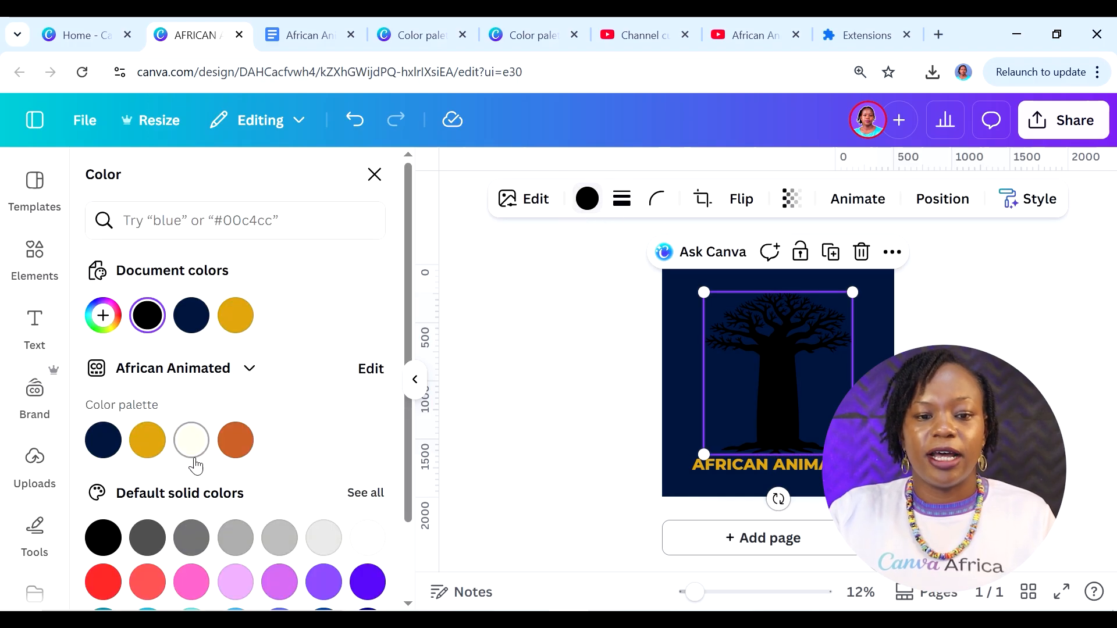
left_click(148, 440)
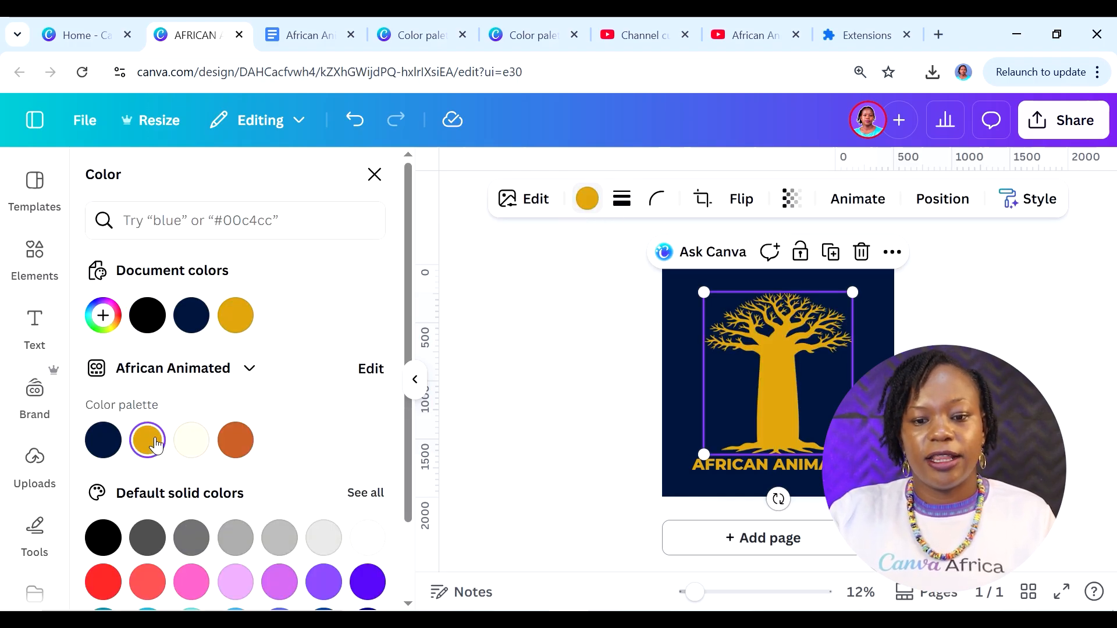
key("Escape")
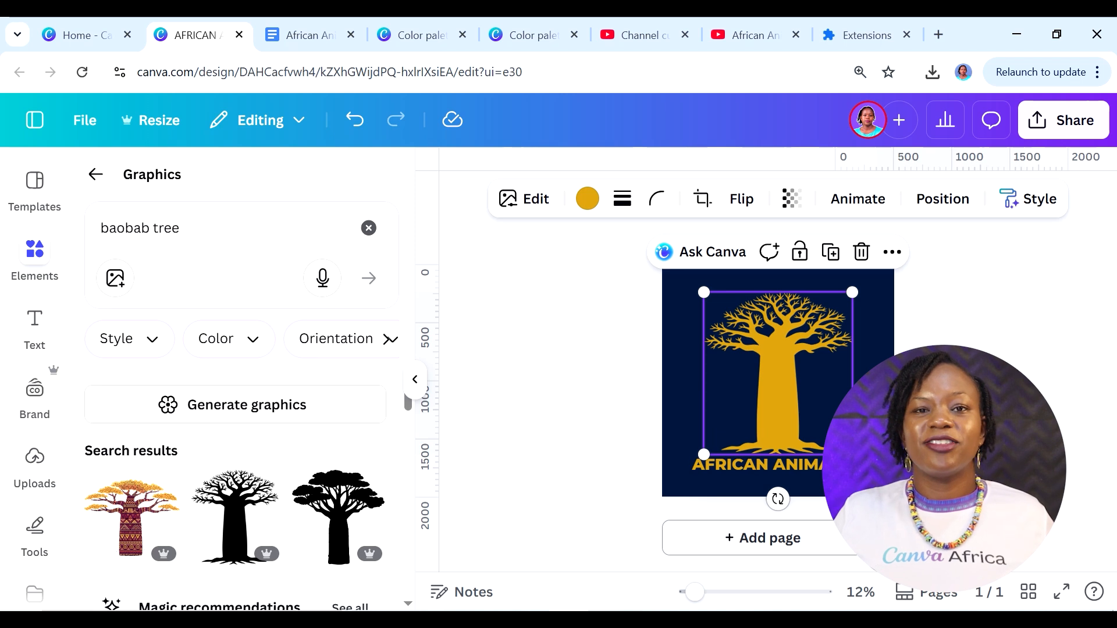
key("Up")
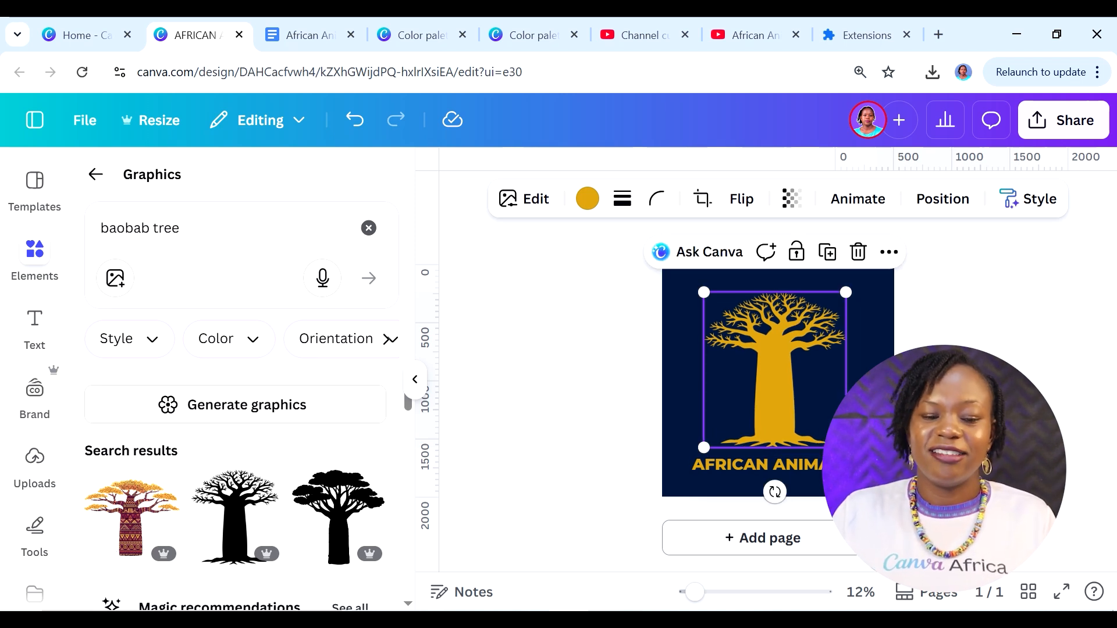
key("Up")
key("Escape")
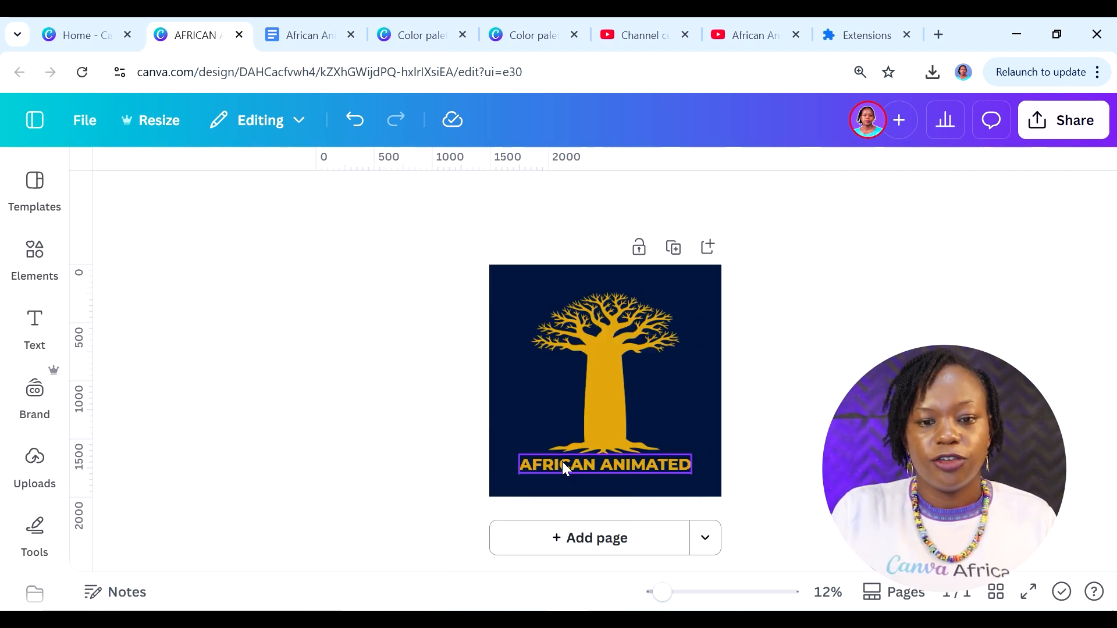
Step: Set the AFRICAN ANIMATED text's letter spacing to 75
left_click(563, 463)
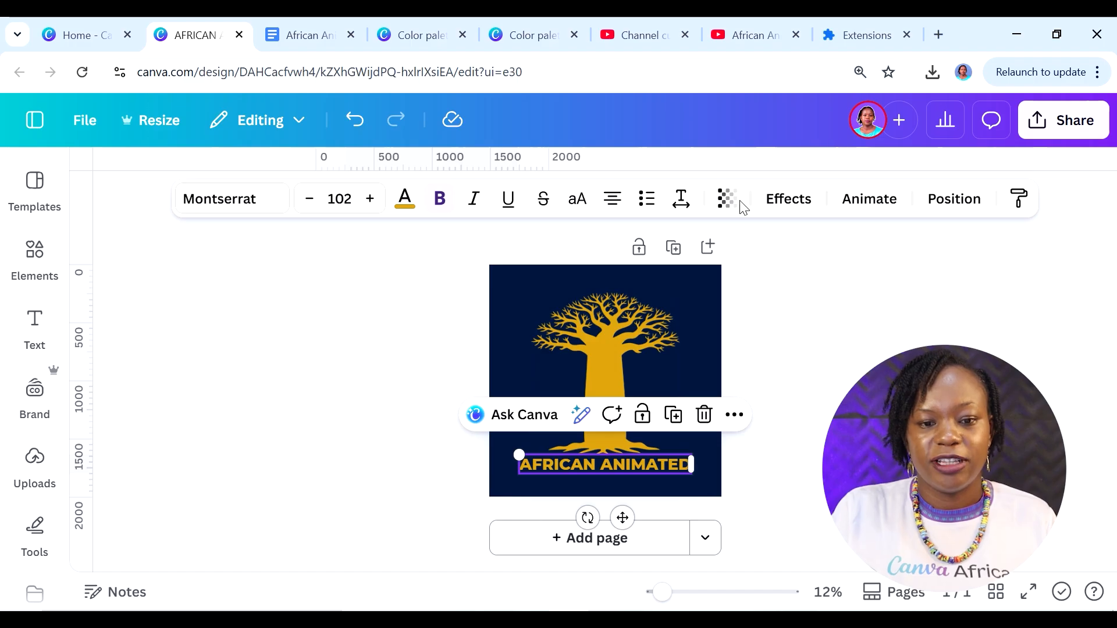
left_click(685, 211)
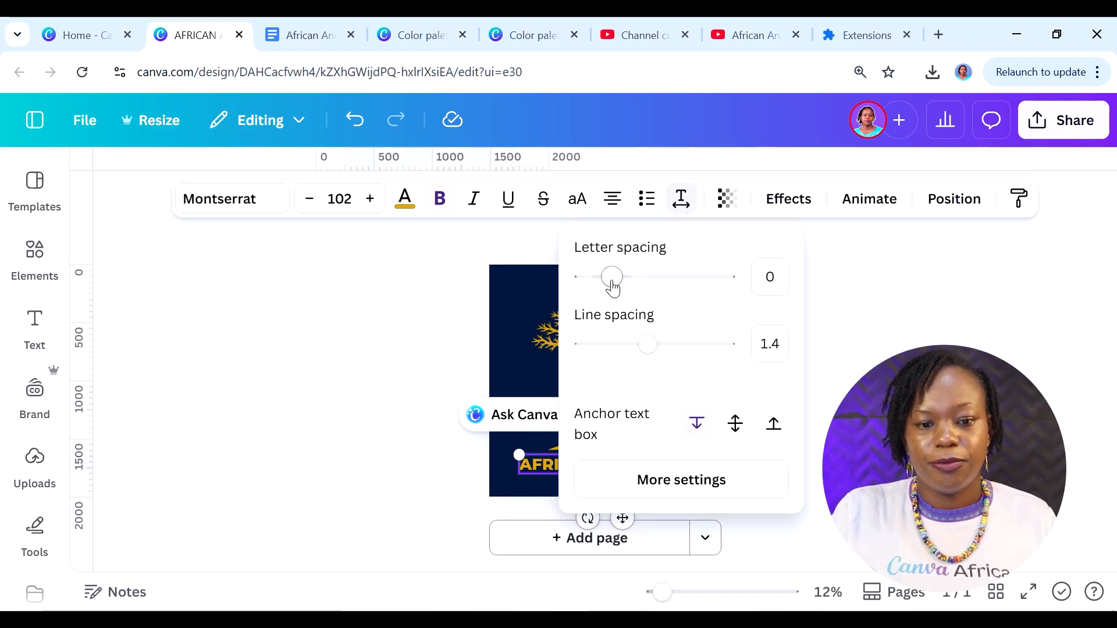
left_click_drag(615, 284, 627, 284)
left_click(800, 473)
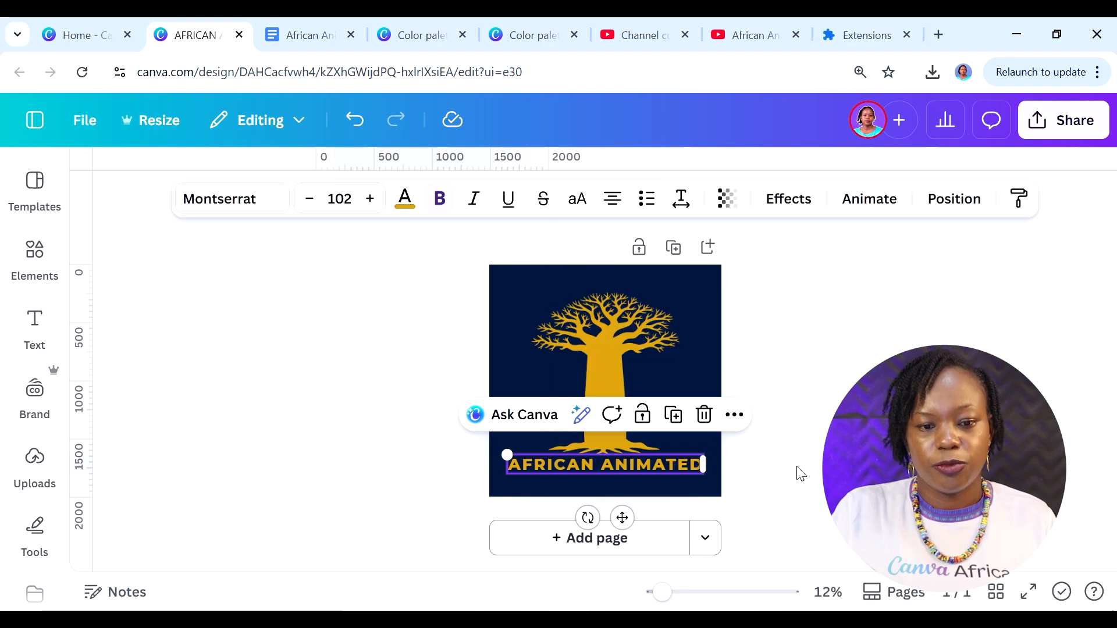
left_click(681, 199)
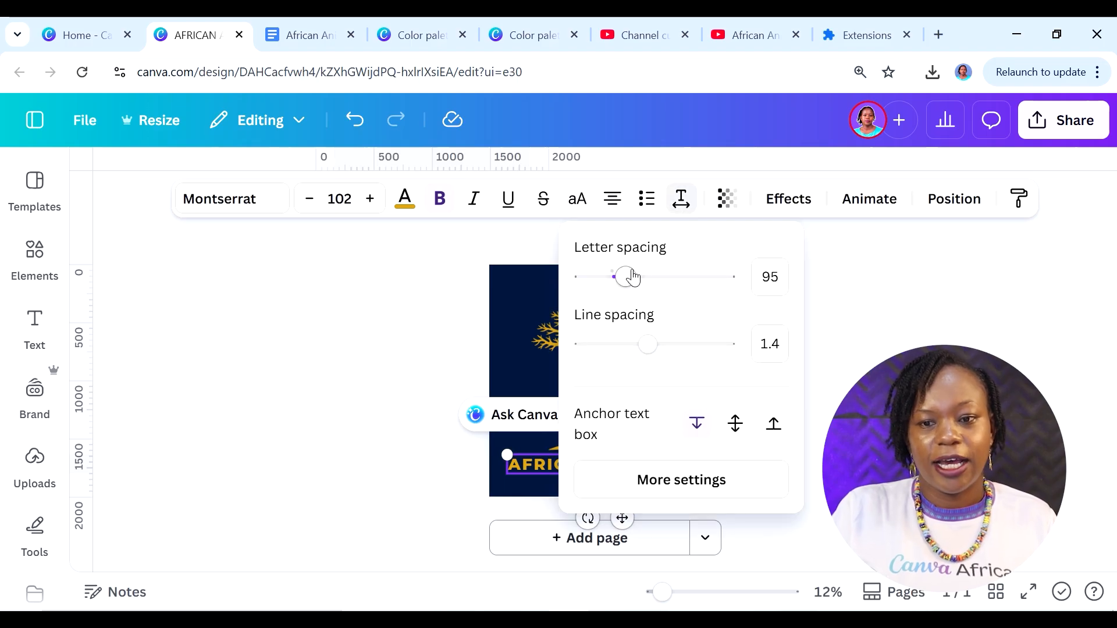
left_click_drag(627, 281, 630, 282)
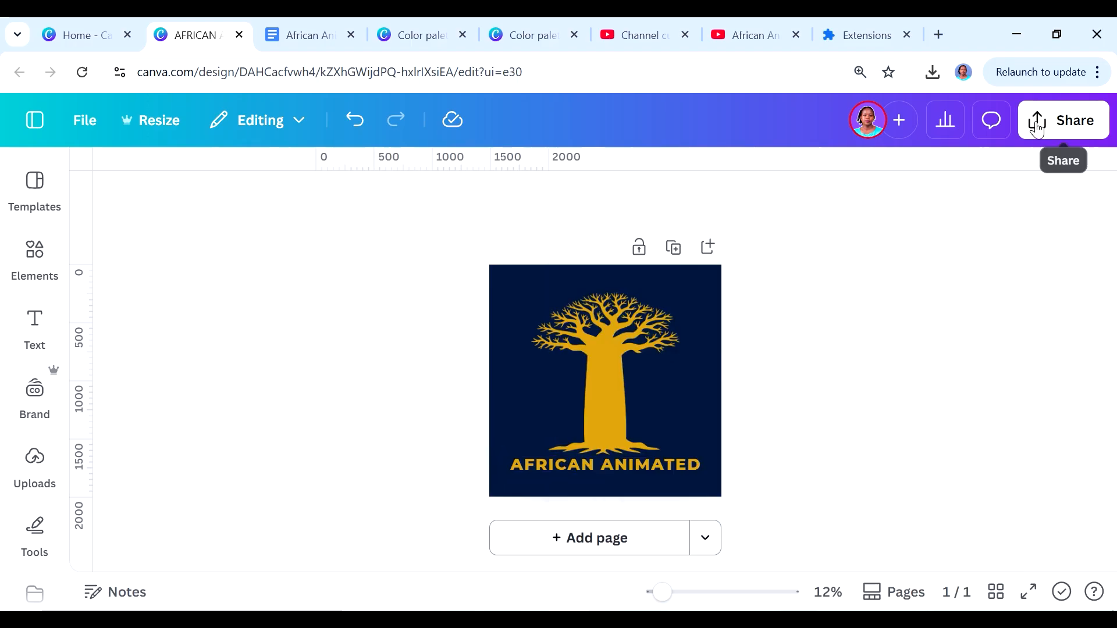
Step: Download the logo as a PNG at 2,000 × 2,000 px
left_click(1053, 121)
left_click(766, 512)
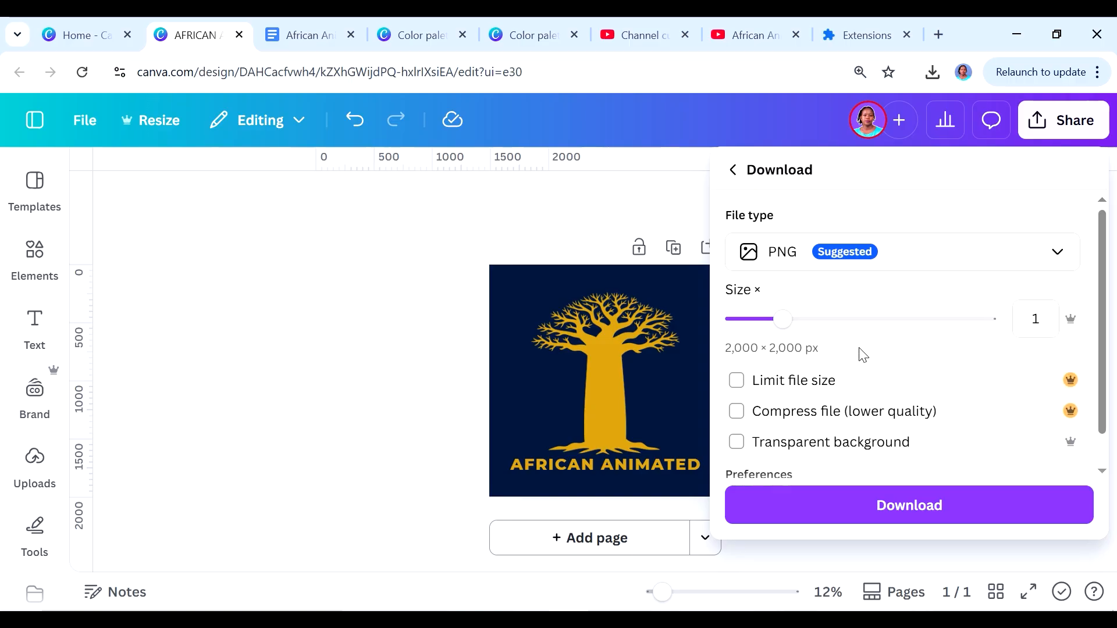
scroll(860, 351, "down", 1)
left_click(847, 499)
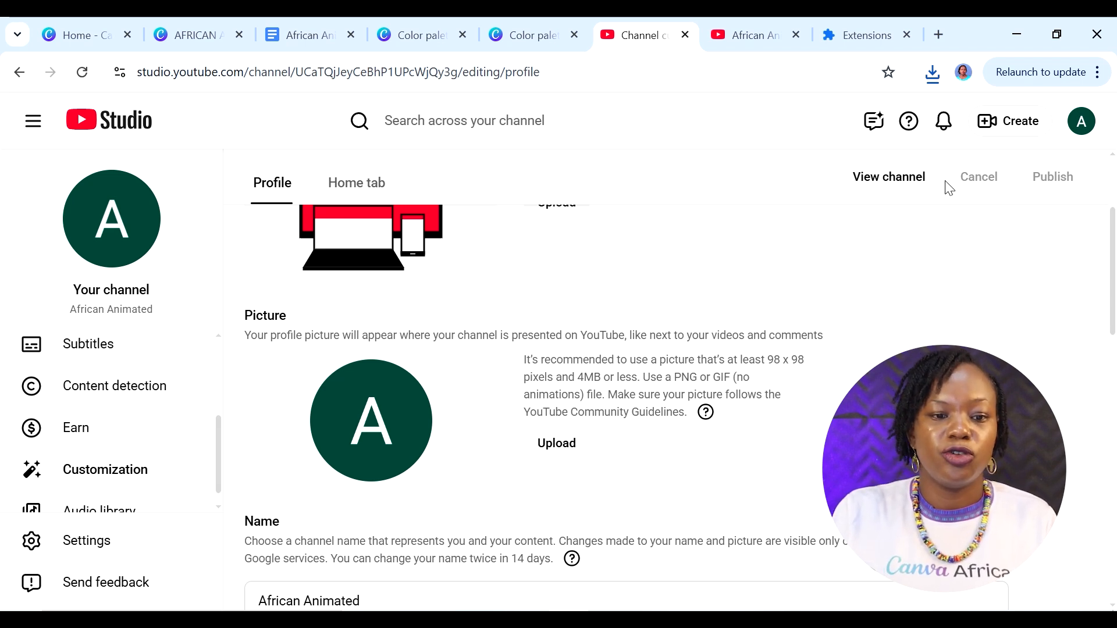
Step: Switch to YouTube Studio and try the downloaded AFRICAN ANIMATED image as the channel's profile picture, checking how the circular crop fits
scroll(771, 289, "up", 3)
scroll(712, 296, "down", 2)
left_click(559, 531)
left_click(410, 407)
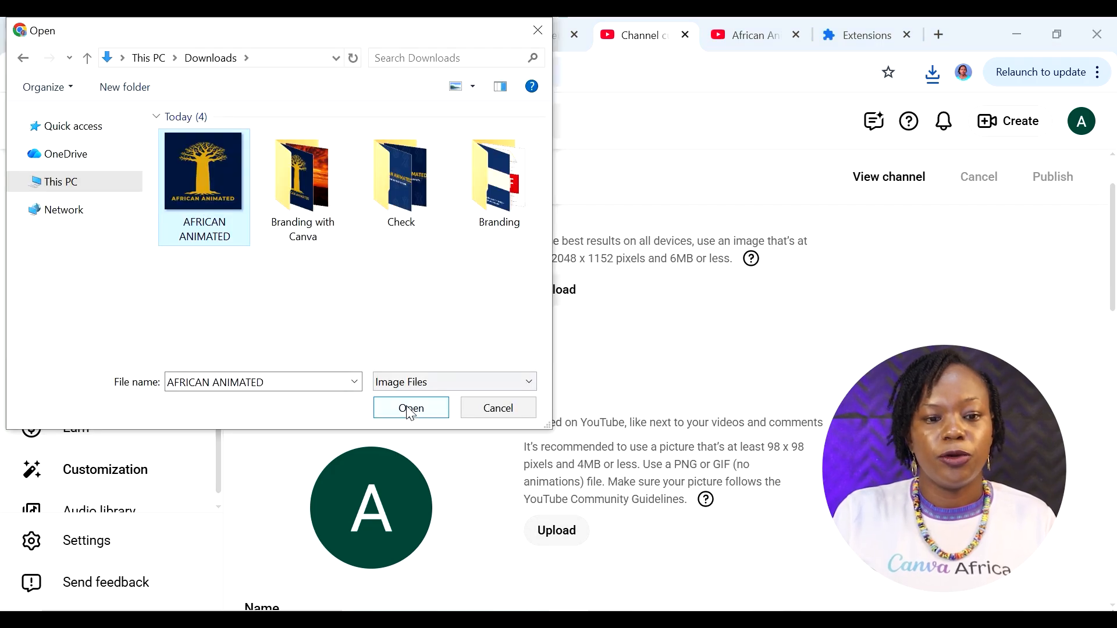
scroll(672, 387, "down", 2)
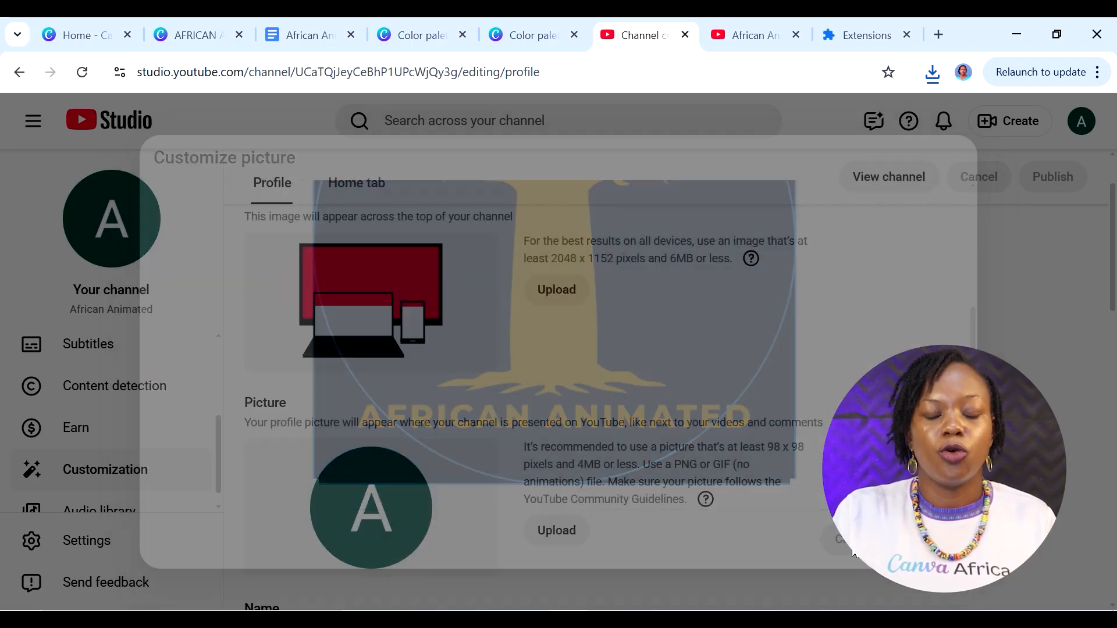
Step: Switch back to the Canva logo design and reduce the AFRICAN ANIMATED text's letter spacing to nearly 0
left_click(204, 34)
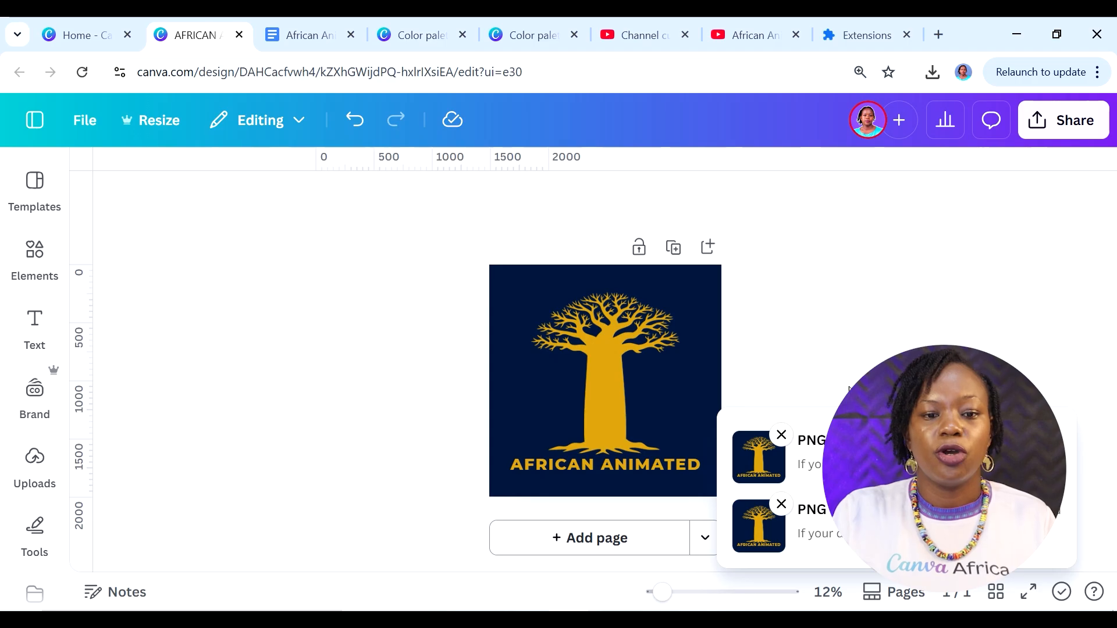
left_click(628, 460)
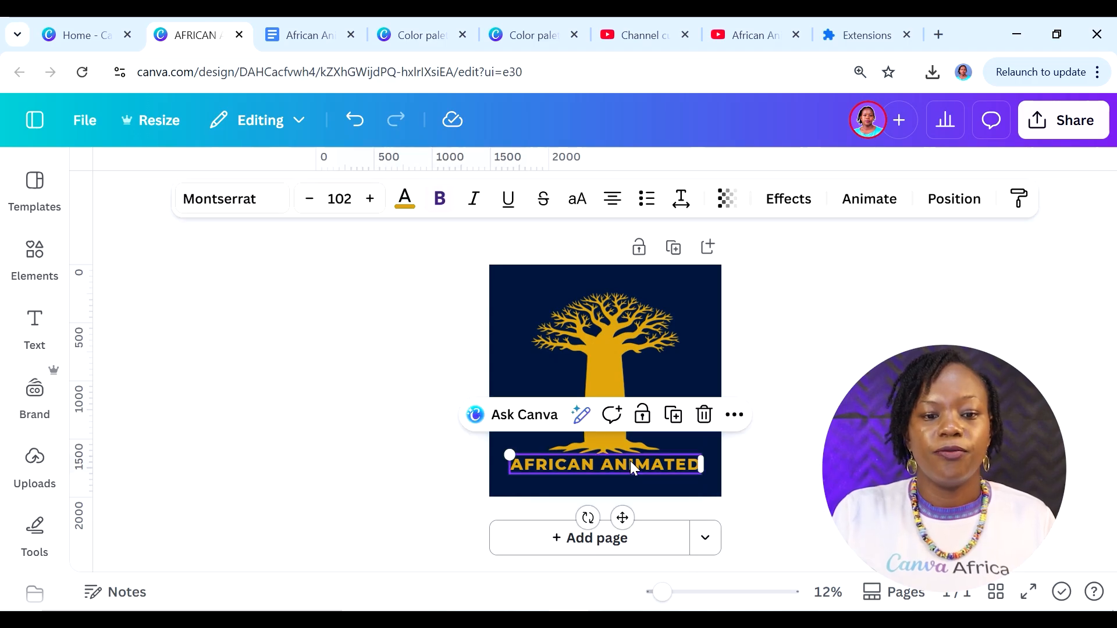
left_click(681, 201)
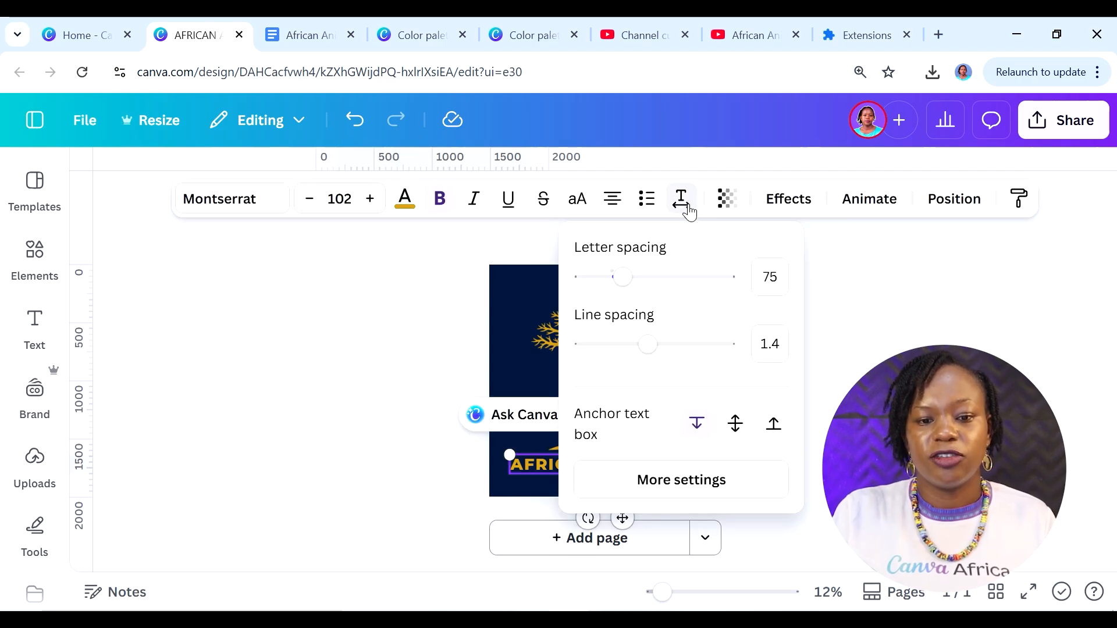
left_click_drag(628, 285, 610, 294)
left_click(538, 464)
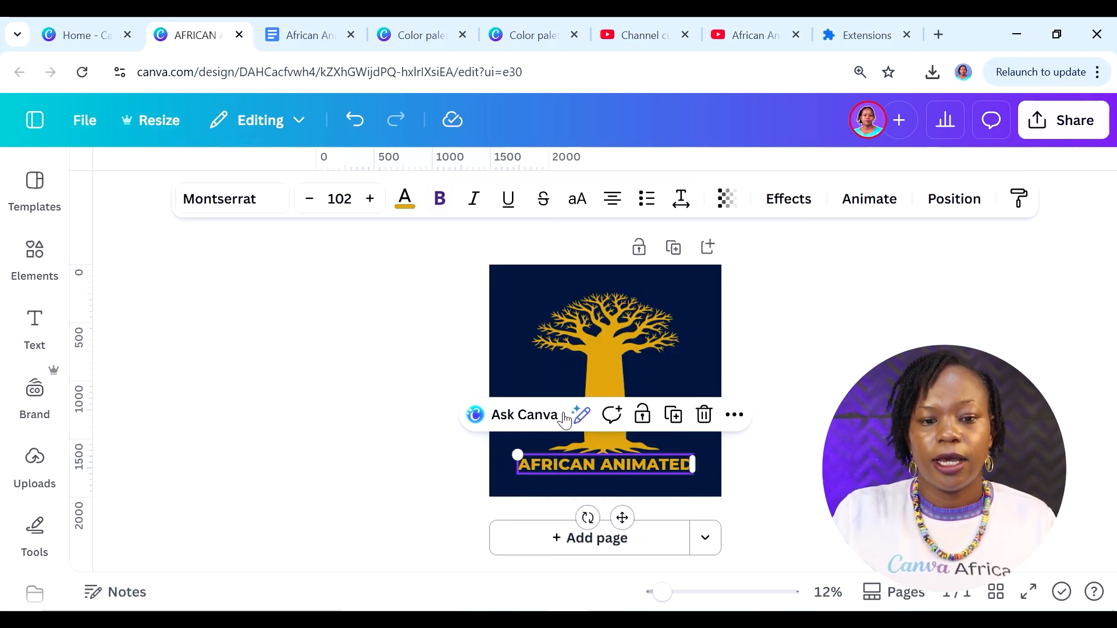
Step: Shift the baobab tree slightly upward and raise the AFRICAN ANIMATED text to sit centred close beneath its roots
left_click(605, 375)
left_click_drag(672, 448, 673, 449)
left_click_drag(619, 414, 619, 411)
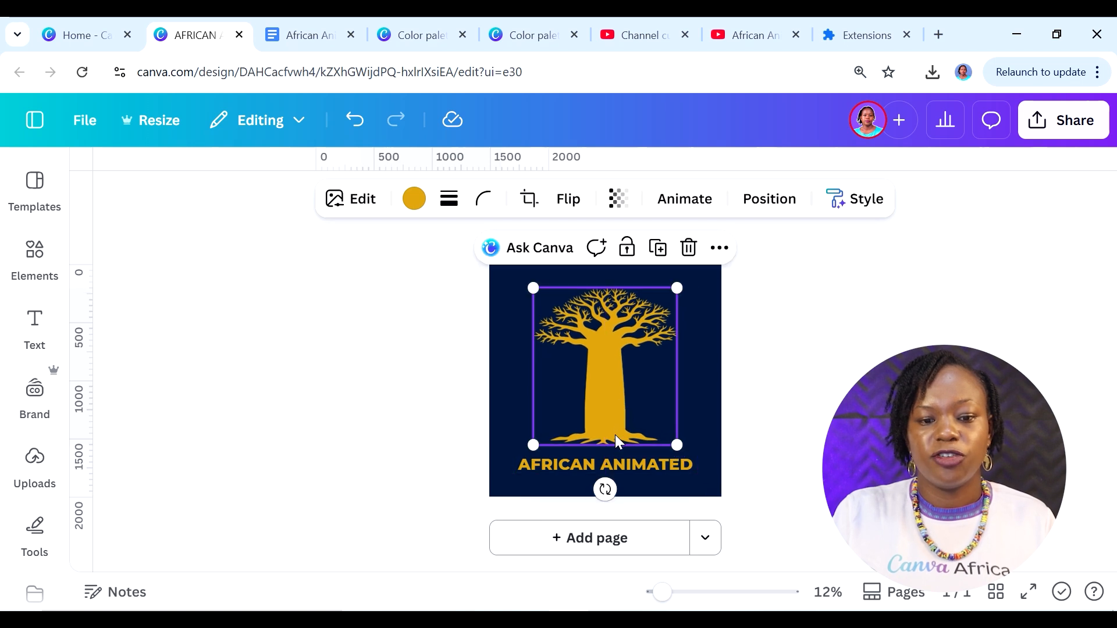
left_click(614, 459)
left_click_drag(617, 456, 613, 456)
left_click(838, 349)
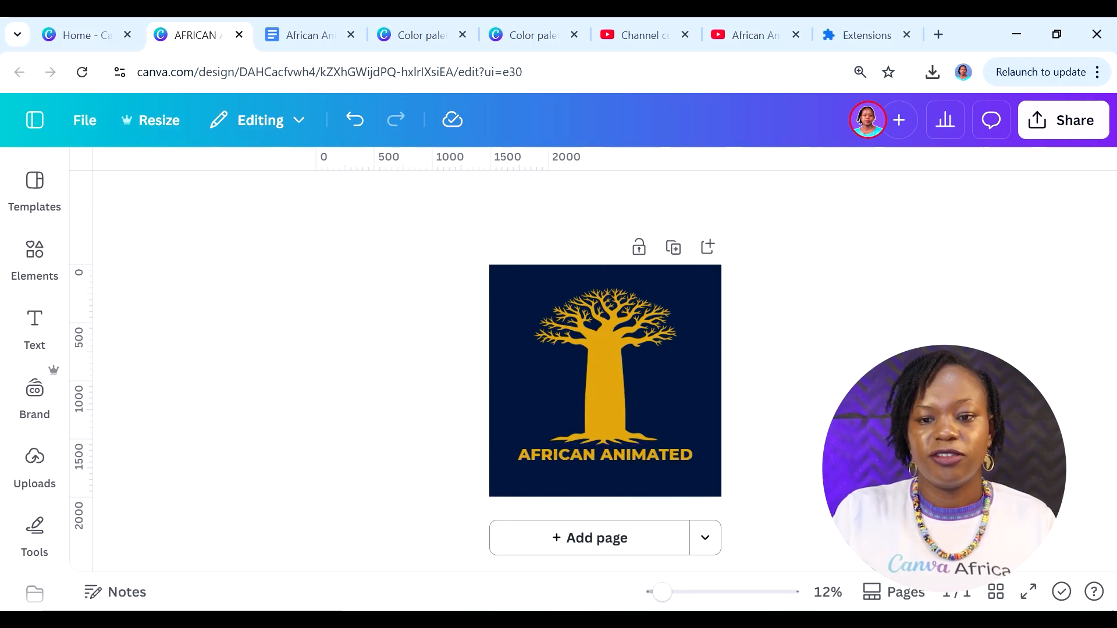
Step: Download the revised logo, then switch to YouTube Studio and load AFRICAN ANIMATED (1) as the channel's profile picture
left_click(1025, 124)
left_click(767, 513)
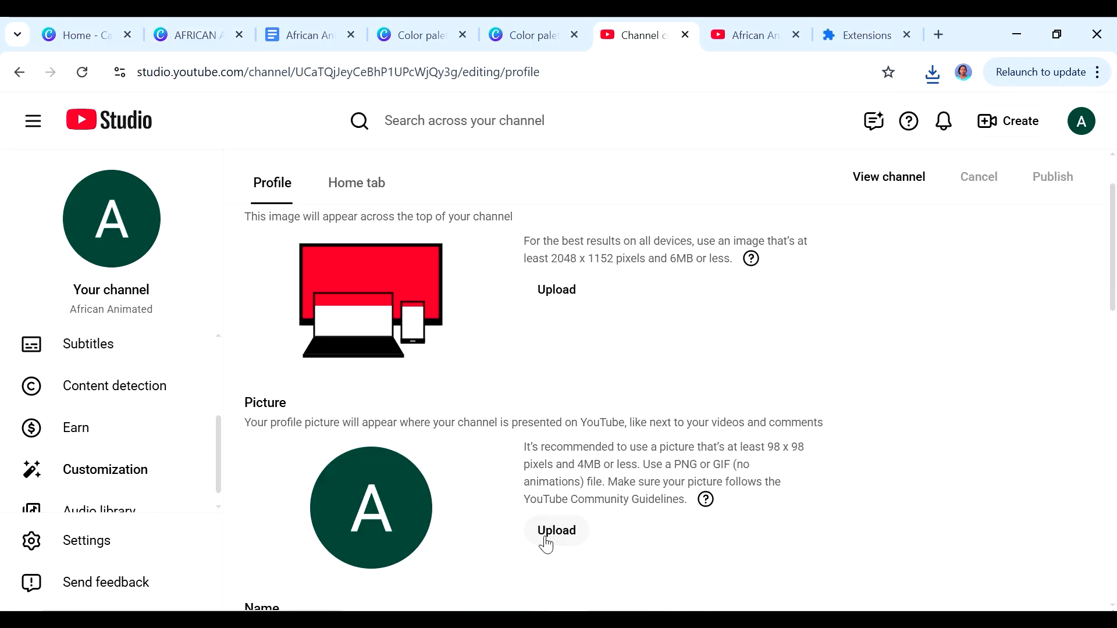
left_click(547, 538)
left_click(213, 154)
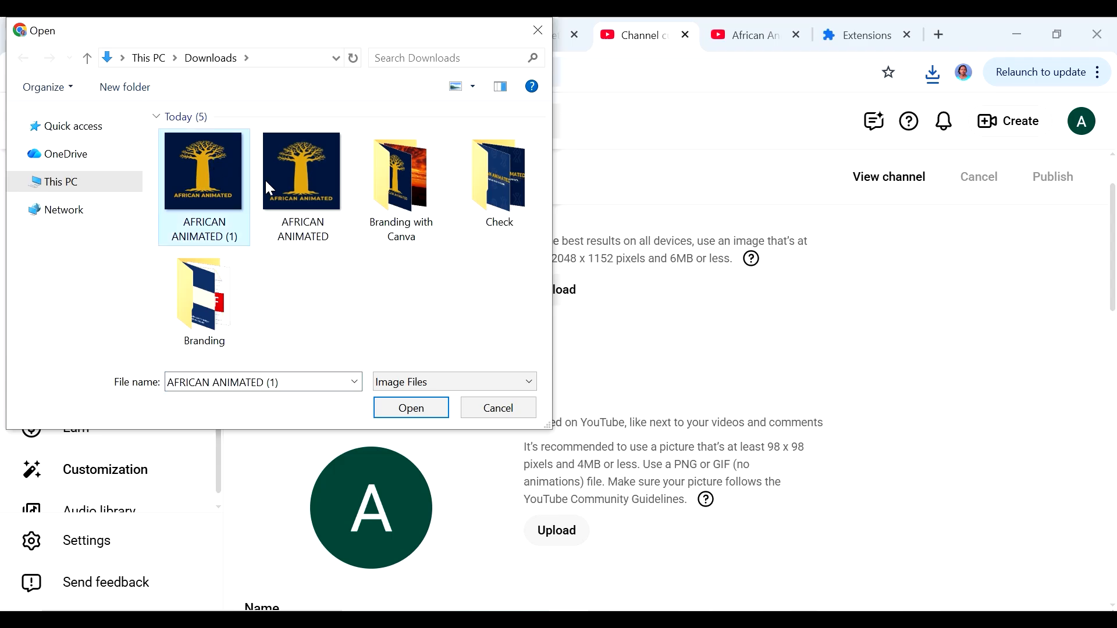
left_click(416, 409)
Step: Check the logo against the circular crop, accept the picture and publish the channel changes
scroll(607, 381, "down", 3)
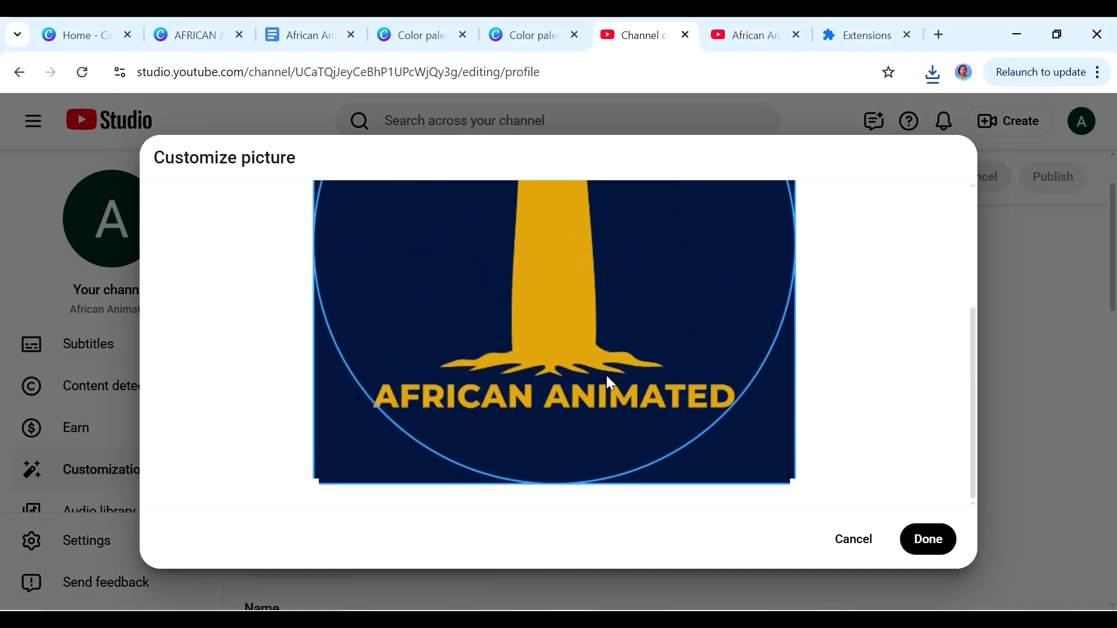
scroll(652, 407, "up", 3)
scroll(674, 404, "down", 3)
scroll(778, 393, "up", 1)
scroll(763, 394, "up", 3)
scroll(844, 460, "down", 3)
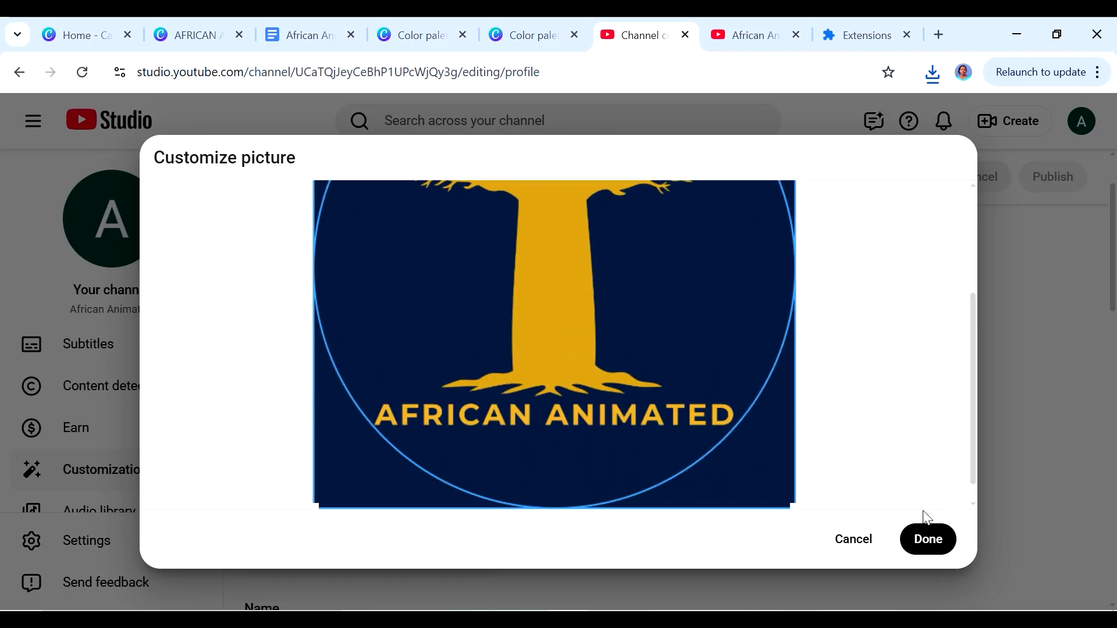
left_click(925, 538)
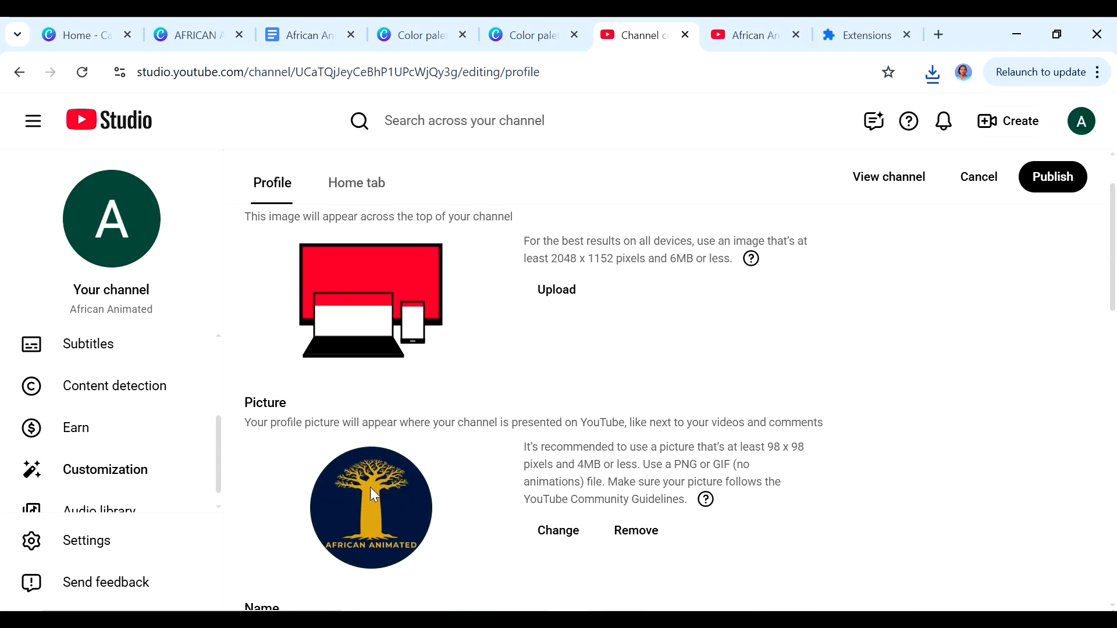
left_click(1048, 179)
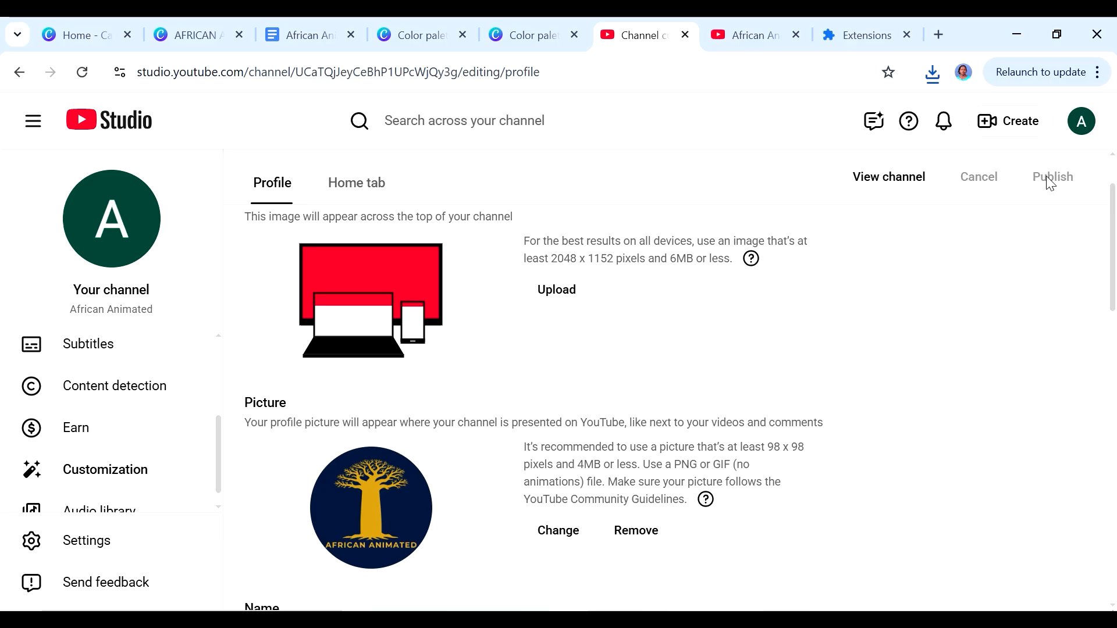
Step: View the public African Animated channel page, open its full description, then close the page and return to channel customization
left_click(894, 186)
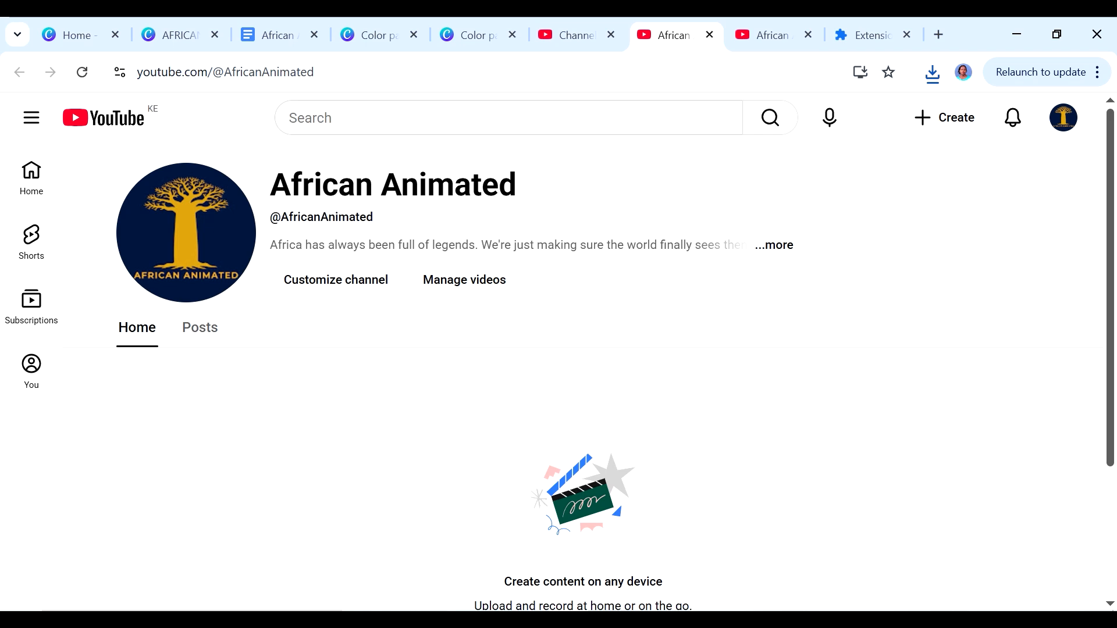
left_click(775, 245)
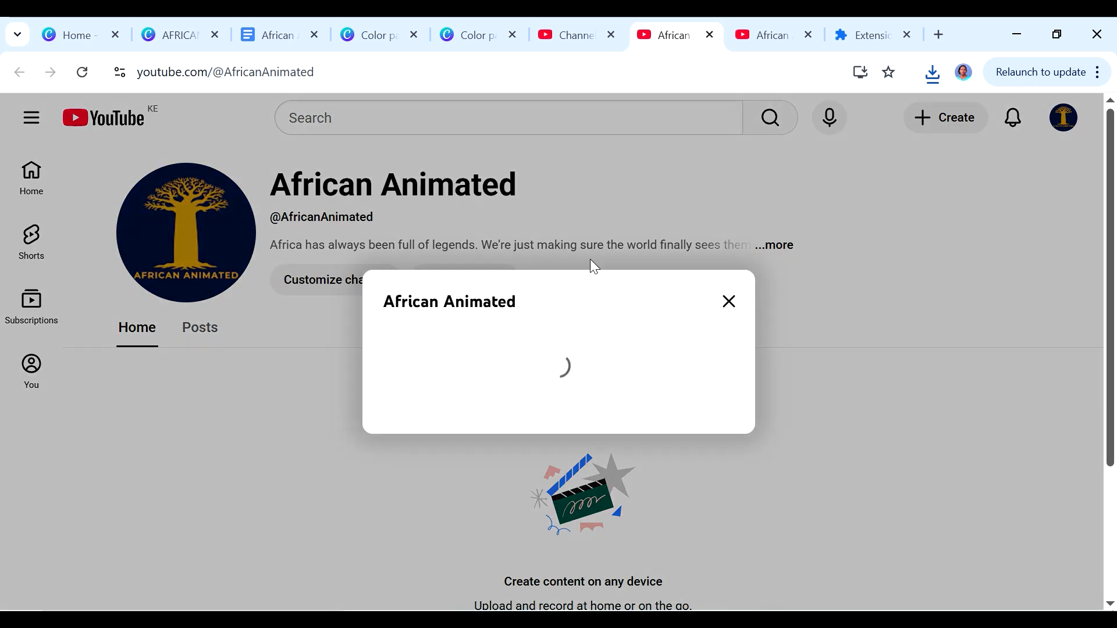
left_click(777, 168)
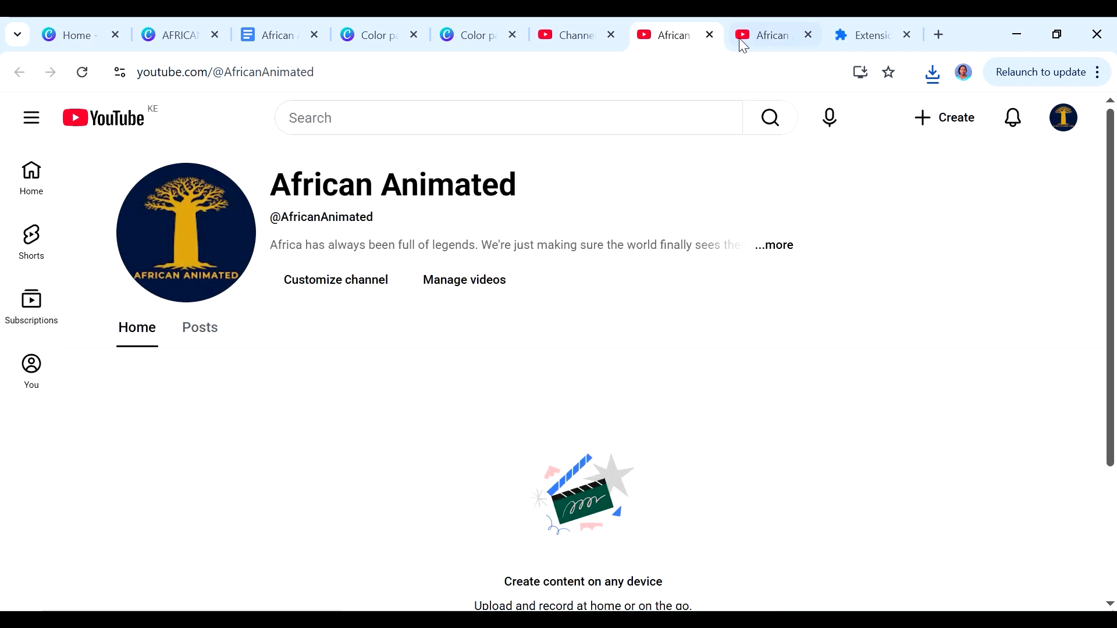
left_click(710, 35)
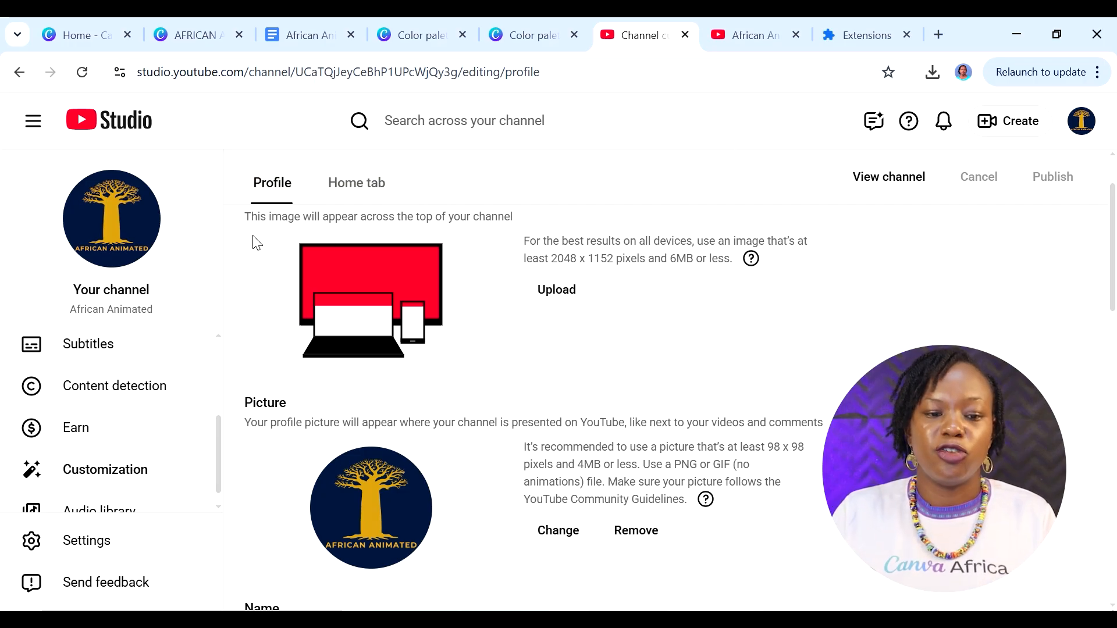
scroll(689, 327, "up", 2)
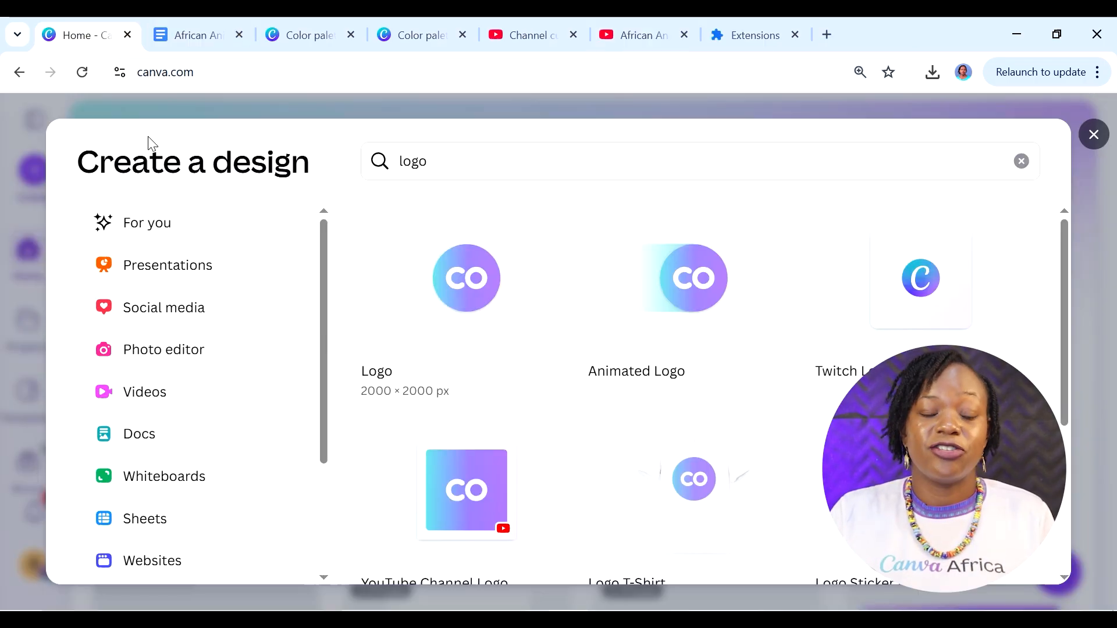
Step: Switch to Canva, search the design types for "youtube banner" and create a 2560 × 1440 px YouTube Banner design
key("ctrl+a")
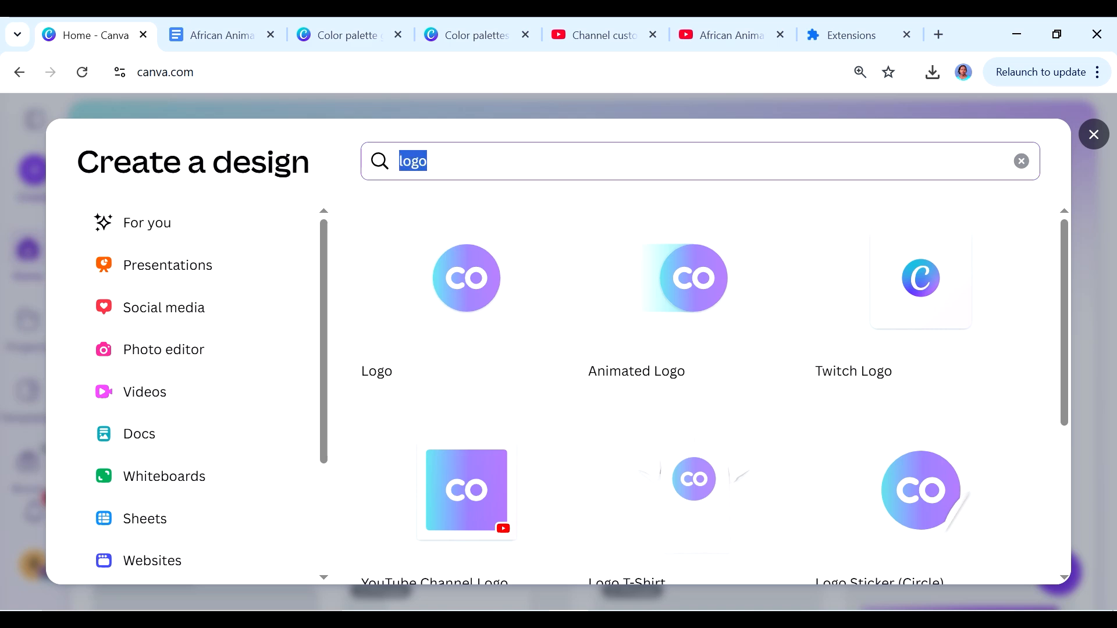
type("youtube banner")
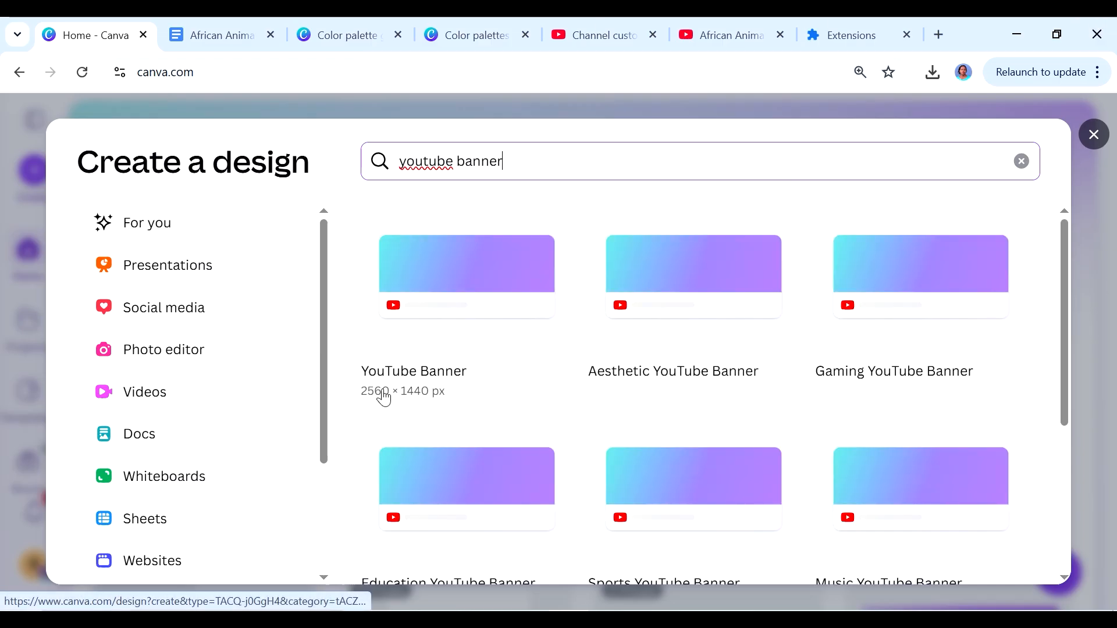
left_click(471, 296)
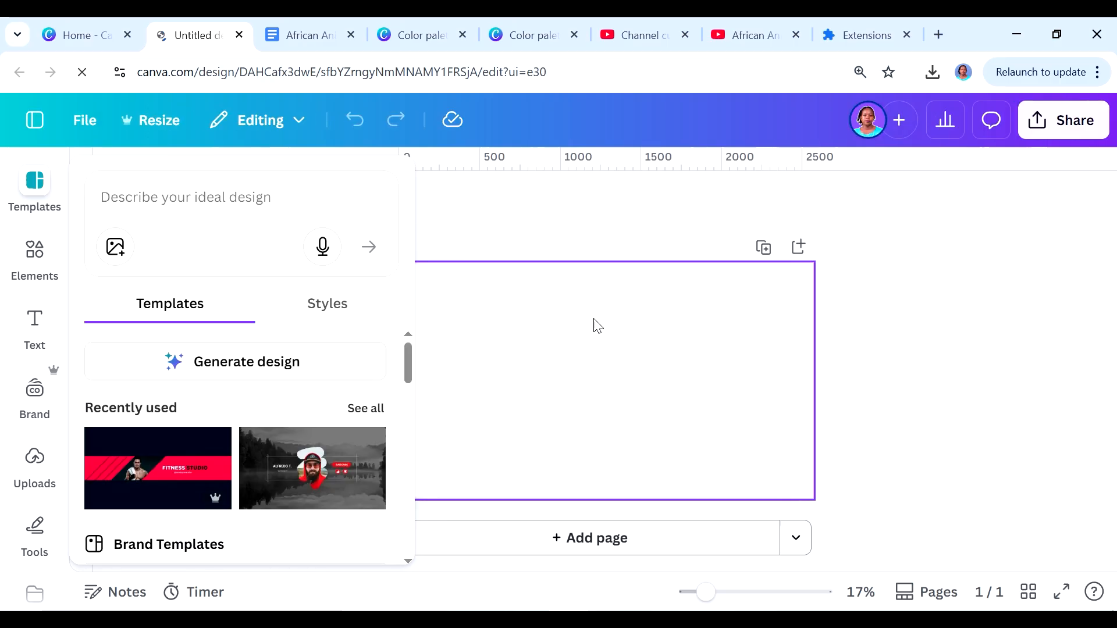
Step: Browse the YouTube banner templates and apply the dark green Larana Channel template to the page
scroll(325, 393, "down", 1)
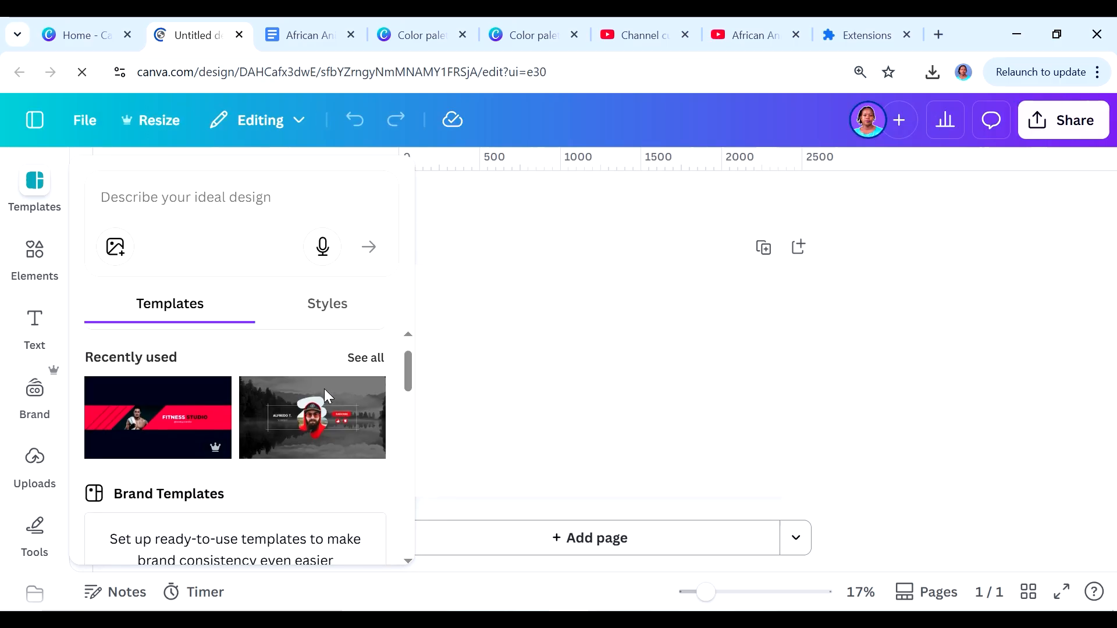
scroll(324, 388, "down", 5)
scroll(323, 388, "down", 2)
scroll(325, 395, "down", 5)
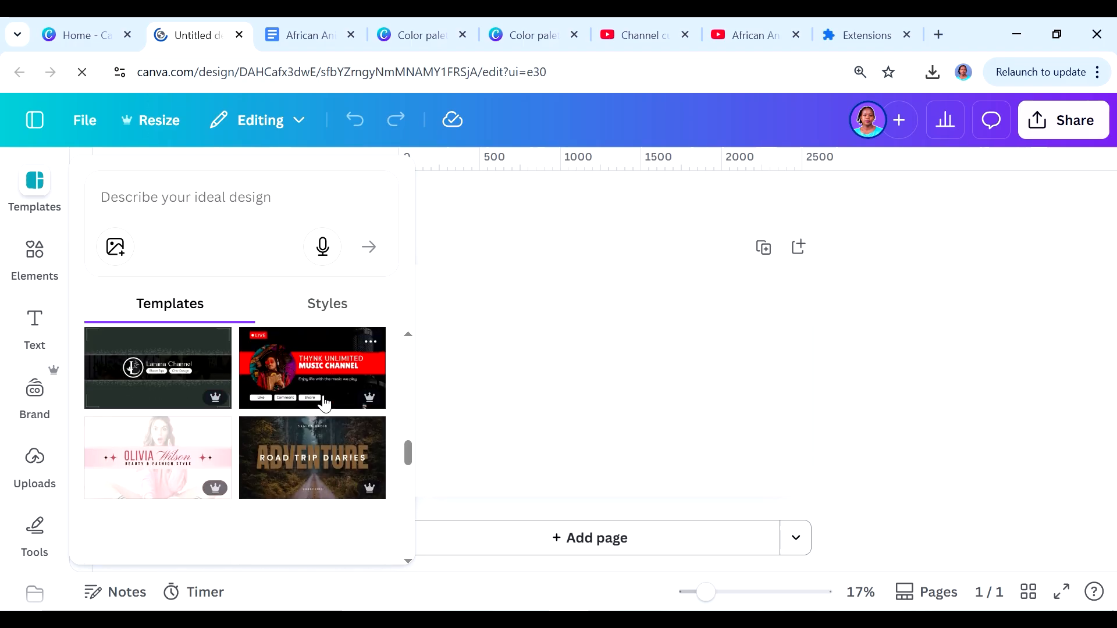
left_click(150, 371)
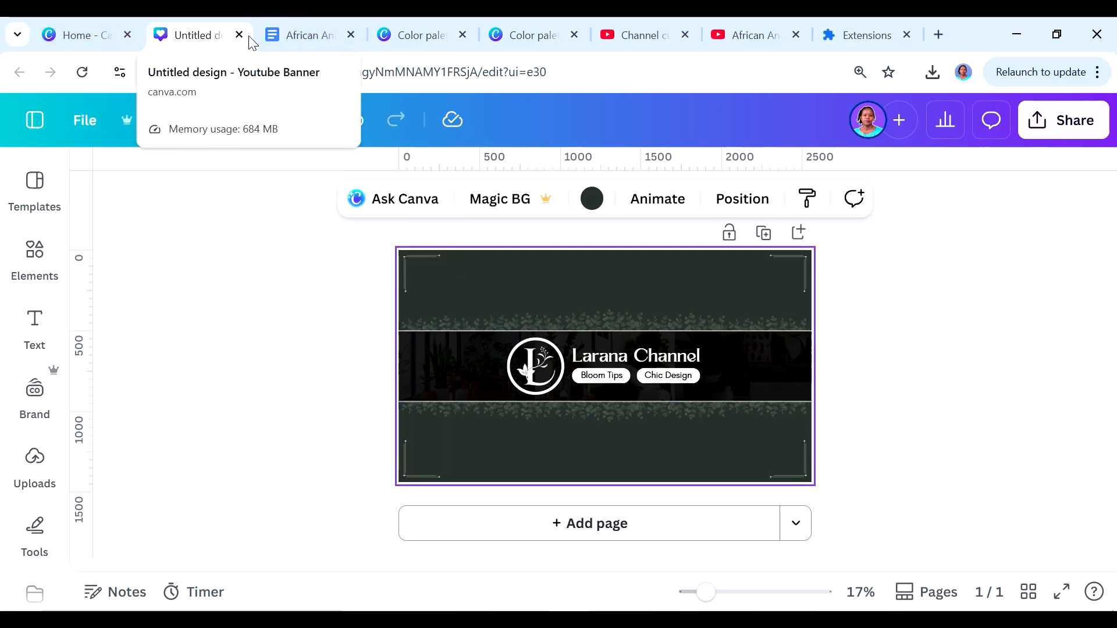
Step: Preview YouTube Banner Guide (9) as the banner image in YouTube Studio to examine the TV, desktop and all-device areas, then cancel
left_click(657, 40)
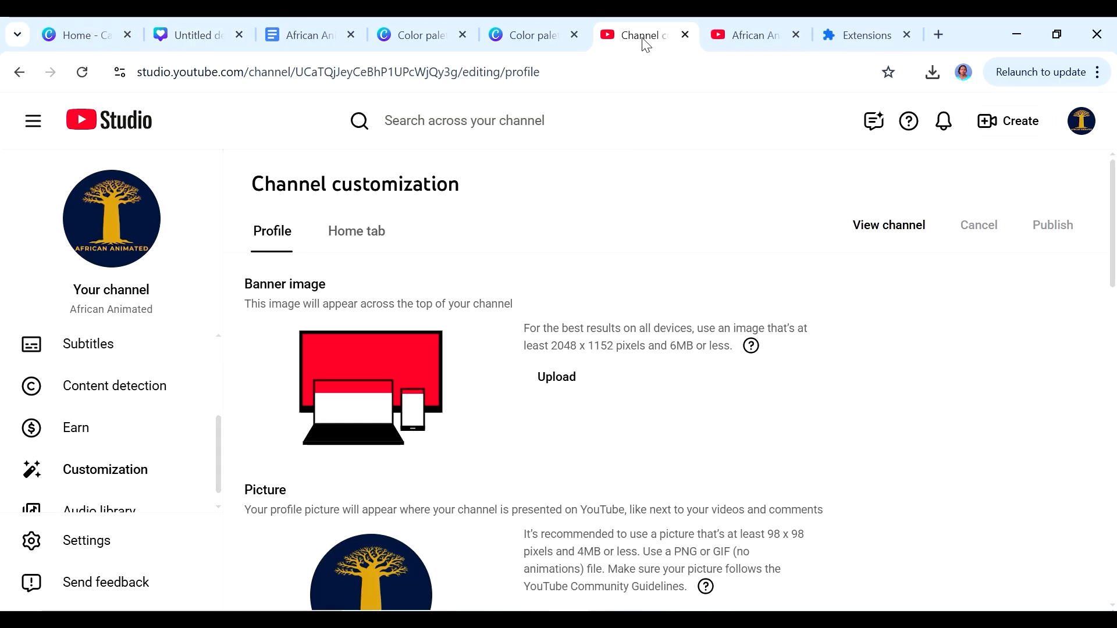
left_click(559, 378)
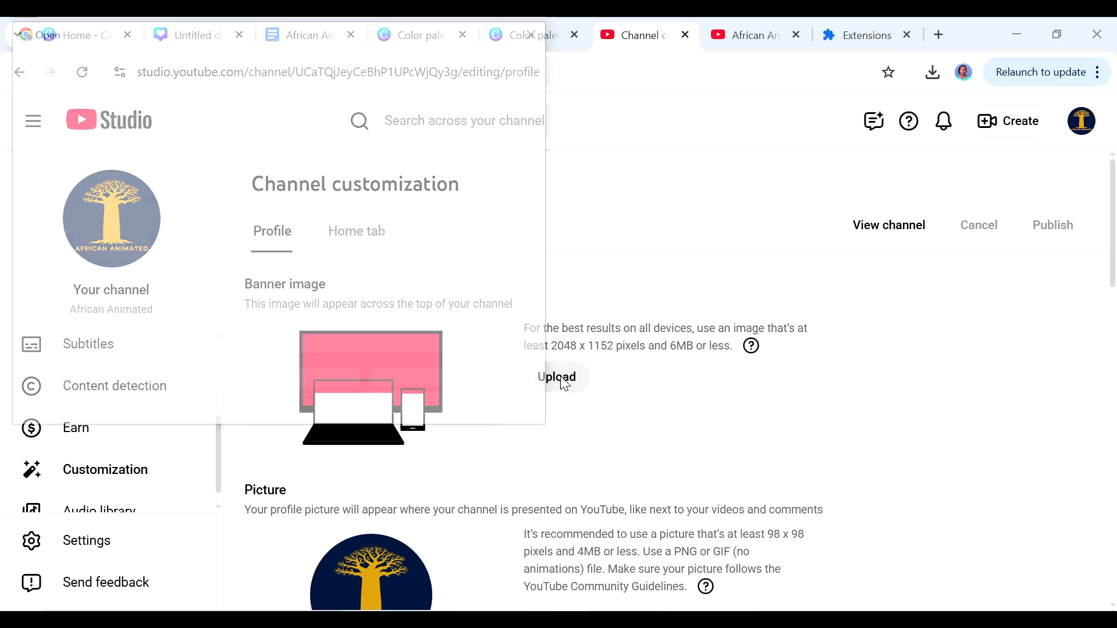
left_click(411, 164)
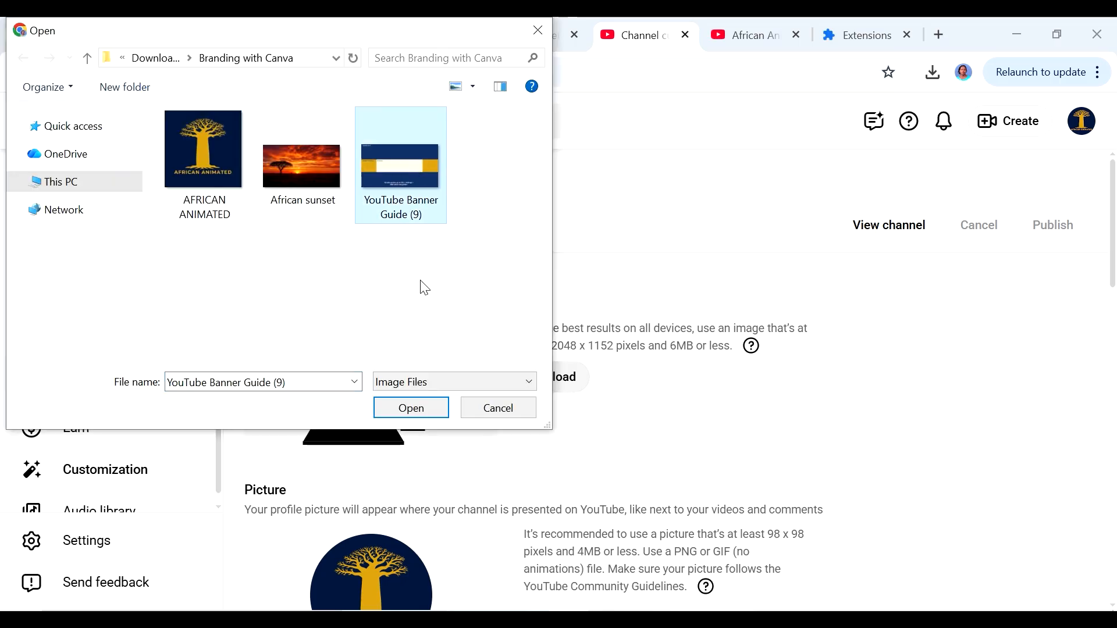
left_click(415, 414)
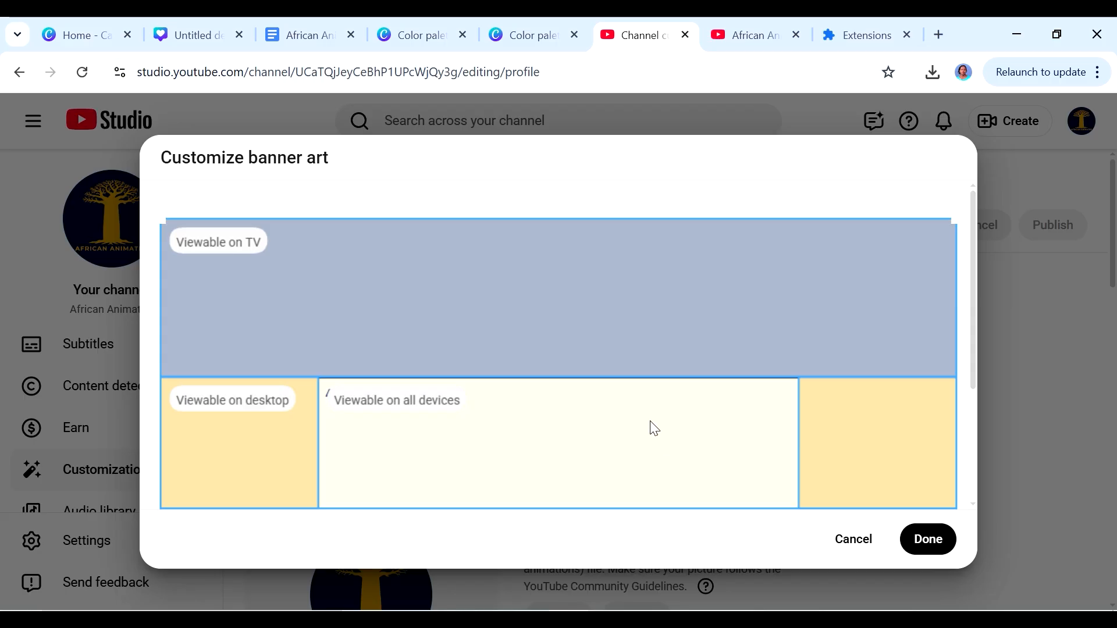
scroll(658, 436, "down", 1)
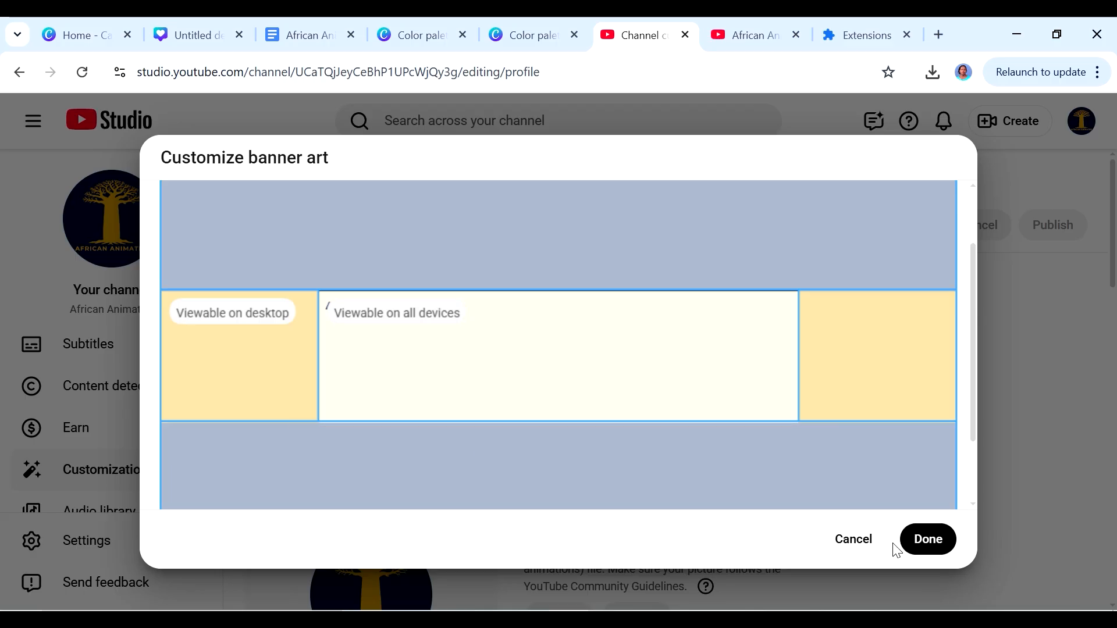
left_click(855, 544)
Step: Switch back to the Canva banner design, load the shared YouTube banner guide template link (canva.com/design/DAHCVA59V5g) and open the template for editing
key("ctrl+2")
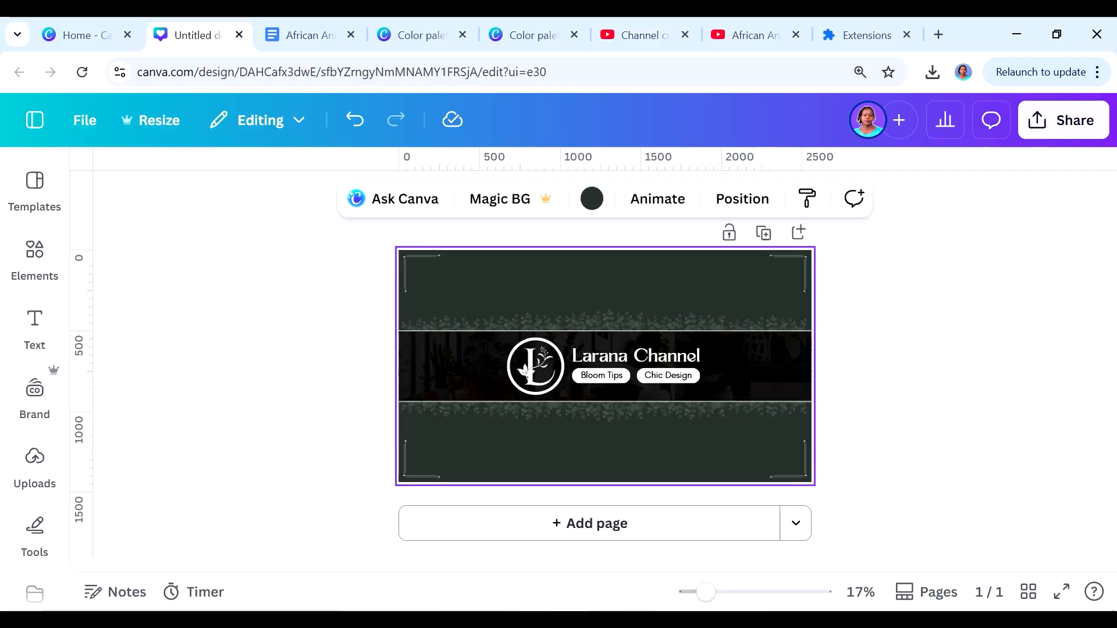
key("ctrl+l")
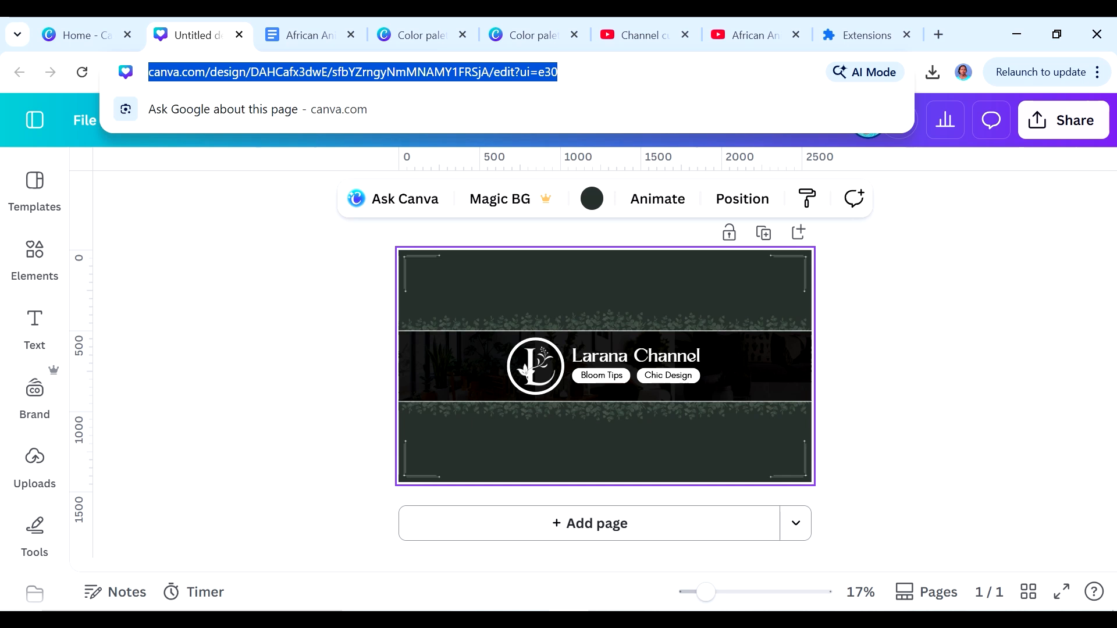
type("https://www.canva.com/design/DAHCVA59V5g/ulaBtCd5W7God3xAc-nT0Q/view?utm_content=DAHCVA59V5g&utm_campaign=designshare&utm_medium=link&utm_source=publishsharelink&mode=preview")
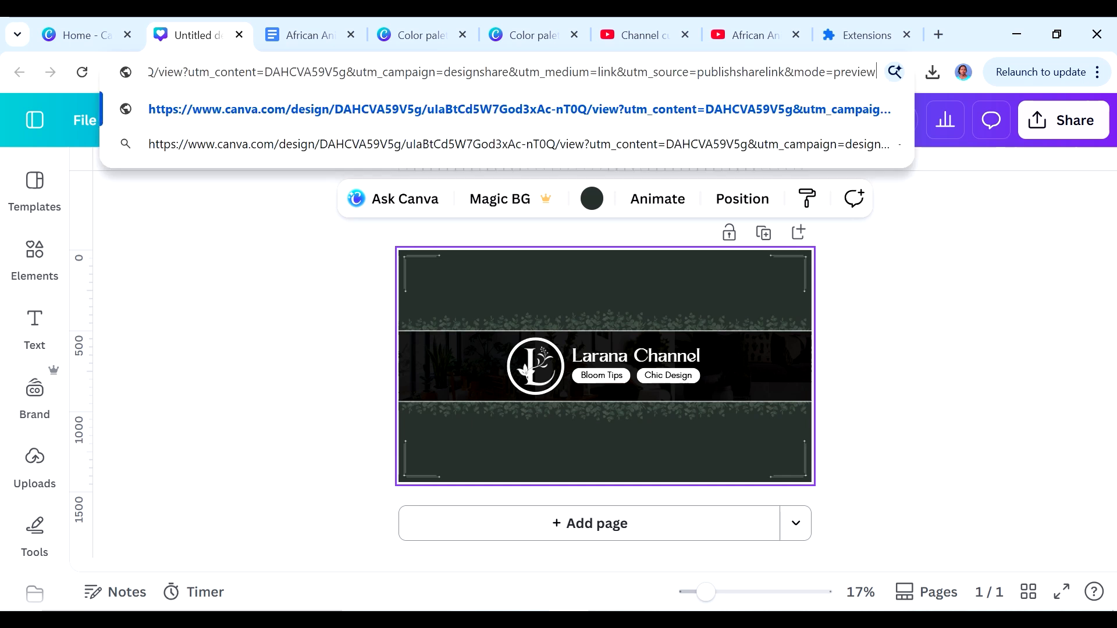
key("Return")
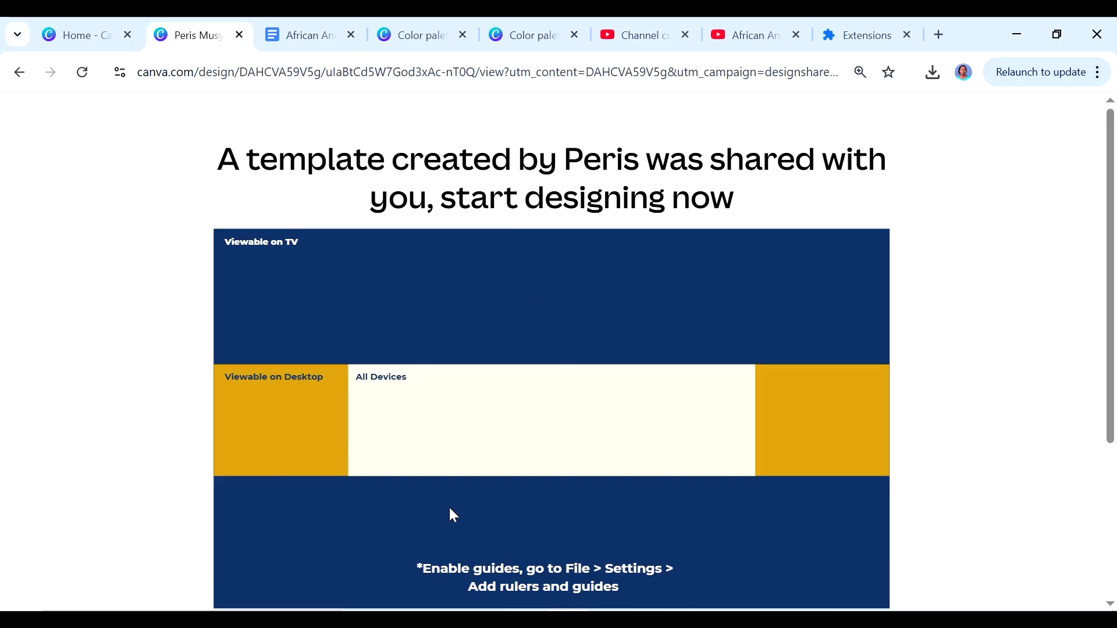
scroll(456, 419, "down", 3)
scroll(586, 433, "up", 1)
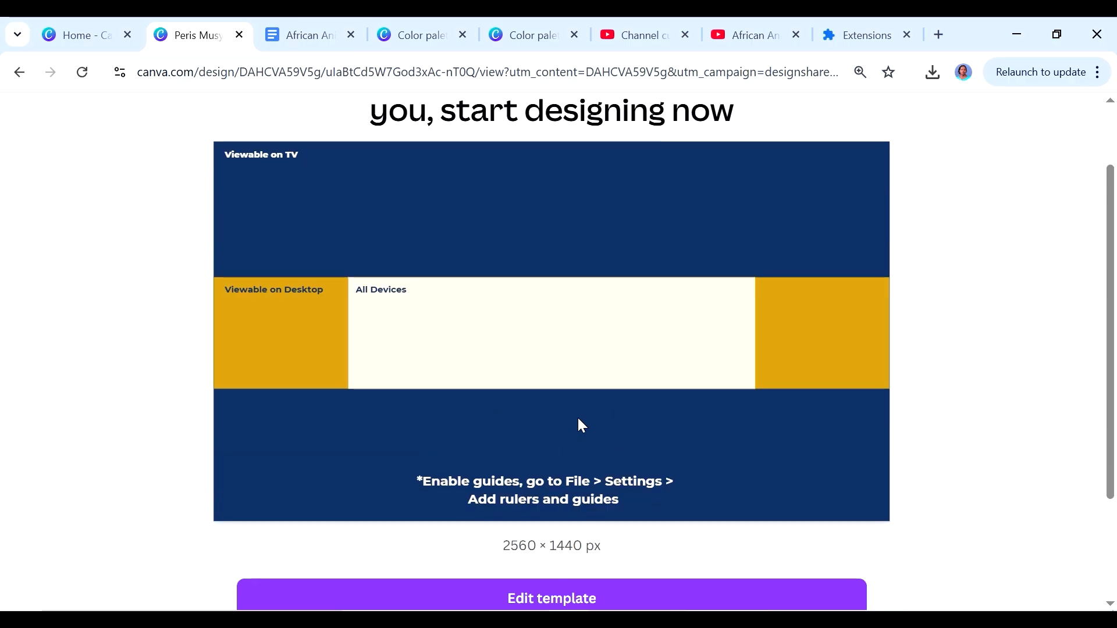
scroll(578, 416, "down", 2)
left_click(550, 524)
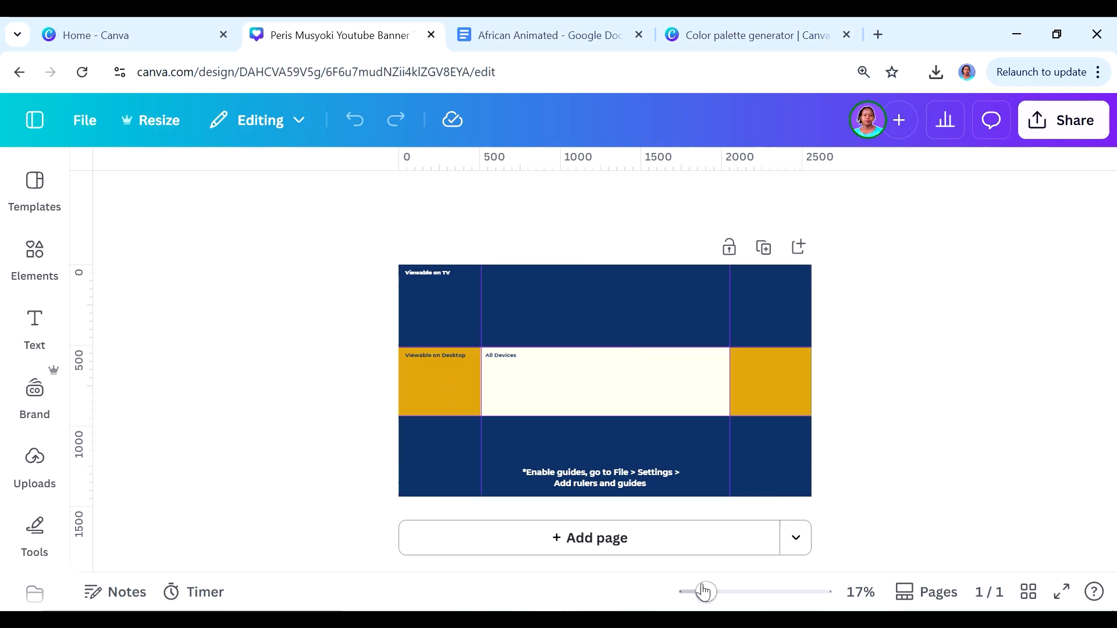
Step: Add a second page after the banner guide page
left_click_drag(704, 592, 718, 591)
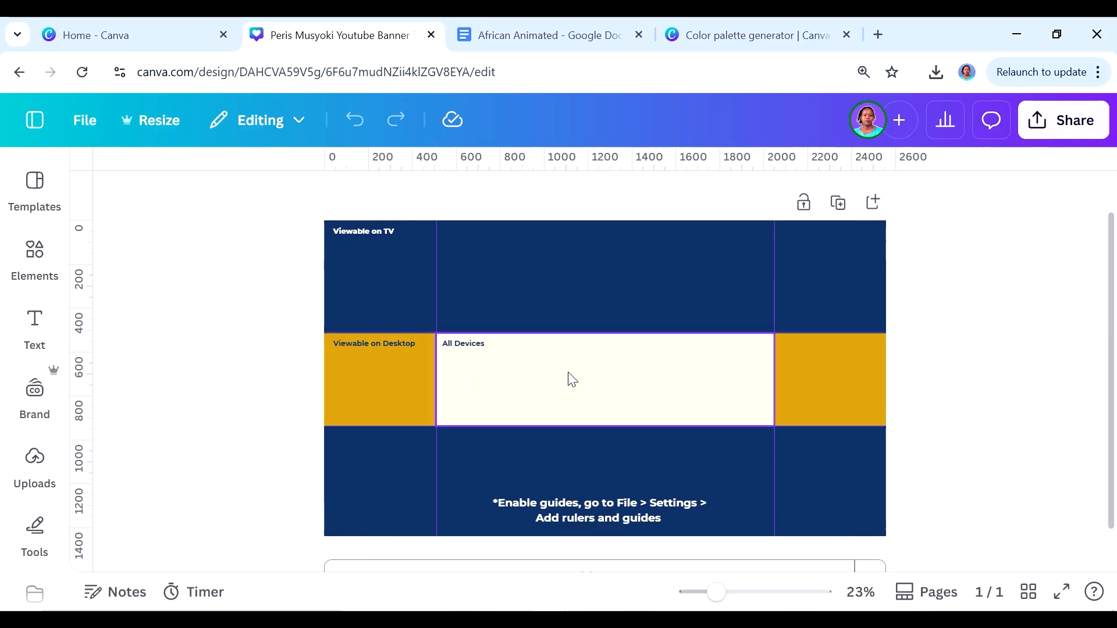
scroll(769, 340, "down", 1)
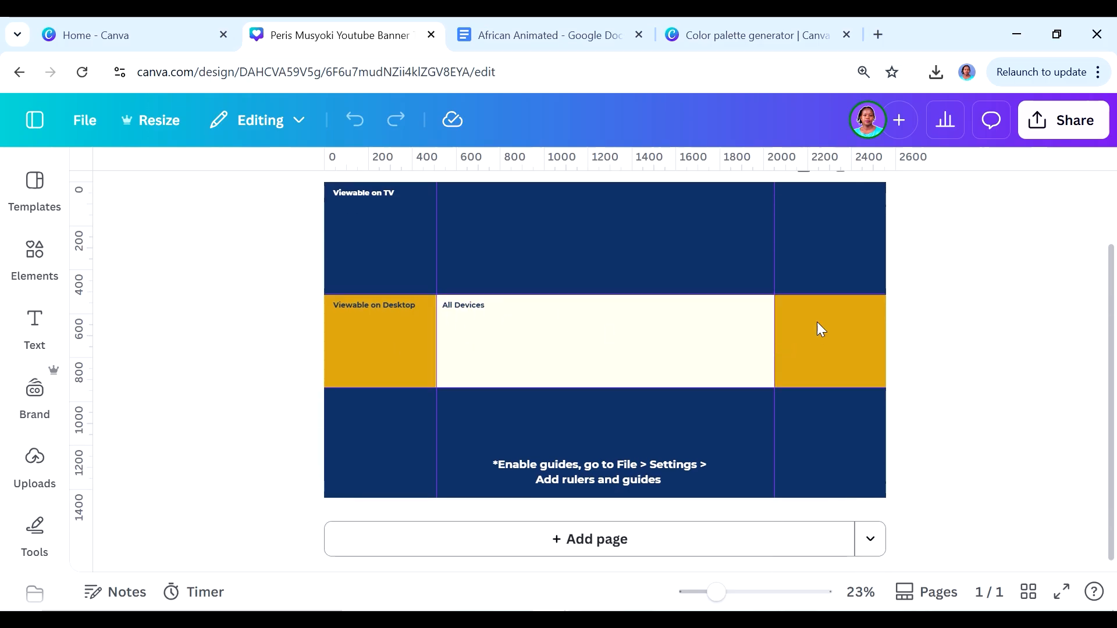
left_click(605, 550)
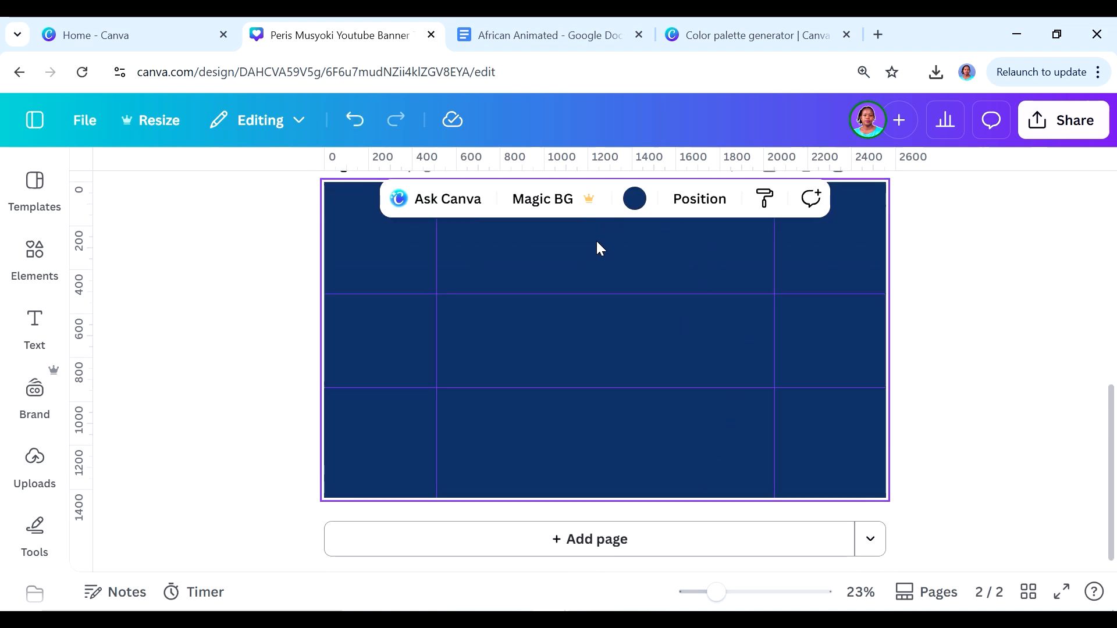
Step: Set page 2's background to the dark navy from the African Animated brand palette, after trying the cream document color
scroll(730, 361, "up", 3)
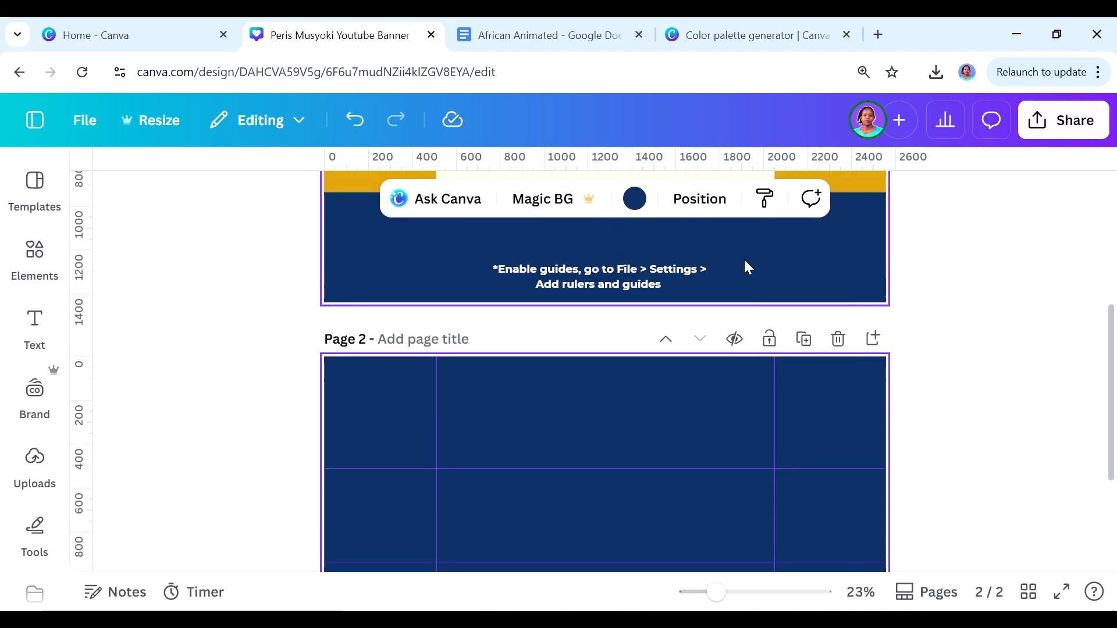
left_click(635, 199)
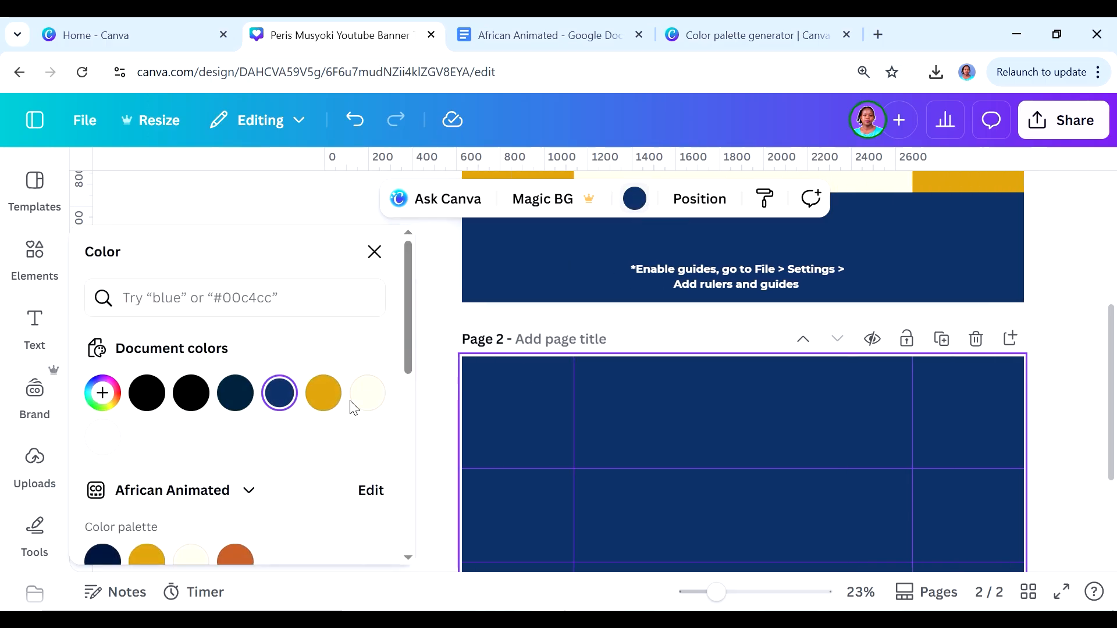
left_click(368, 394)
scroll(259, 422, "down", 3)
scroll(342, 400, "up", 3)
scroll(174, 425, "down", 2)
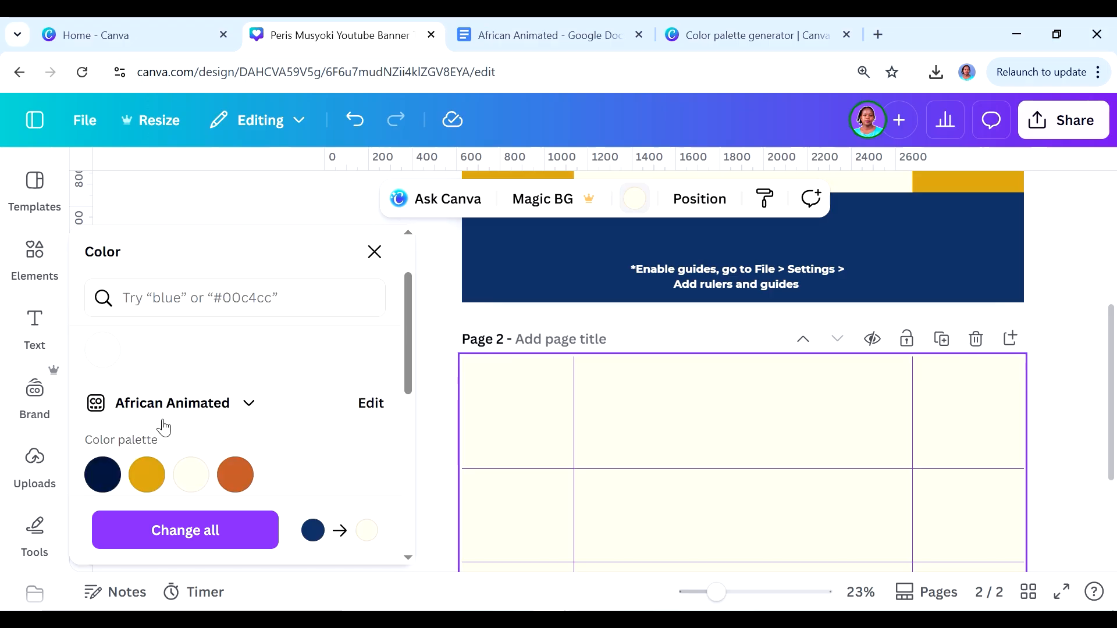
left_click(102, 475)
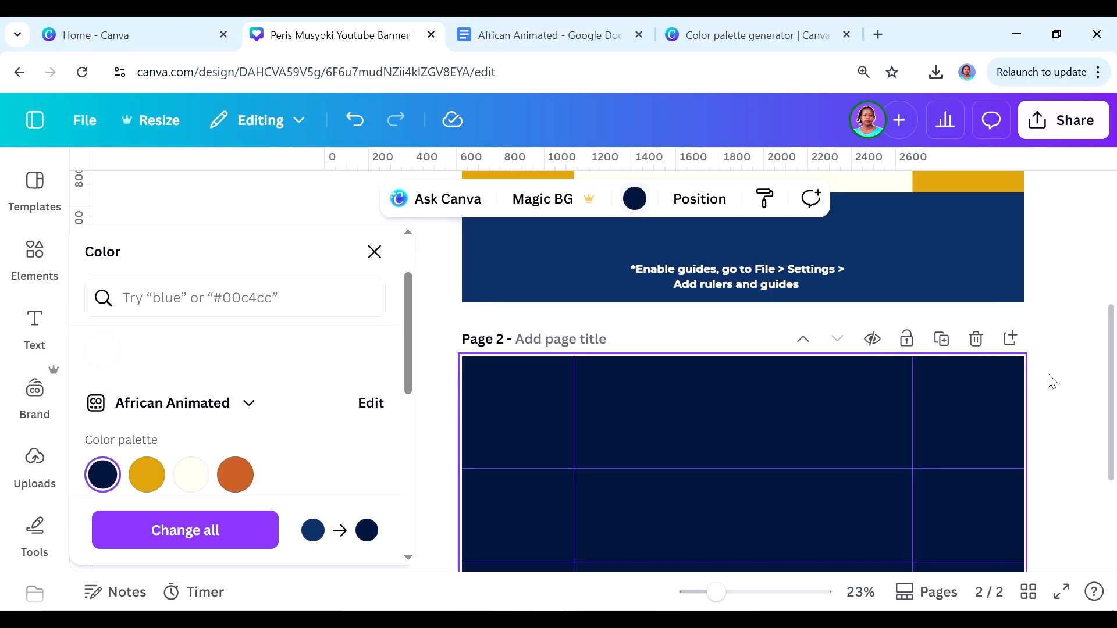
left_click(1072, 367)
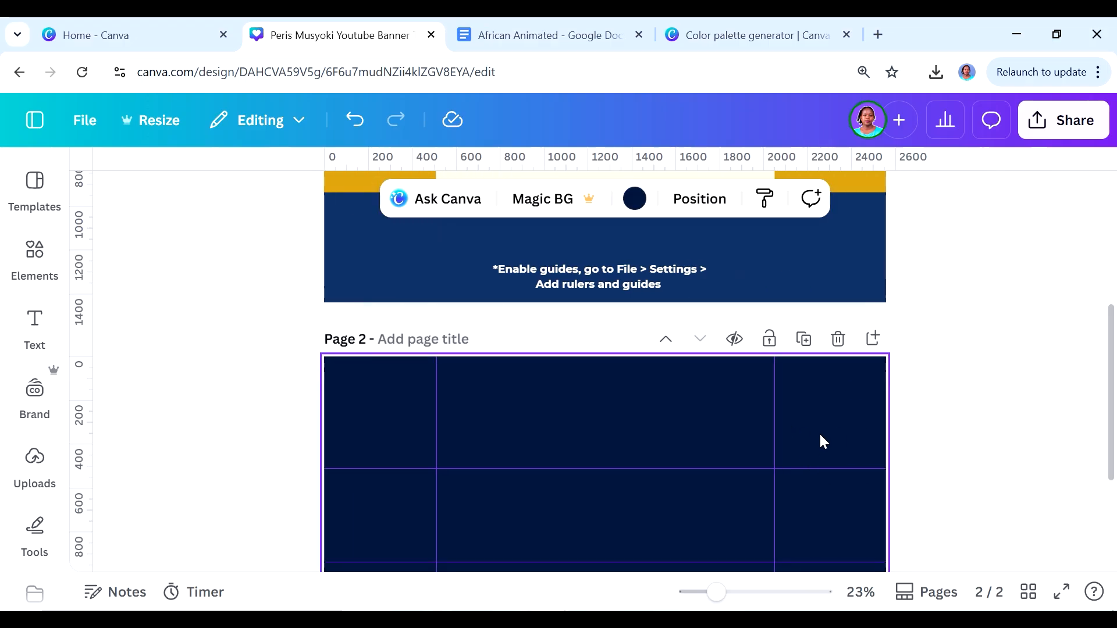
scroll(808, 439, "down", 3)
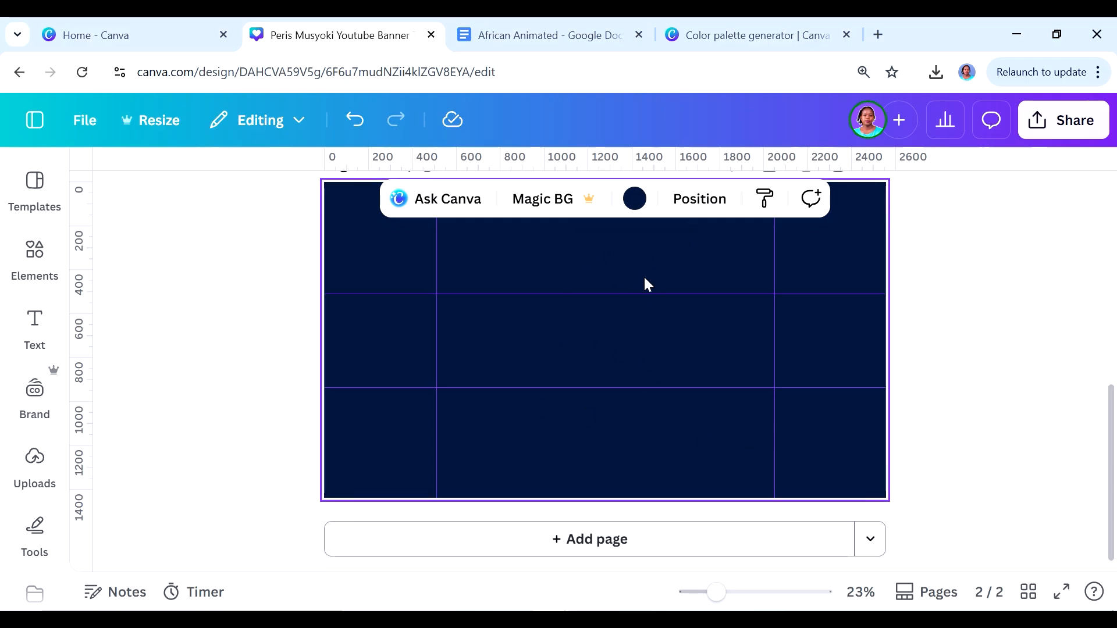
scroll(944, 388, "up", 2)
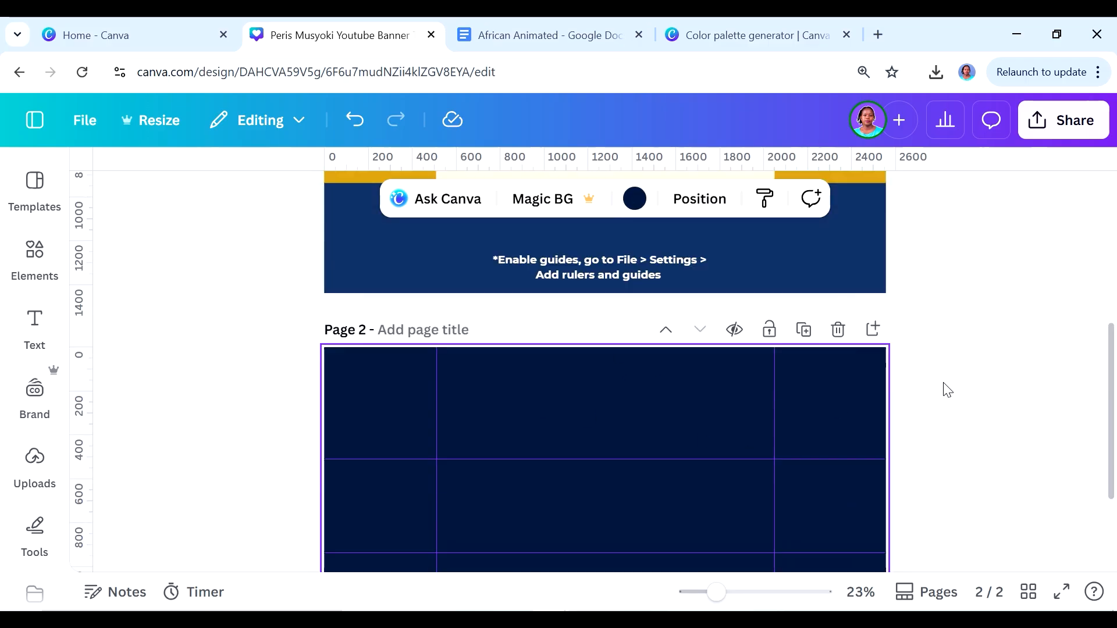
scroll(948, 390, "up", 2)
scroll(947, 390, "down", 3)
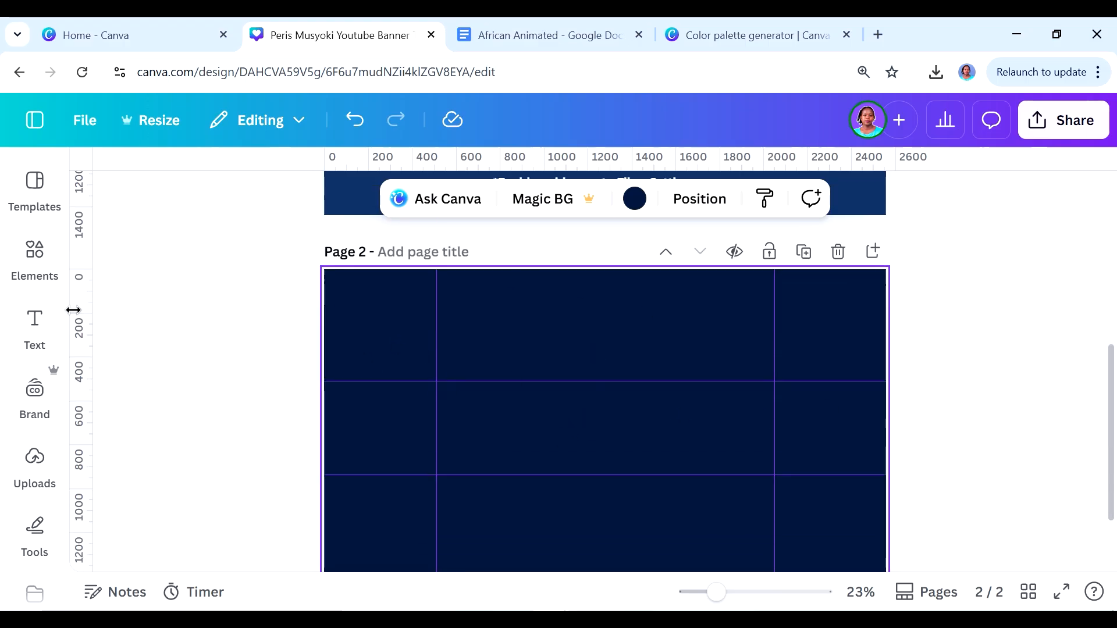
Step: Browse the full set of graphics for the "african geometric pattern" search to find a background pattern for page 2
left_click(35, 195)
left_click(34, 256)
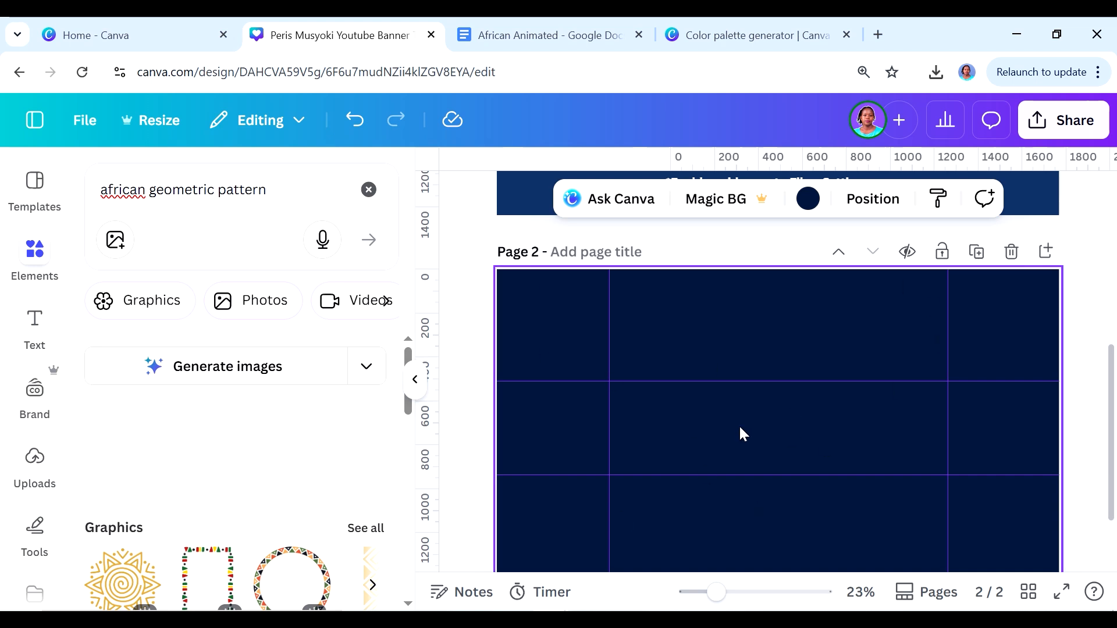
scroll(243, 468, "down", 5)
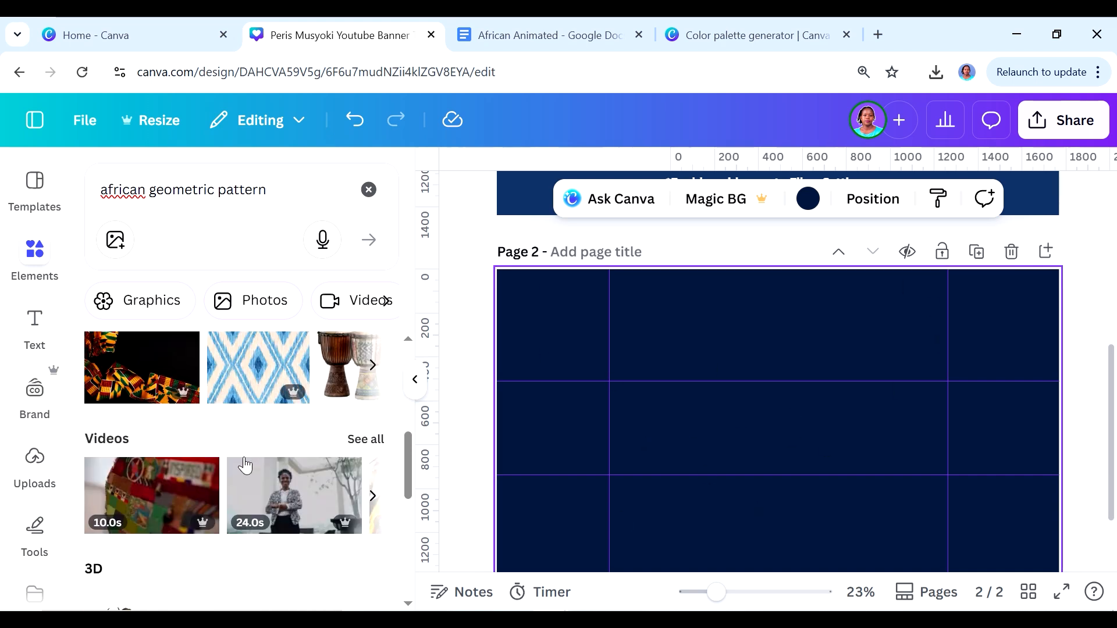
scroll(286, 466, "up", 4)
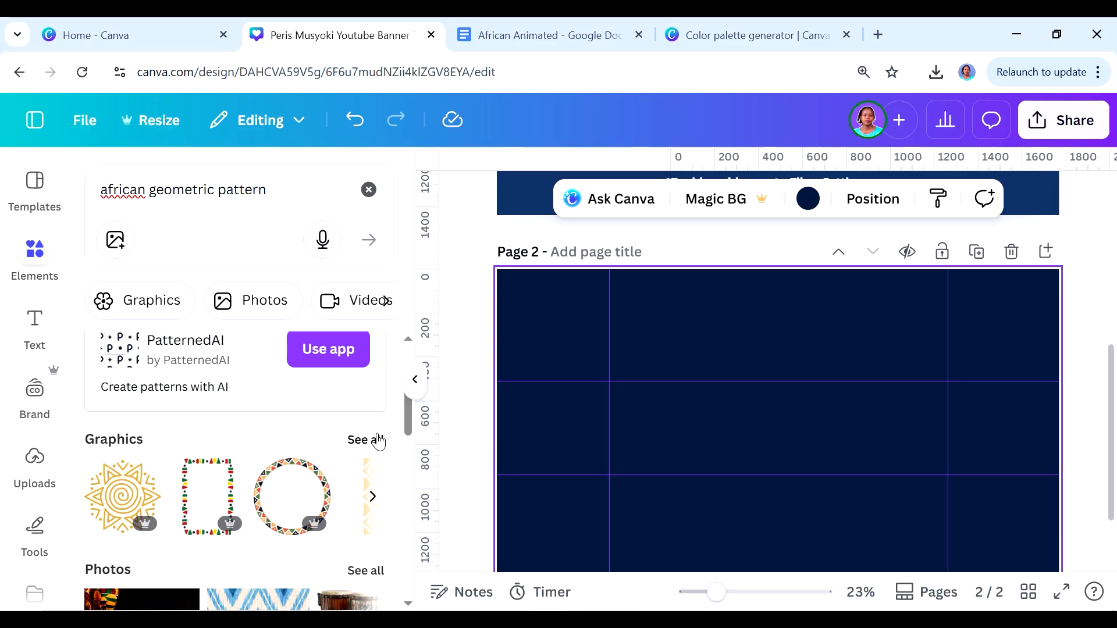
left_click(378, 440)
scroll(343, 494, "down", 3)
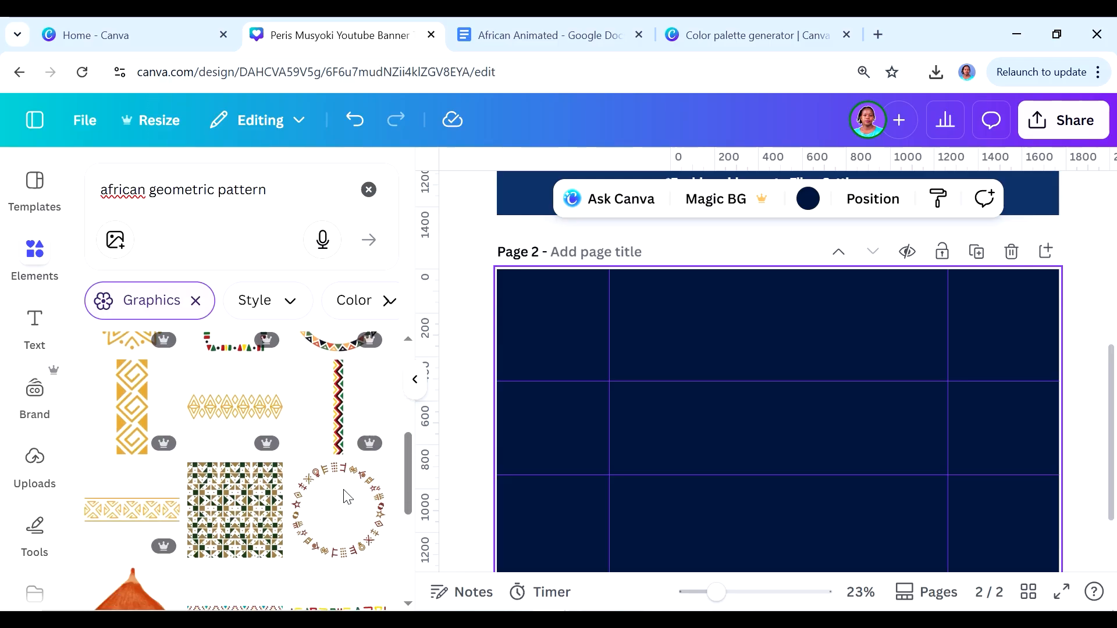
scroll(347, 497, "down", 5)
scroll(346, 496, "down", 8)
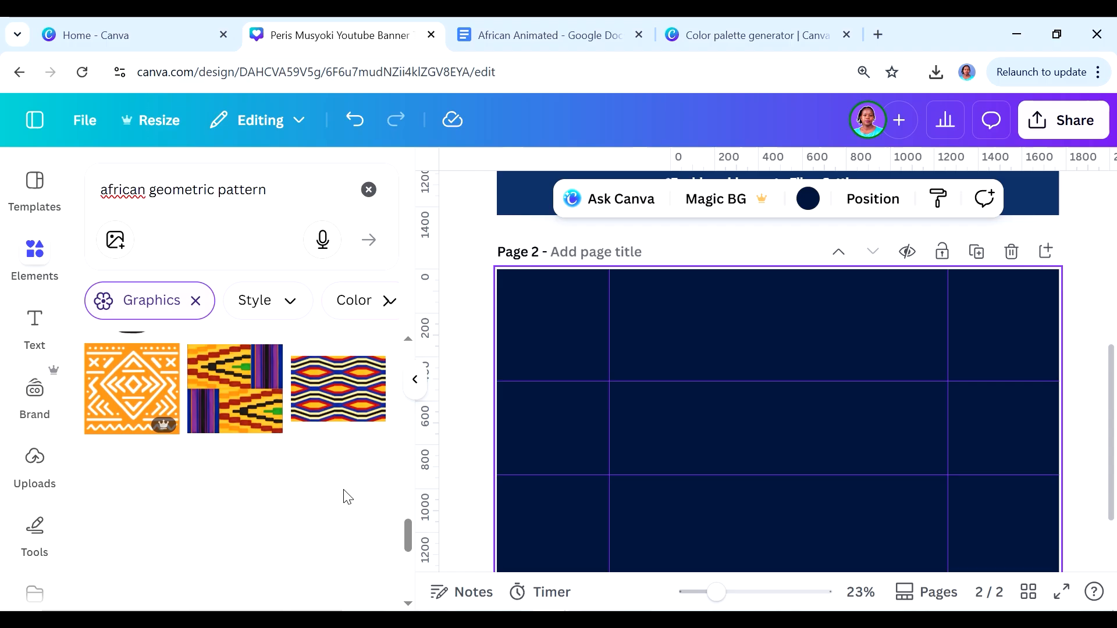
scroll(347, 498, "down", 5)
scroll(345, 498, "down", 6)
scroll(344, 499, "down", 6)
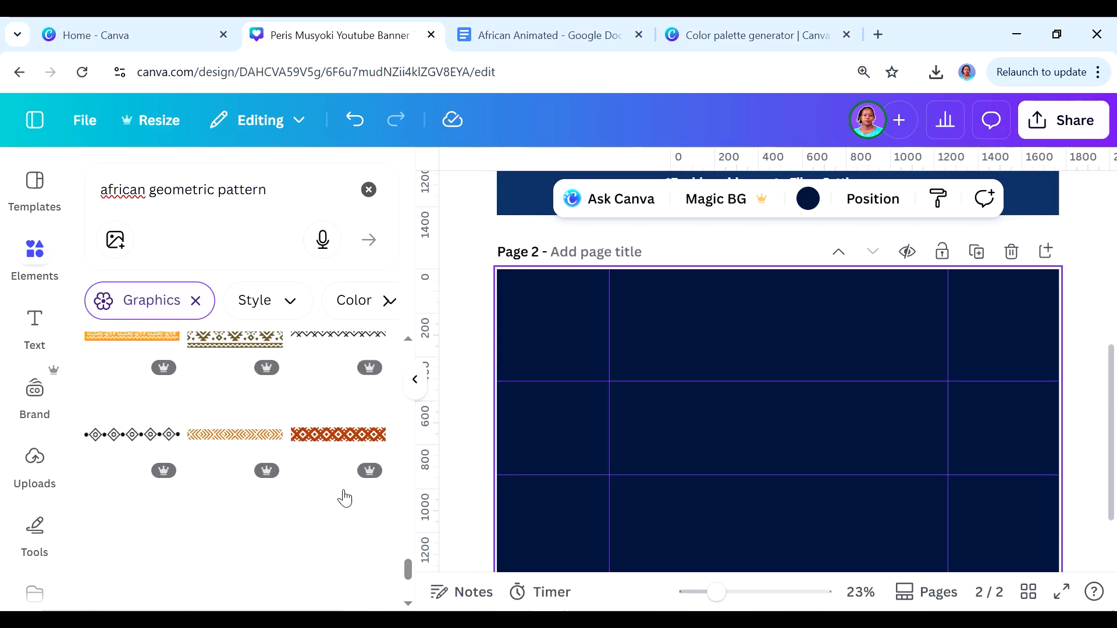
scroll(345, 498, "down", 4)
Step: Place three trial patterns side by side across the upper part of page 2: black dashes, sparse orange motifs and orange vertical bands
left_click(340, 462)
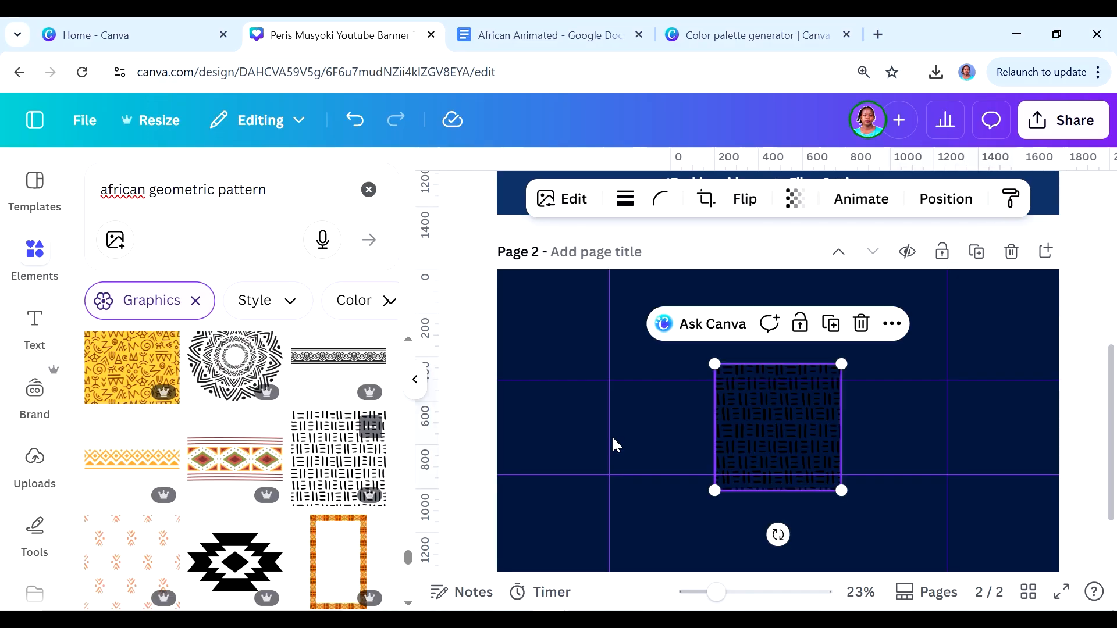
left_click_drag(785, 441, 585, 357)
scroll(330, 482, "down", 3)
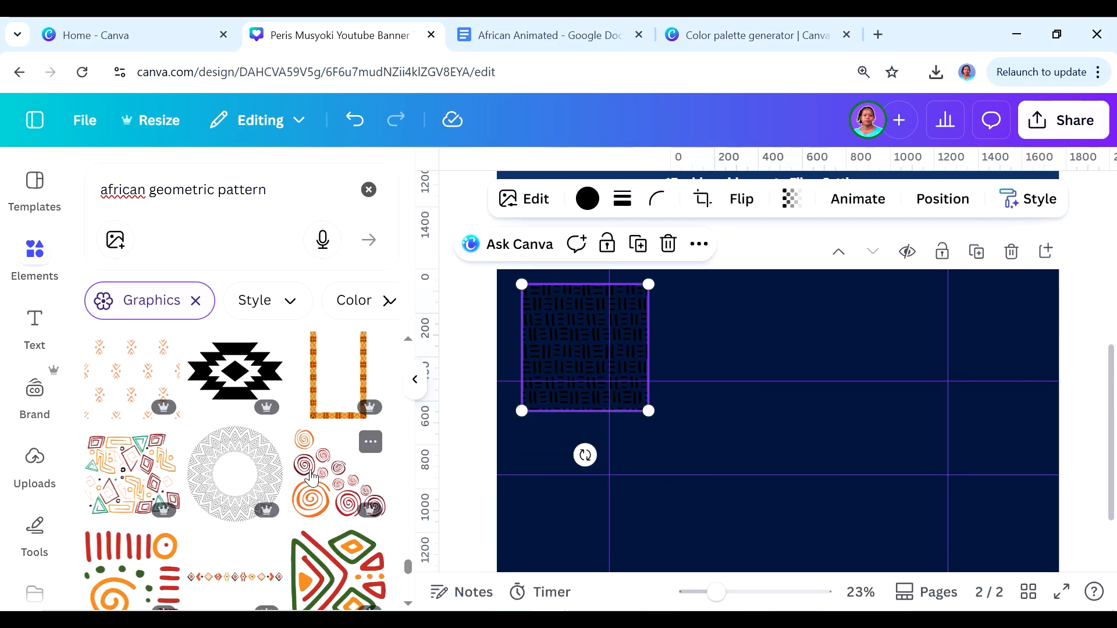
left_click(123, 384)
left_click_drag(740, 454, 726, 374)
scroll(242, 398, "down", 3)
left_click(241, 398)
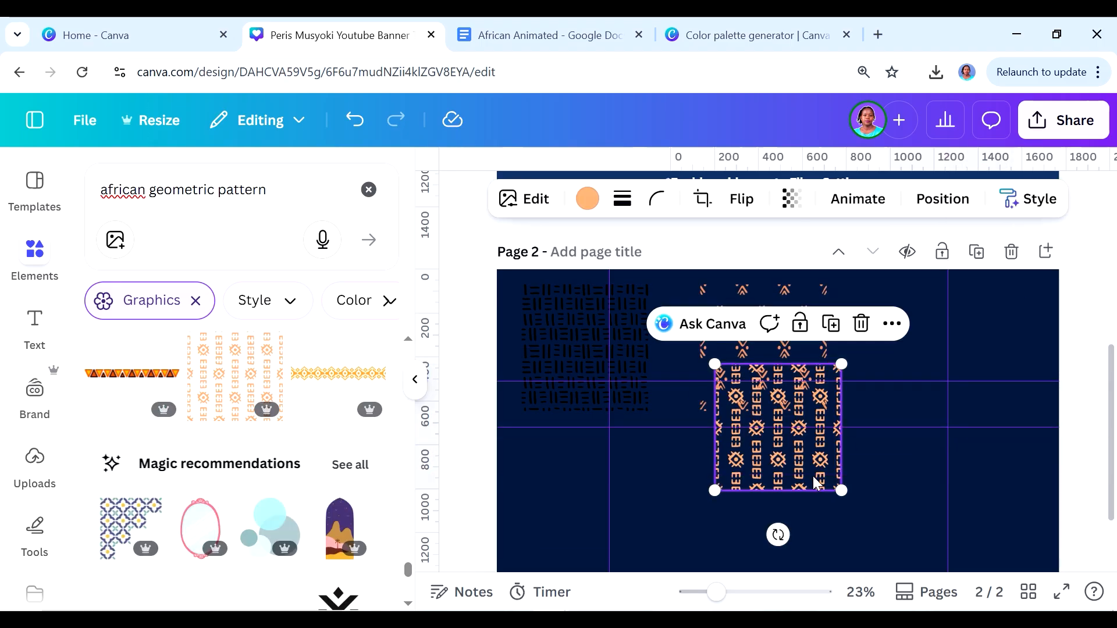
left_click_drag(814, 428, 813, 476)
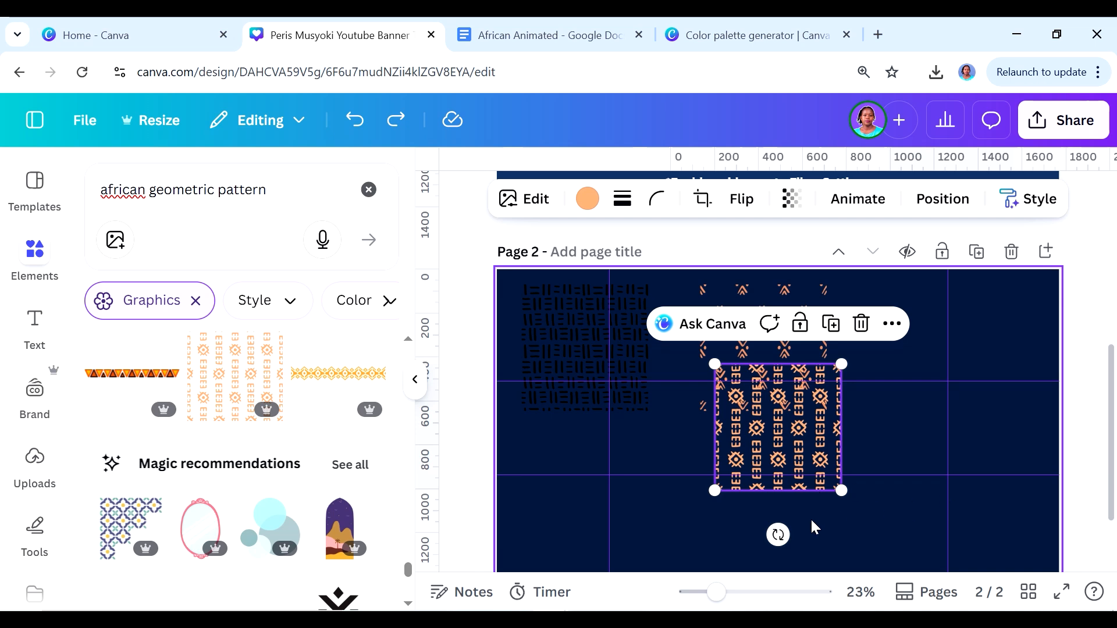
left_click_drag(762, 429, 930, 333)
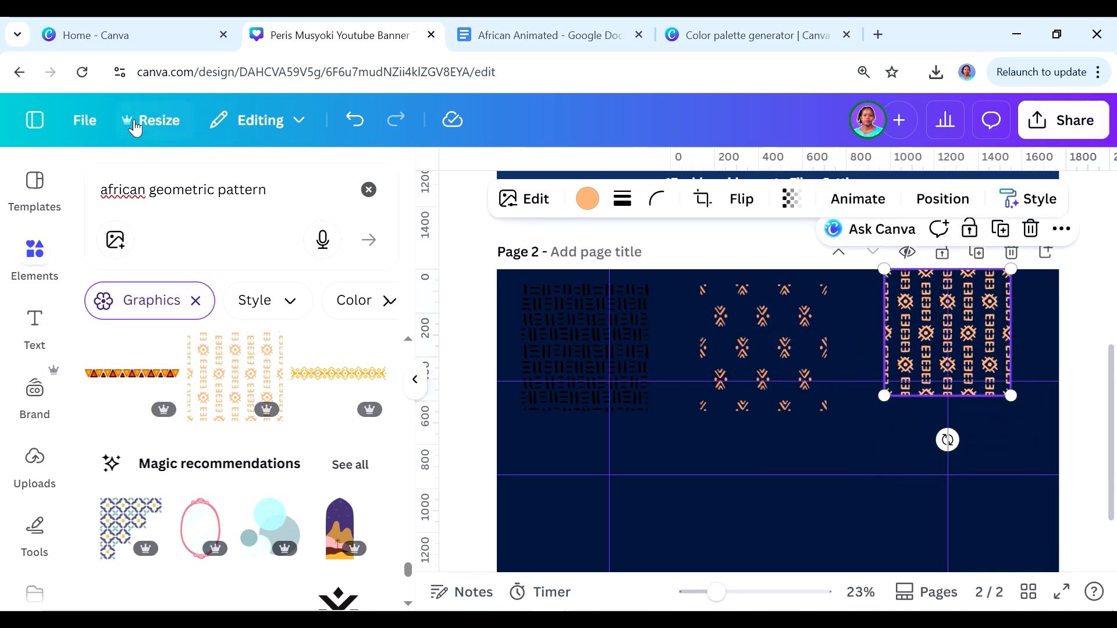
Step: Examine the rulers and guides settings, and compare the YouTube Banner Guide page's viewing areas with page 2
left_click(85, 122)
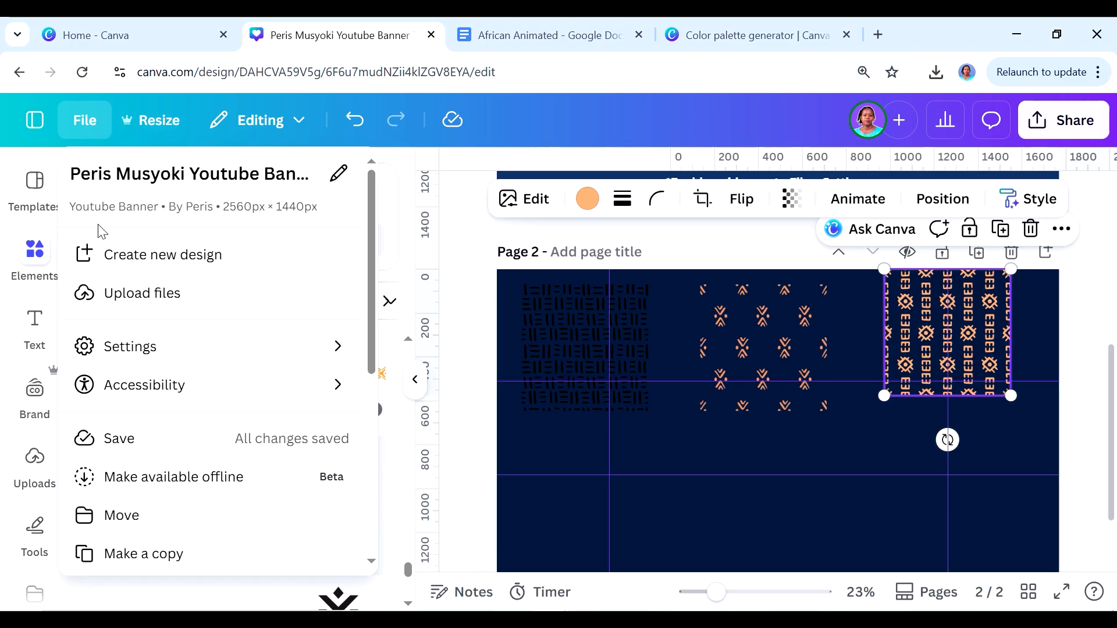
mouse_move(192, 361)
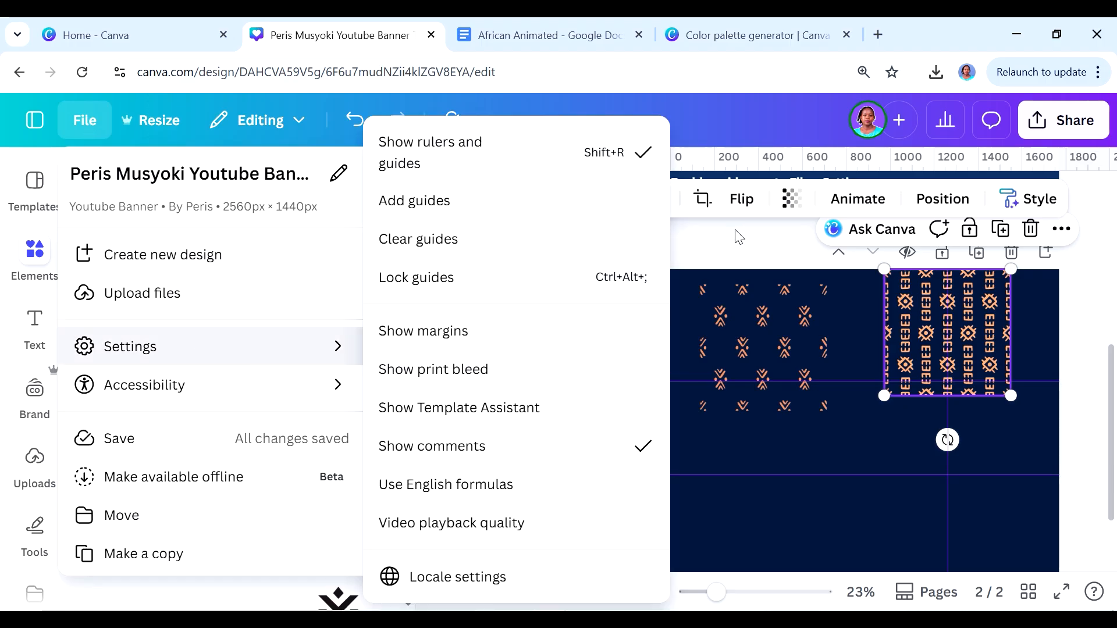
left_click(747, 256)
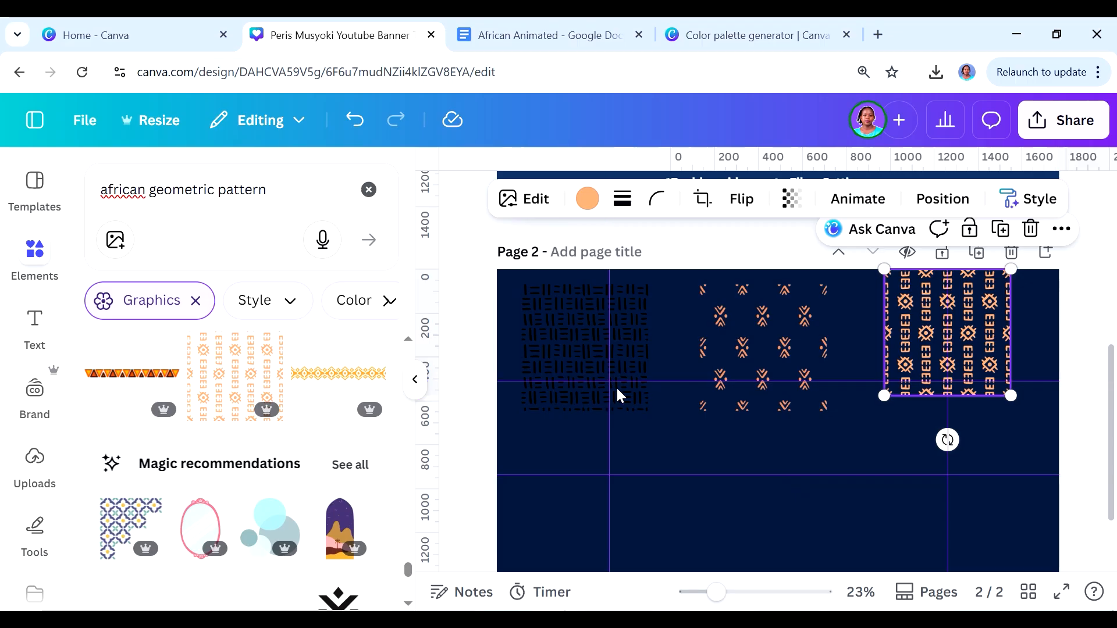
scroll(683, 395, "up", 6)
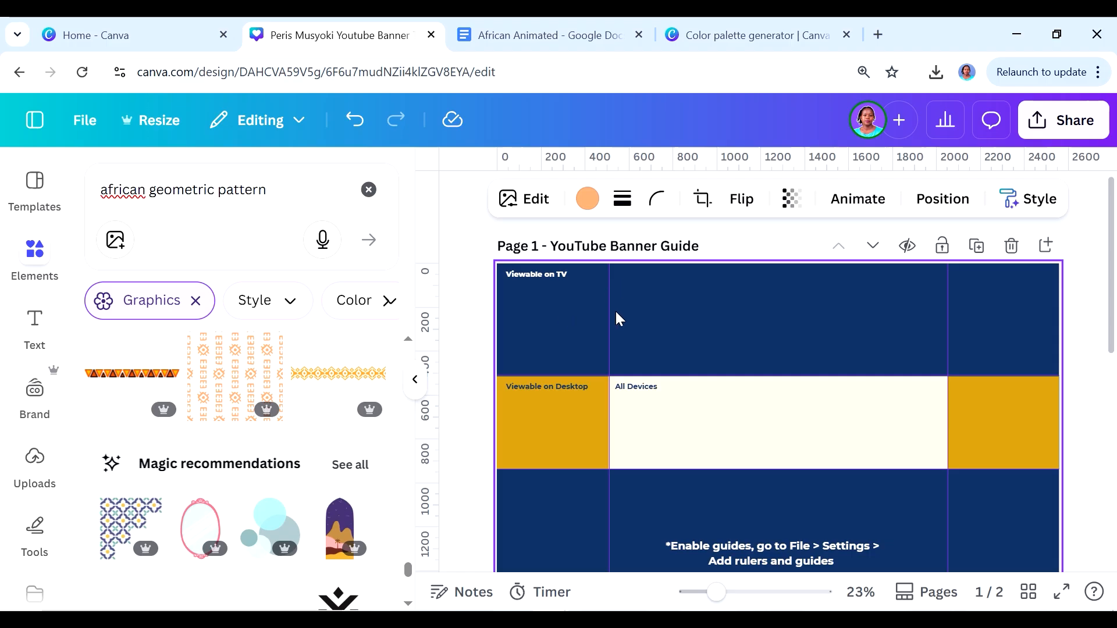
scroll(724, 413, "down", 5)
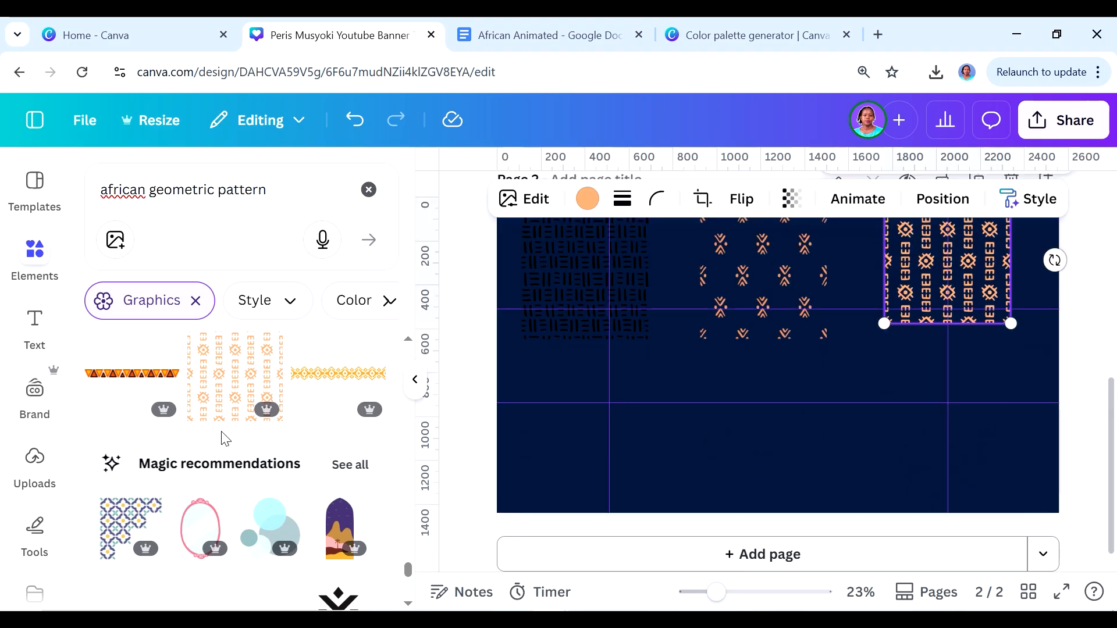
Step: Add the black circle-and-zigzag African pattern graphic to page 2 and delete the three trial patterns
scroll(226, 442, "up", 5)
left_click_drag(235, 475, 712, 449)
left_click(591, 294)
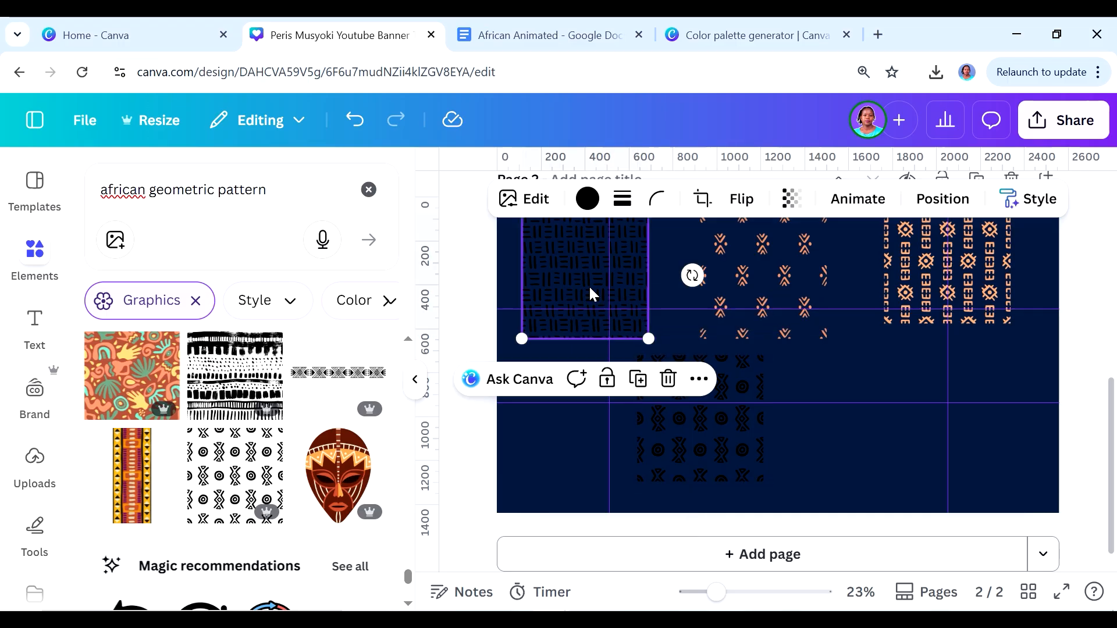
key("Delete")
left_click(765, 256)
key("Delete")
left_click(983, 291)
key("Delete")
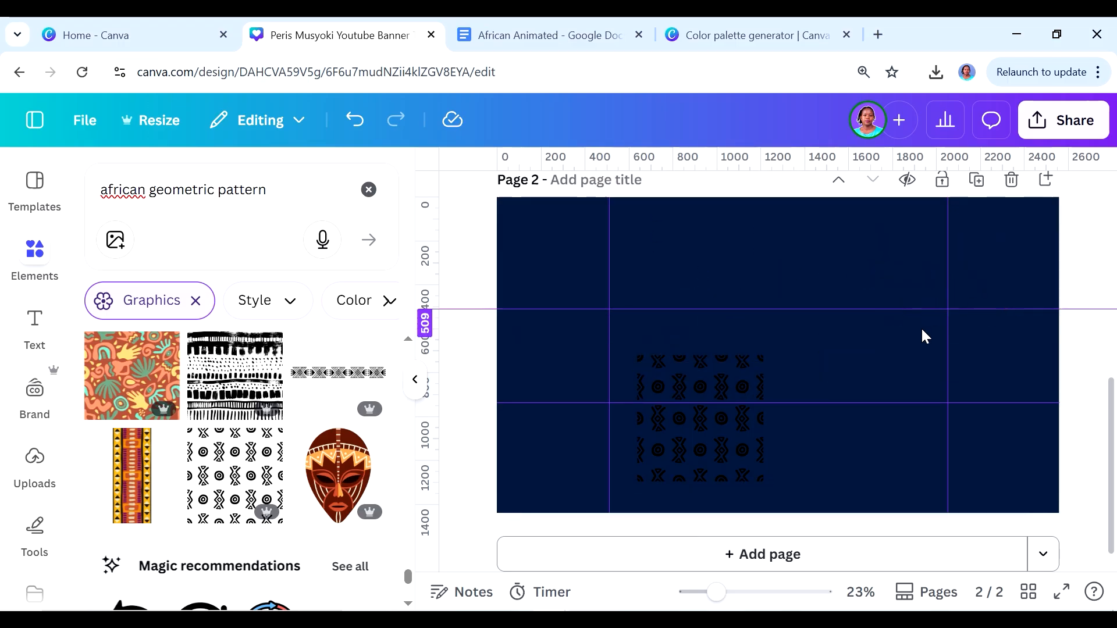
Step: Recolor the circle-and-zigzag pattern with the cream (#faf3e0) from the African Animated brand palette
left_click(713, 429)
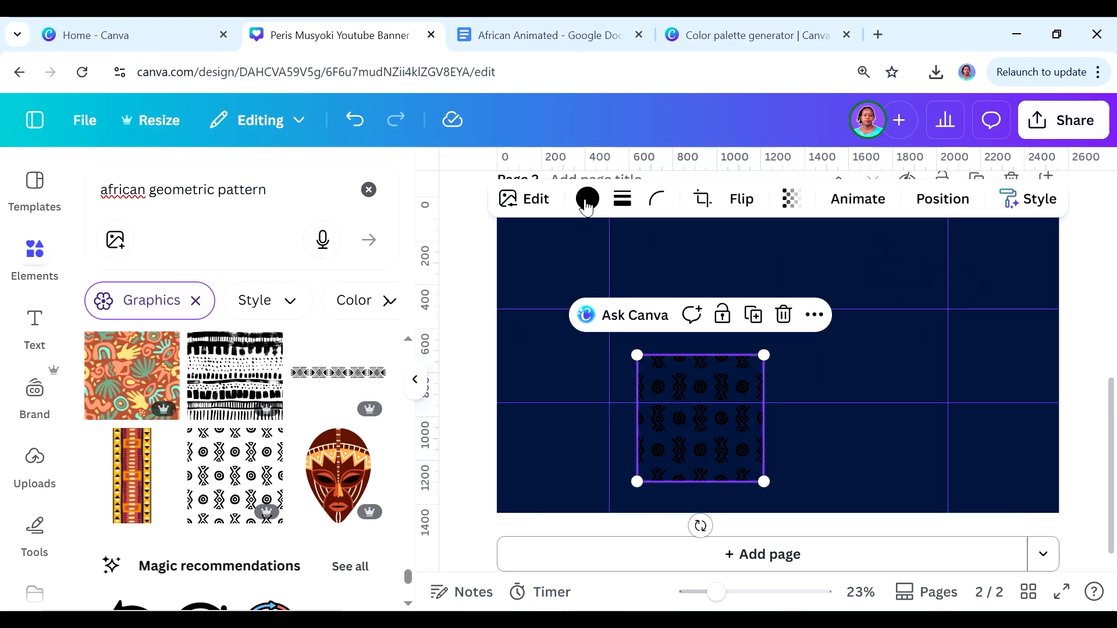
left_click(587, 200)
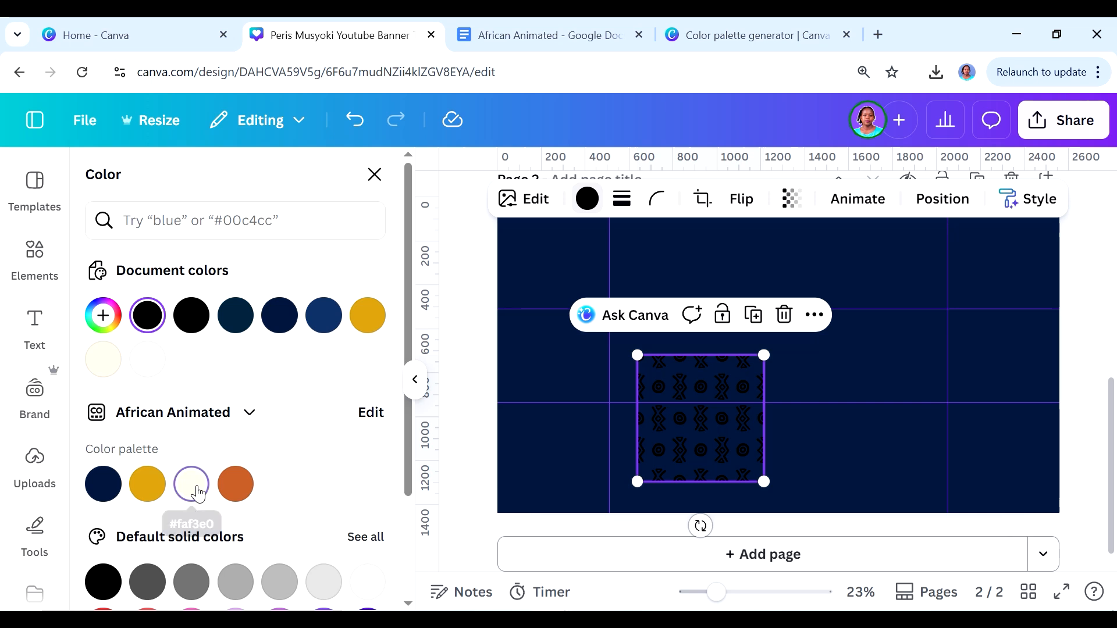
left_click(195, 492)
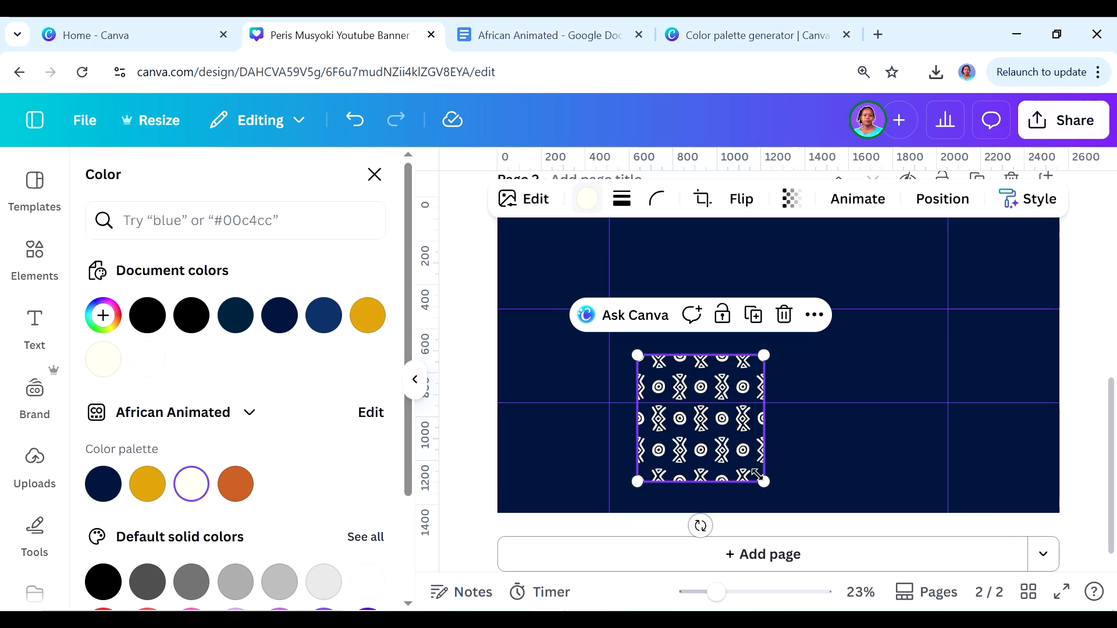
Step: Enlarge and reposition the cream pattern until it covers the whole of page 2
left_click_drag(764, 481, 1023, 583)
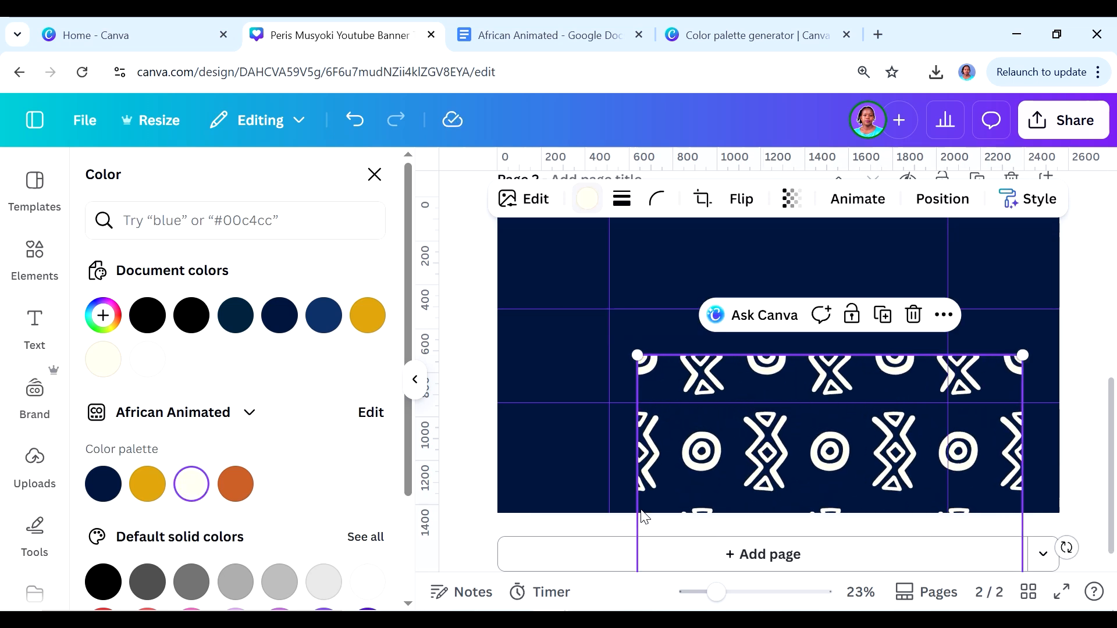
left_click_drag(768, 475, 618, 330)
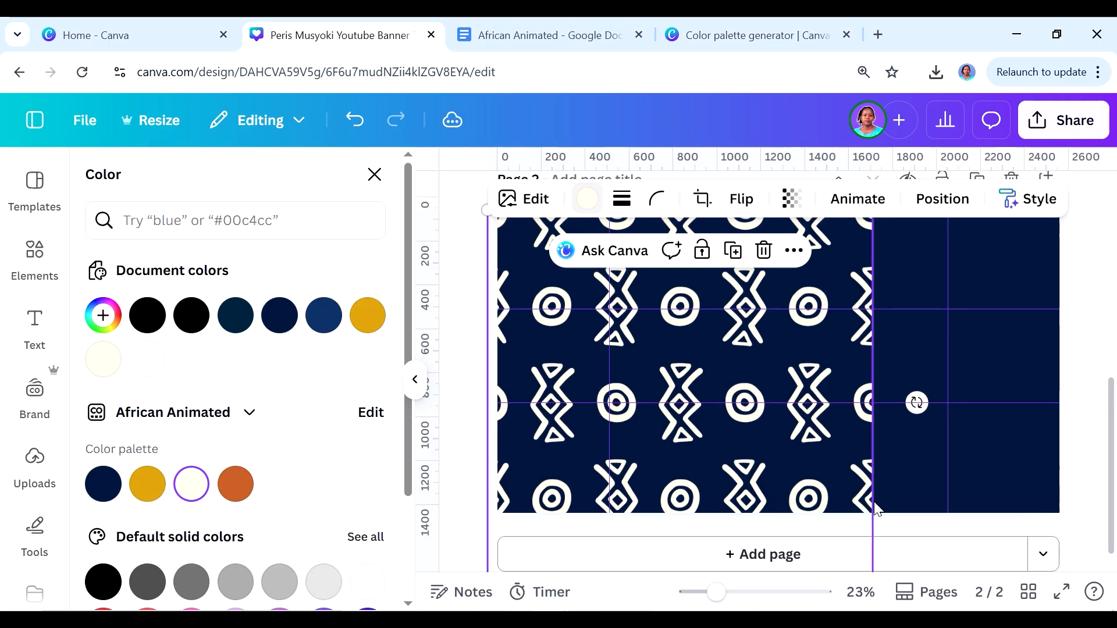
left_click_drag(835, 365, 859, 485)
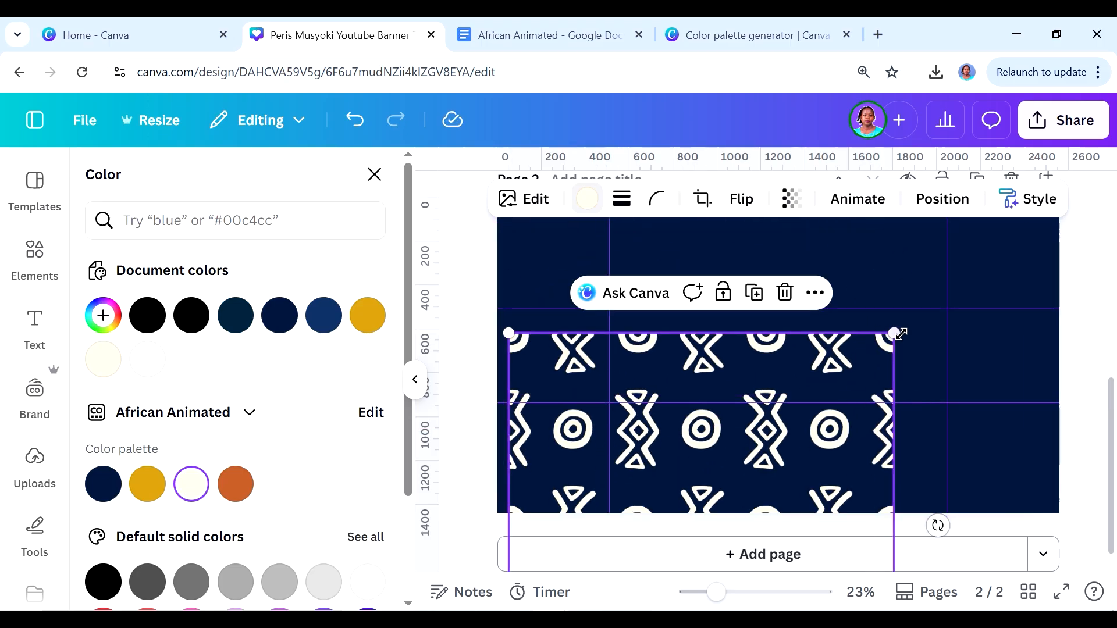
left_click_drag(937, 285, 1018, 203)
left_click_drag(801, 368, 770, 332)
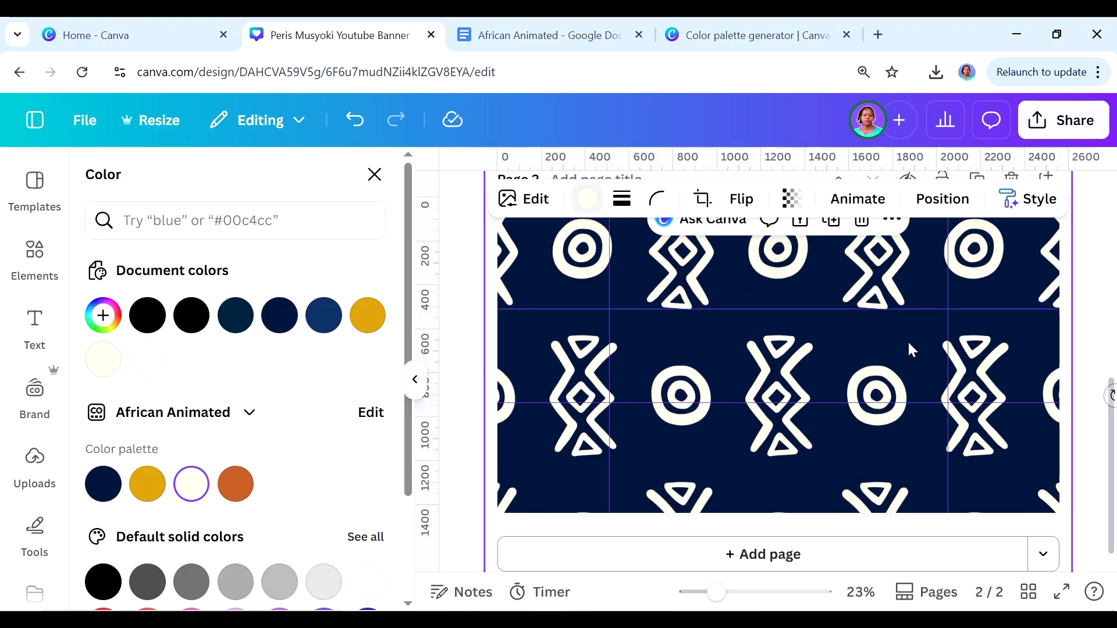
left_click(1089, 466)
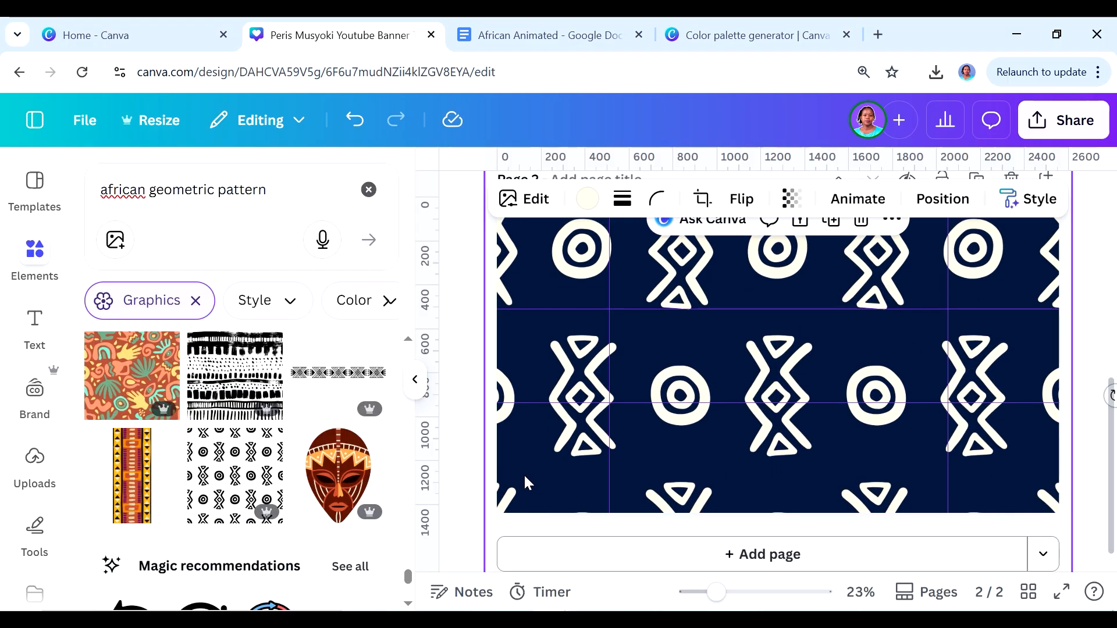
left_click(472, 533)
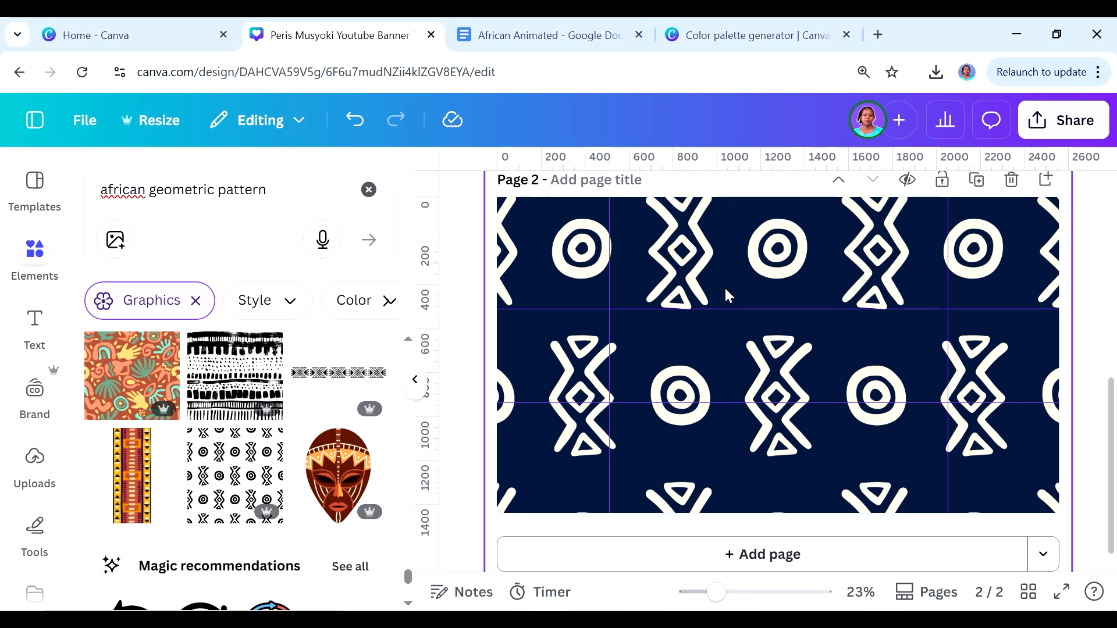
Step: Set the transparency of page 2's background pattern to 5
left_click(661, 268)
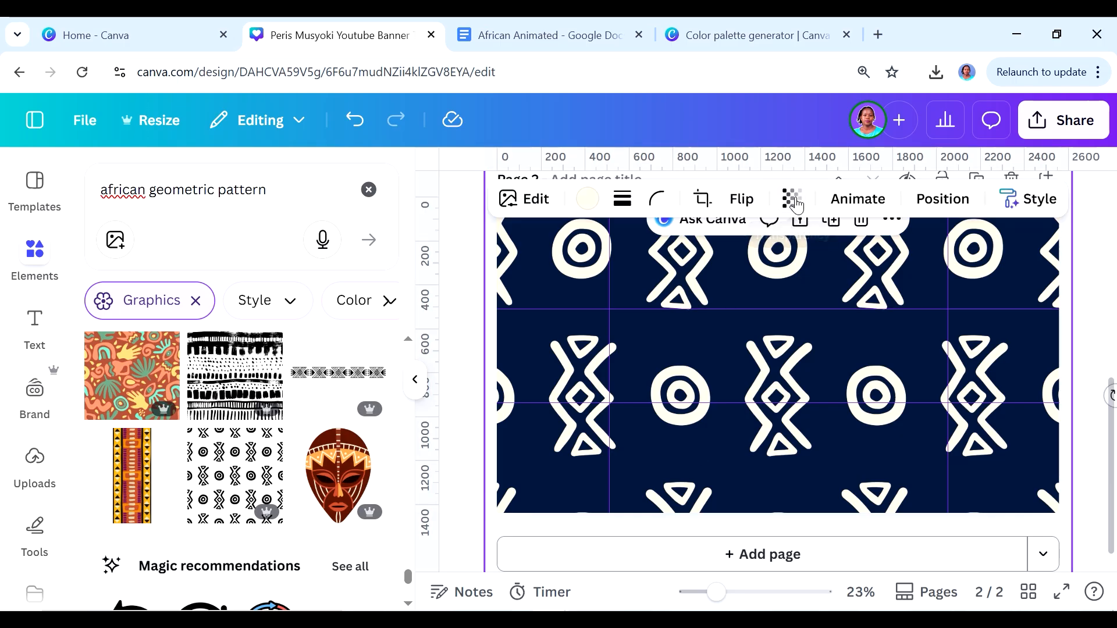
left_click(796, 205)
left_click_drag(806, 278, 700, 281)
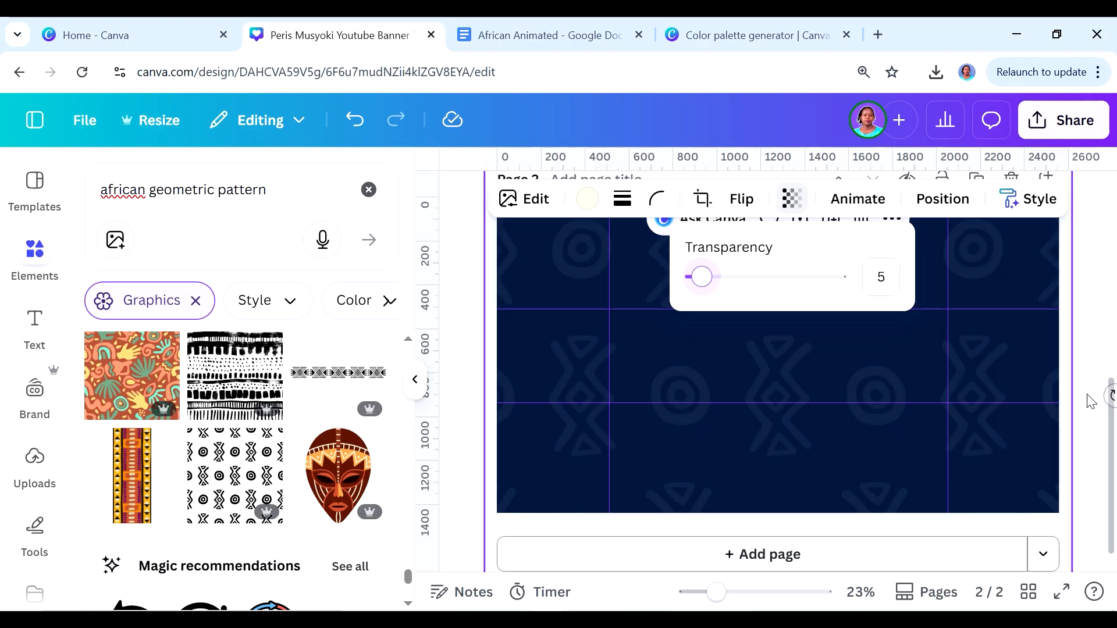
left_click(1078, 407)
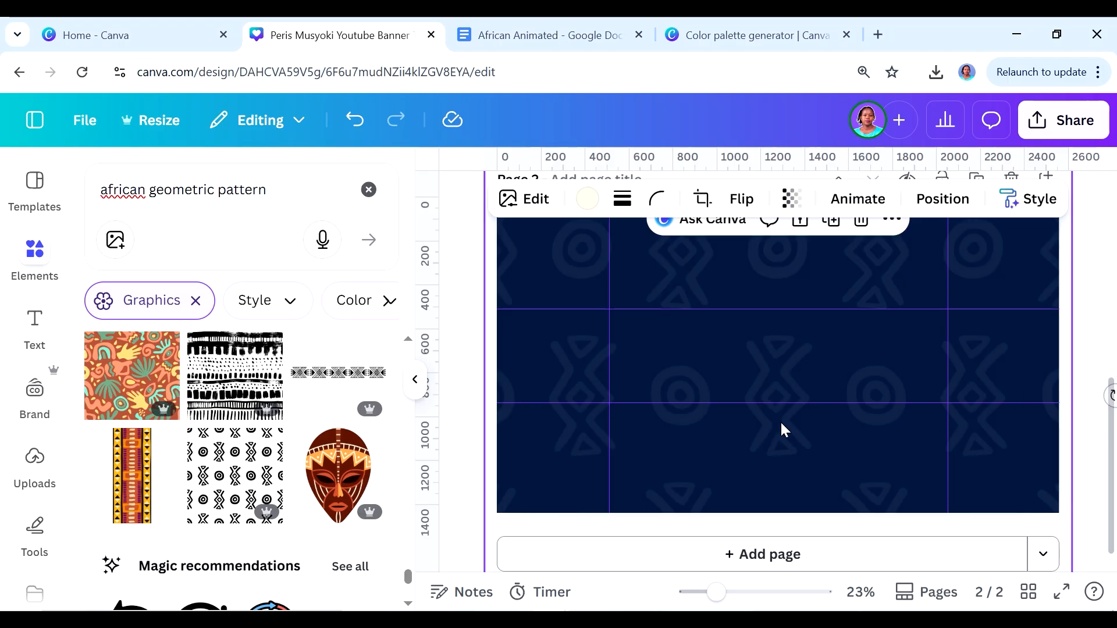
Step: Add the heading text AFRICAN ANIMATED to page 2 and shrink it to fit inside the central guide area
key("t")
left_click_drag(815, 359, 1099, 509)
left_click_drag(952, 441, 819, 423)
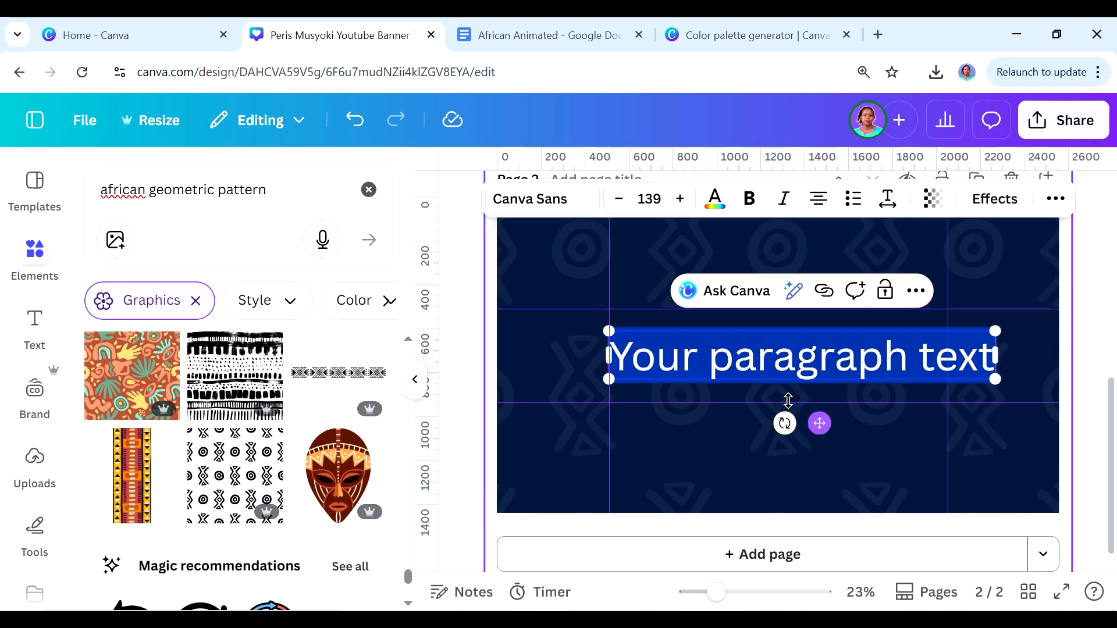
type("a")
key("BackSpace")
type("AFRICAN ANIMATED")
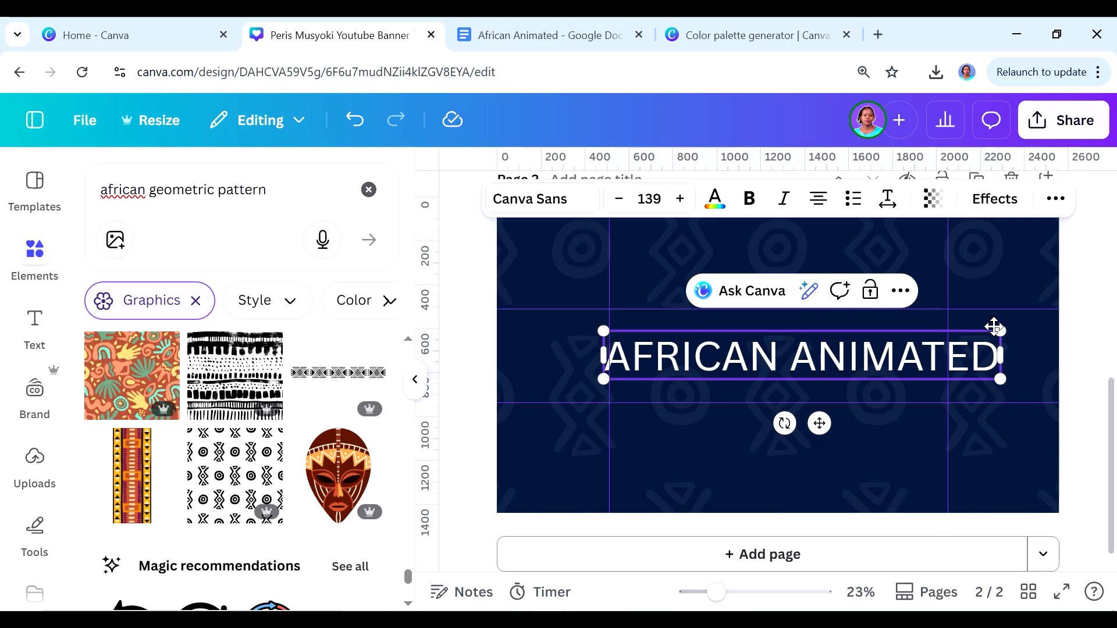
left_click_drag(1000, 330, 857, 348)
left_click_drag(745, 424, 786, 399)
Step: Change the heading's font to bold Montserrat, resize it to about 97.4 and center it in the guide area
left_click(492, 199)
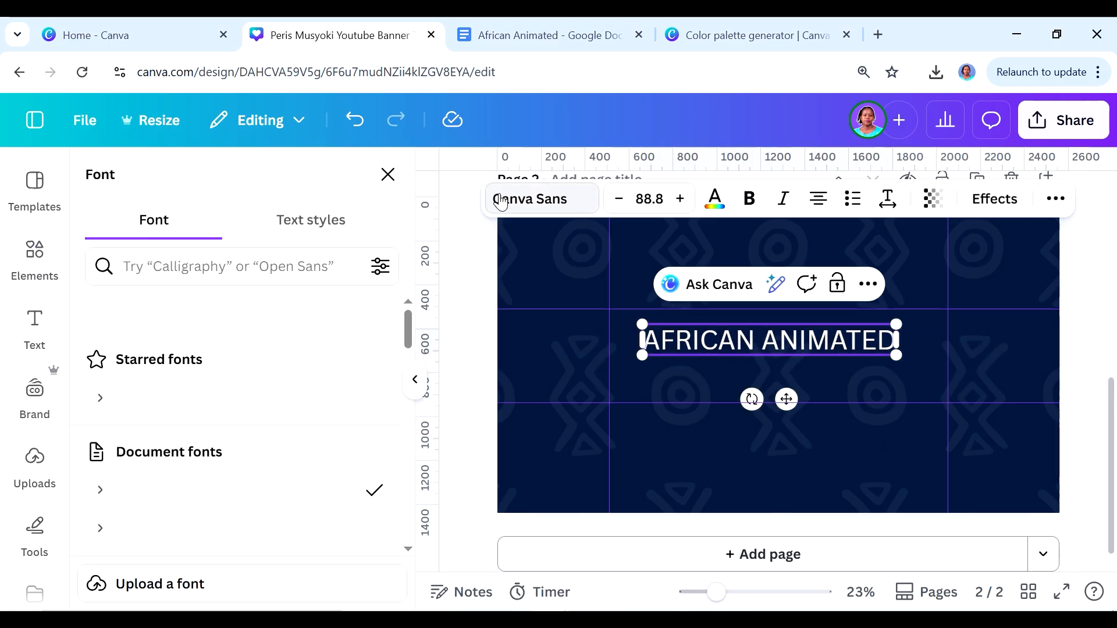
scroll(233, 500, "down", 5)
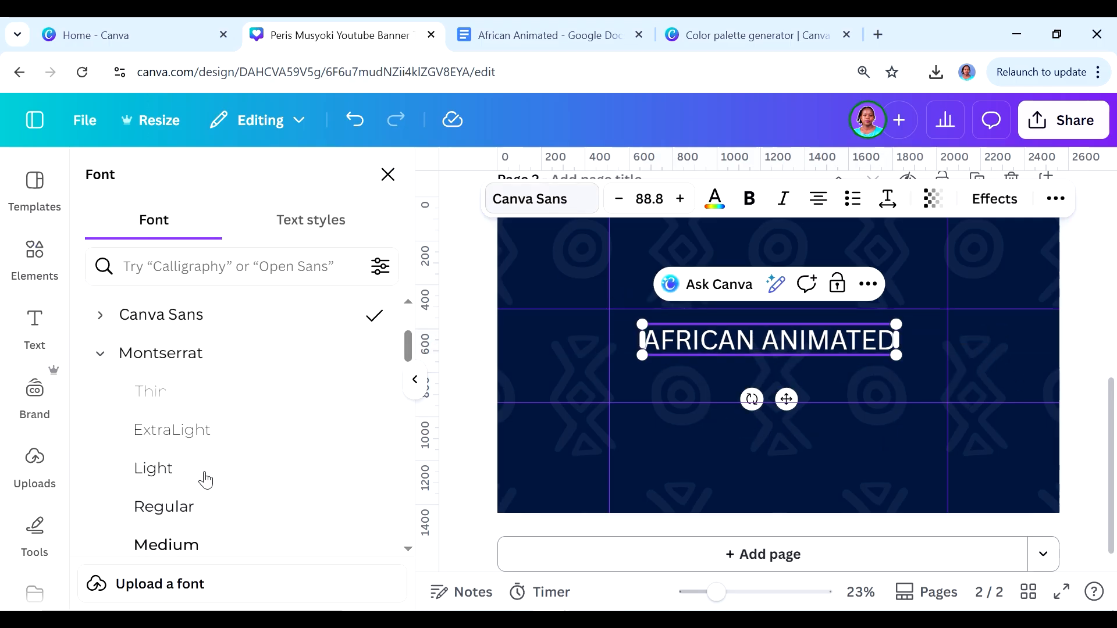
left_click(227, 487)
left_click_drag(911, 356, 961, 362)
left_click_drag(810, 408, 794, 428)
left_click_drag(946, 359, 925, 362)
Step: Color the heading with the gold from the African Animated brand palette and move it slightly lower
double_click(822, 372)
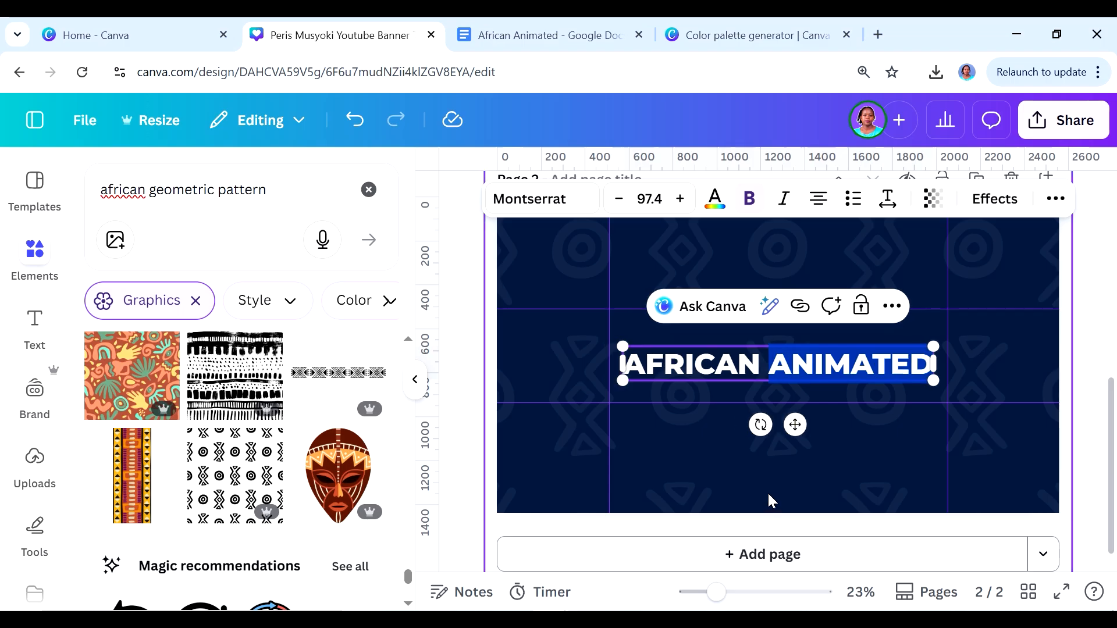
key("Escape")
left_click(715, 198)
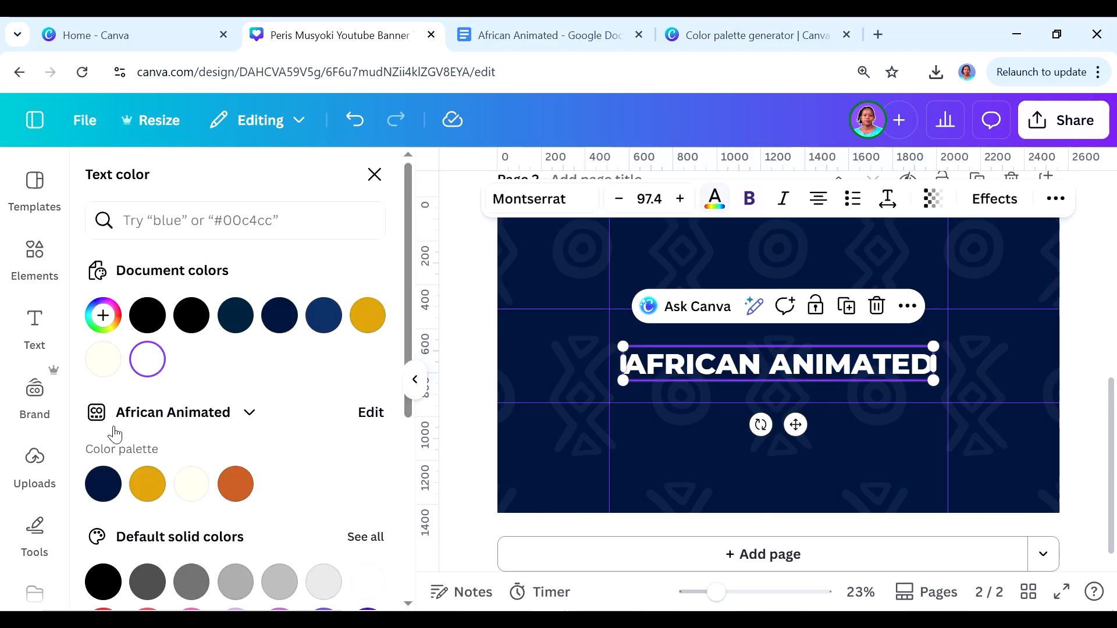
left_click(147, 483)
left_click(873, 420)
left_click_drag(804, 365, 800, 372)
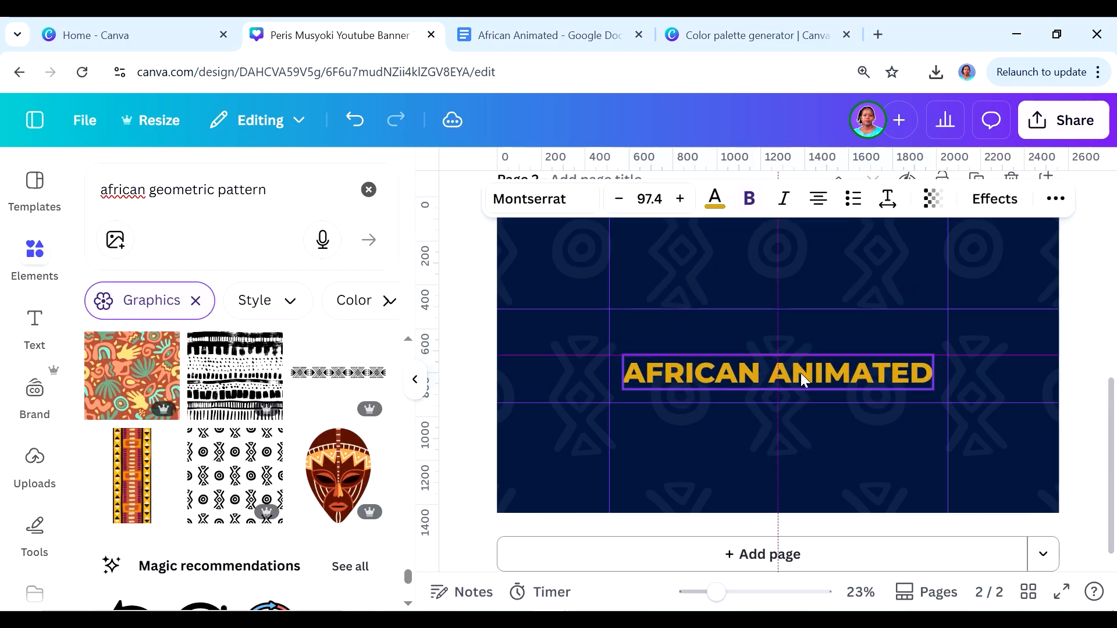
Step: Search the graphics for baobab tree, add the black bare-branched baobab and recolor it with the brand gold
left_click_drag(268, 190, 83, 208)
type("bao")
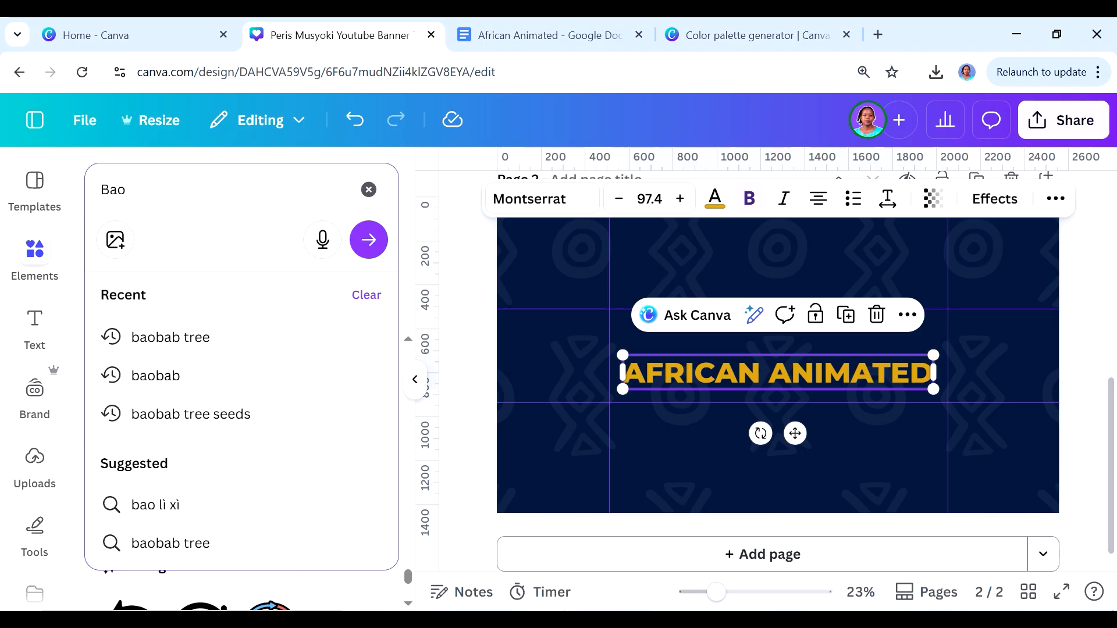
left_click(169, 335)
left_click(232, 457)
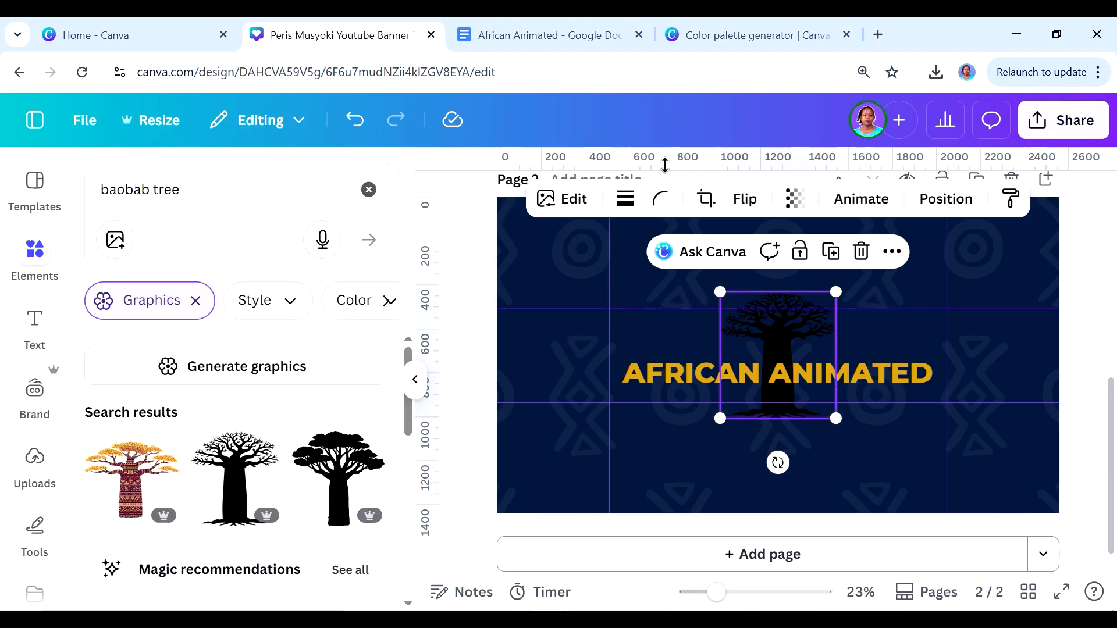
left_click(587, 199)
left_click(149, 488)
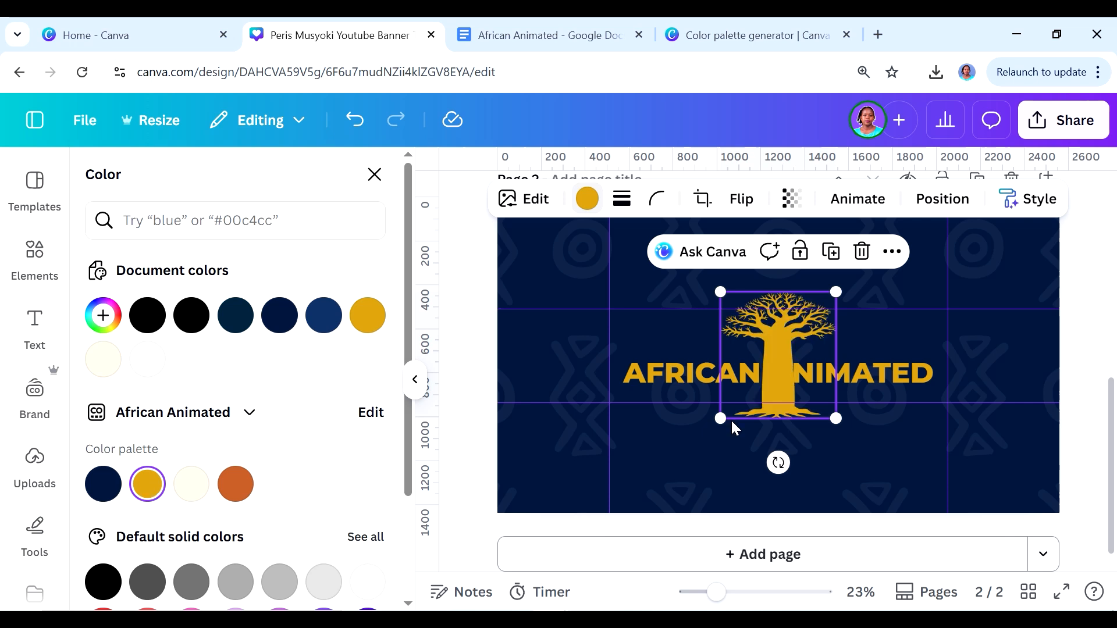
Step: Shrink the baobab tree and center it just above the heading, within the central guide area
left_click_drag(721, 418, 782, 345)
left_click_drag(793, 300, 791, 317)
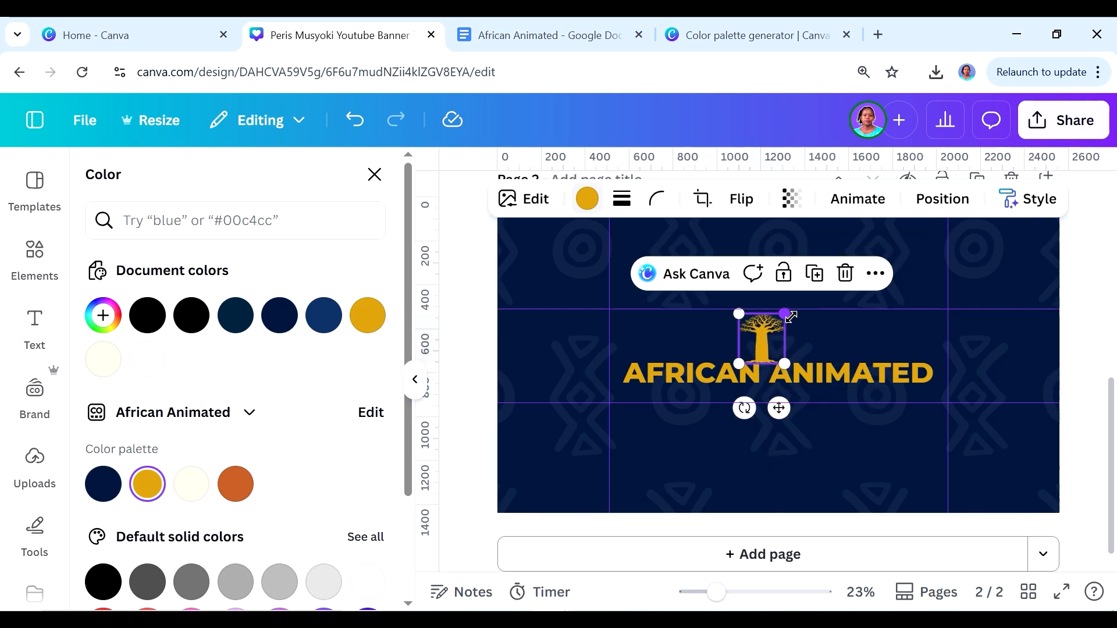
left_click_drag(709, 594, 754, 593)
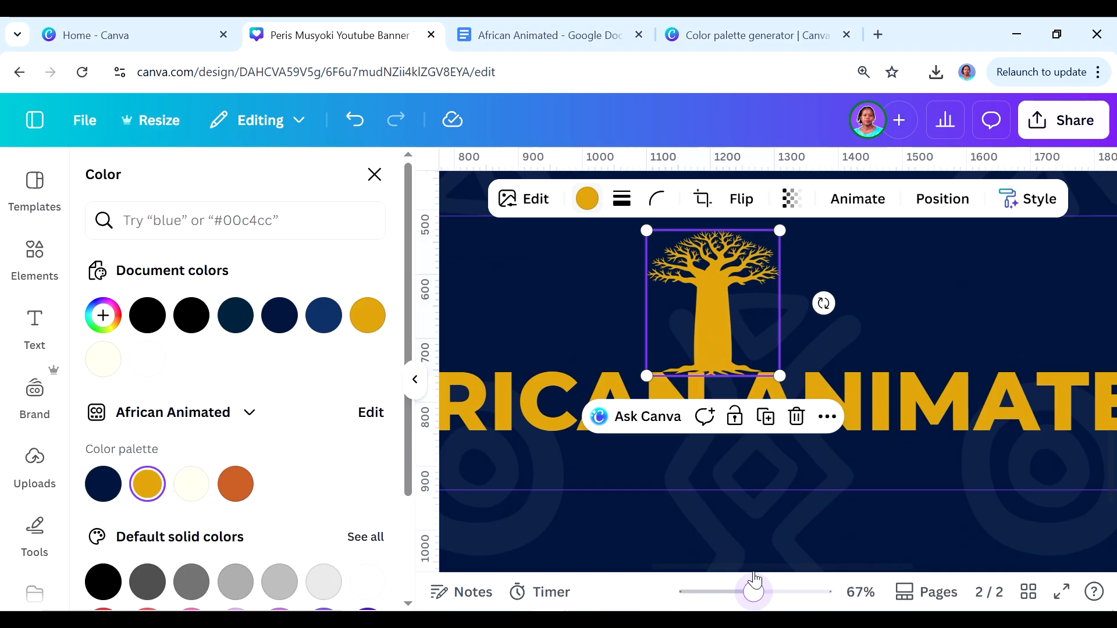
scroll(856, 291, "up", 3)
left_click_drag(713, 469, 714, 459)
scroll(826, 431, "down", 3)
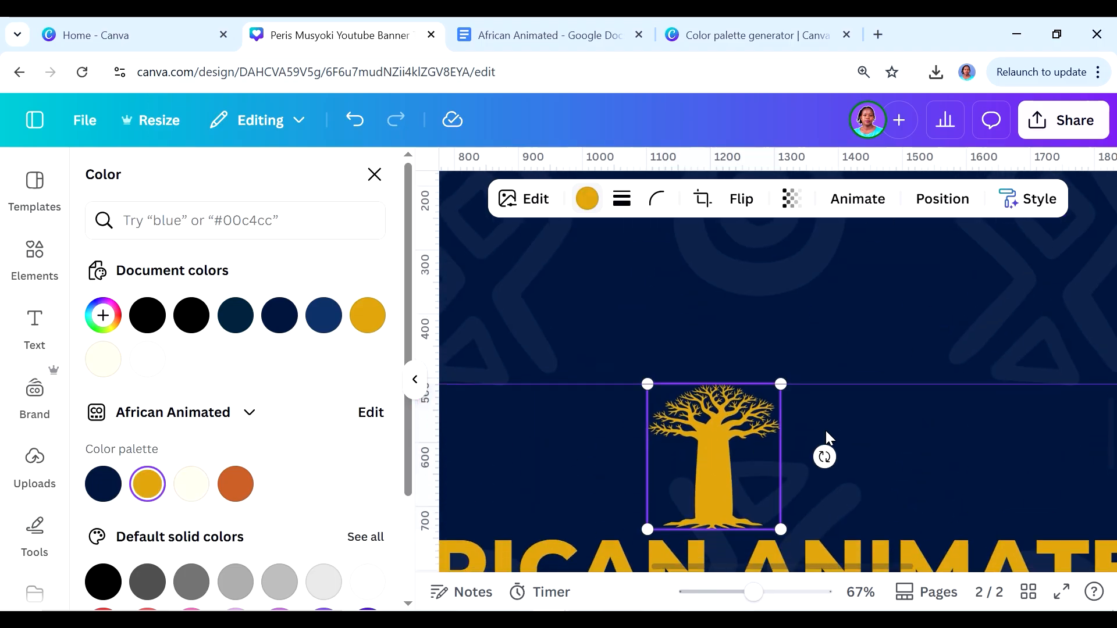
mouse_move(780, 357)
left_mouse_down()
mouse_move(781, 374)
mouse_move(784, 366)
left_mouse_up()
scroll(848, 320, "up", 3)
scroll(716, 406, "down", 3)
mouse_move(740, 602)
left_mouse_down()
mouse_move(744, 594)
mouse_move(726, 593)
left_mouse_up()
Step: Add the tagline EVERY LEGEND DESERVES TO BE SEEN in a small text box beneath the heading
left_click(896, 390)
key("t")
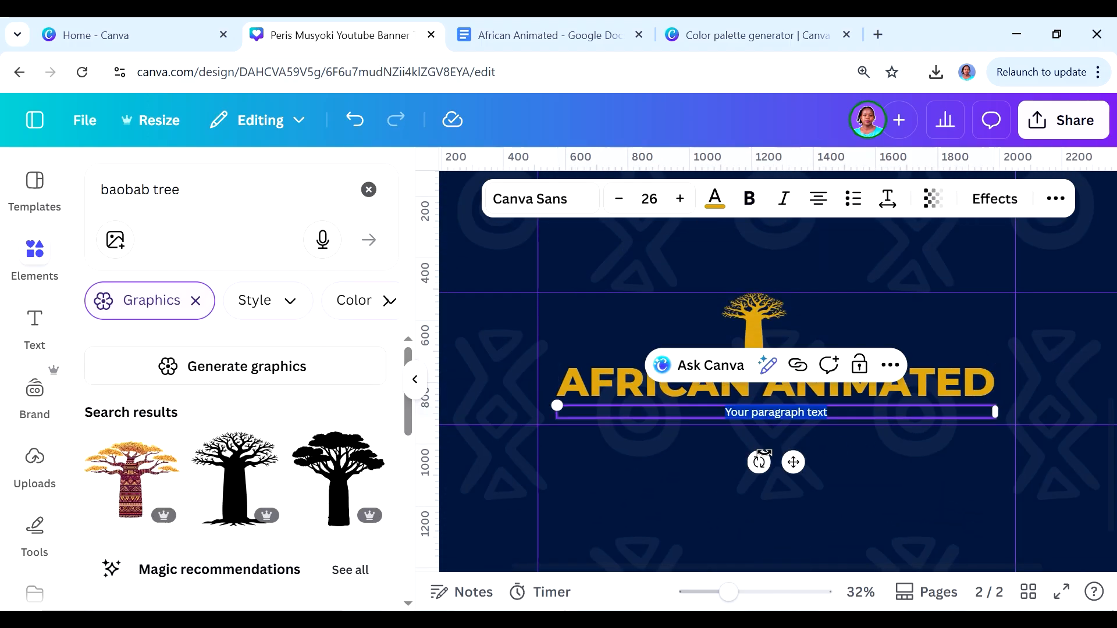
double_click(794, 402)
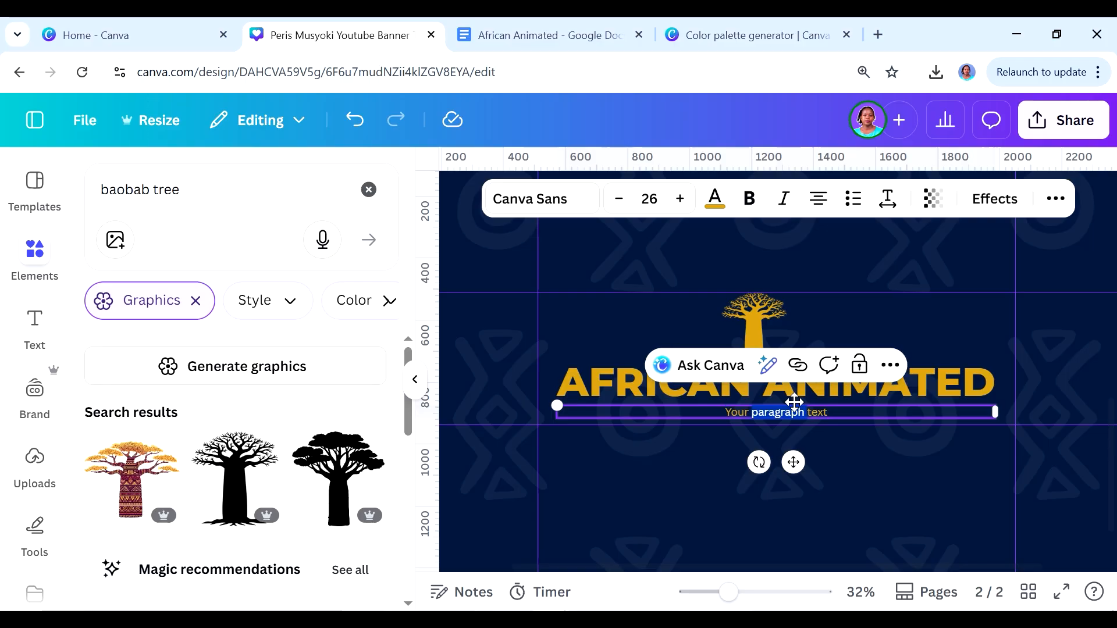
key("ctrl+a")
type("EVERY")
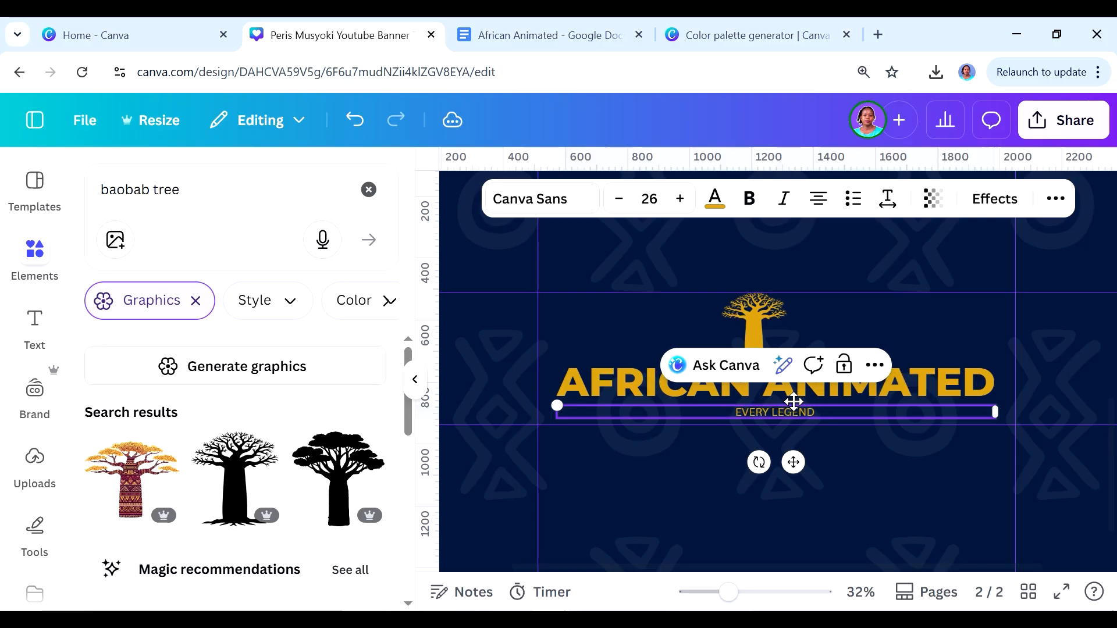
type(" LEGEND DESERVES TO BE SEEN")
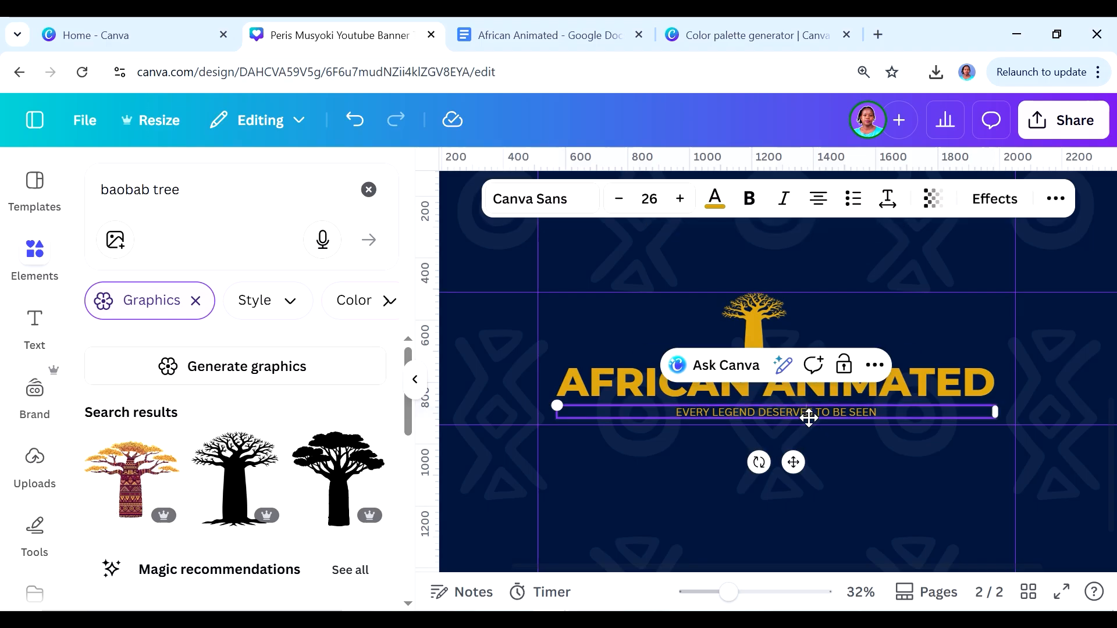
Step: Set the tagline's font to Montserrat Medium
left_click(521, 212)
type("montserrat")
left_click(93, 357)
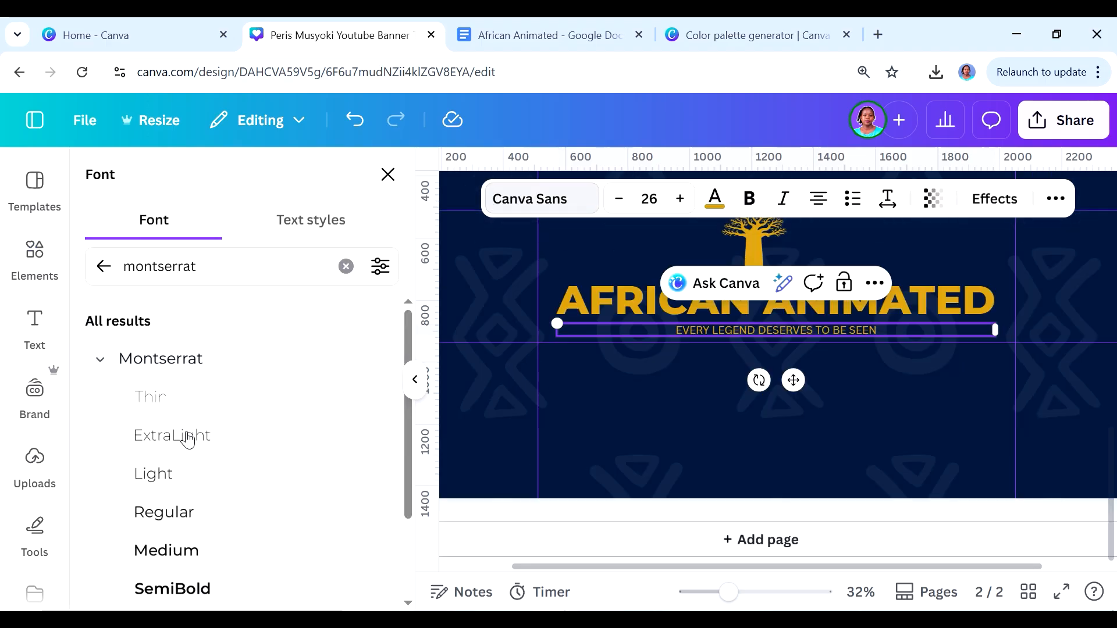
scroll(178, 501, "down", 2)
left_click(184, 437)
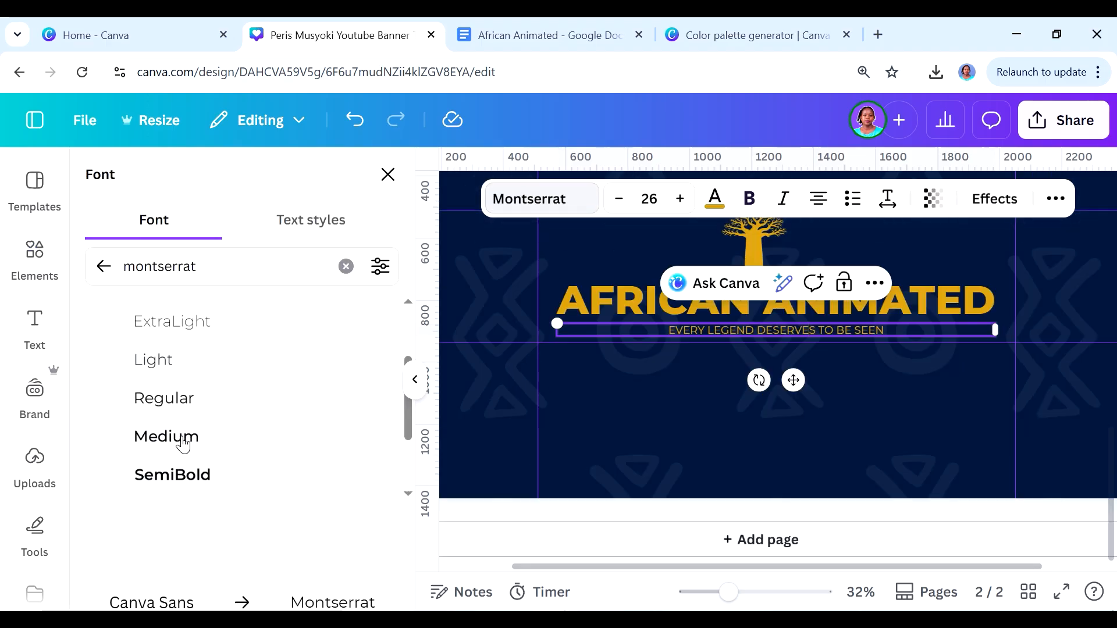
Step: Color the tagline with the cream from the brand palette and move it slightly down from the heading
left_click(638, 211)
left_click(714, 198)
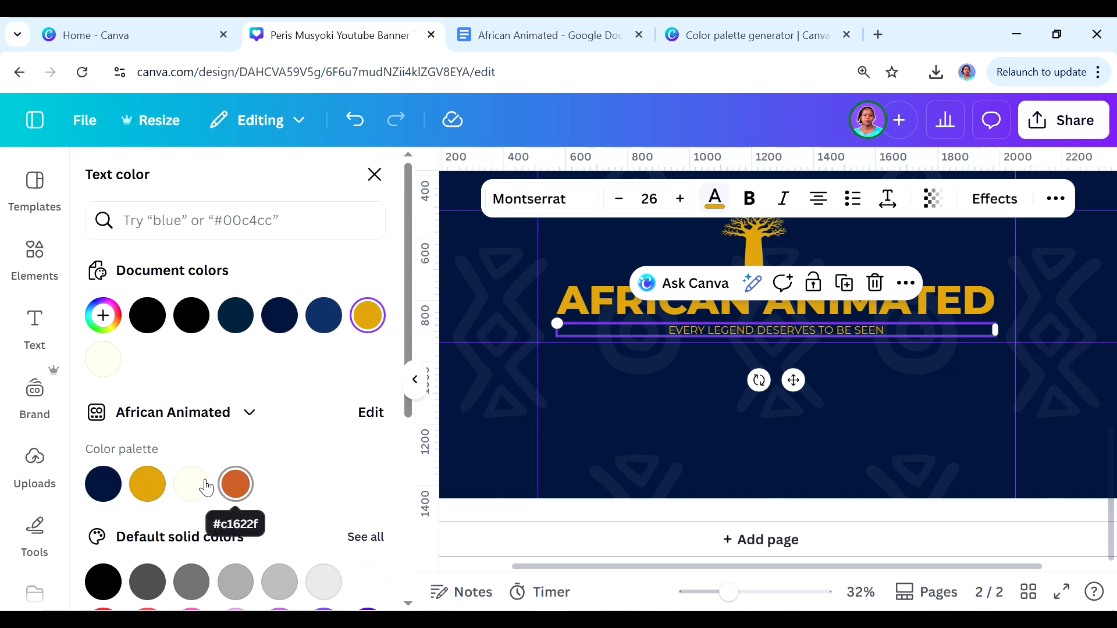
left_click(190, 481)
left_click(770, 419)
left_click_drag(821, 331, 816, 333)
left_click(861, 399)
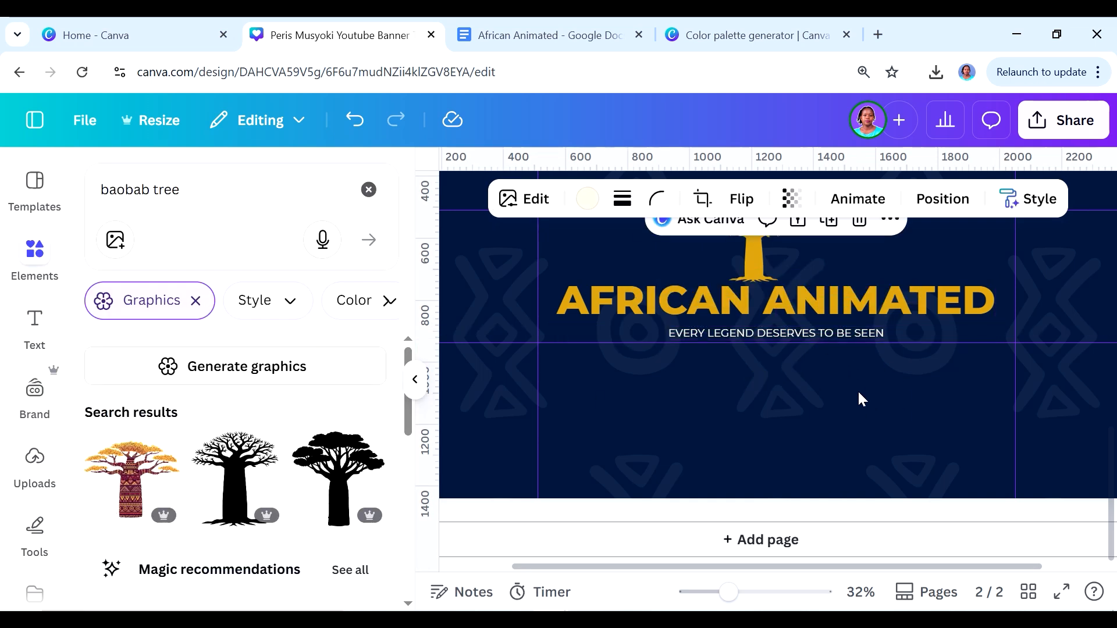
Step: Add a thin line between the heading and the tagline and color it with the brand orange (#c1622f)
left_click(142, 237)
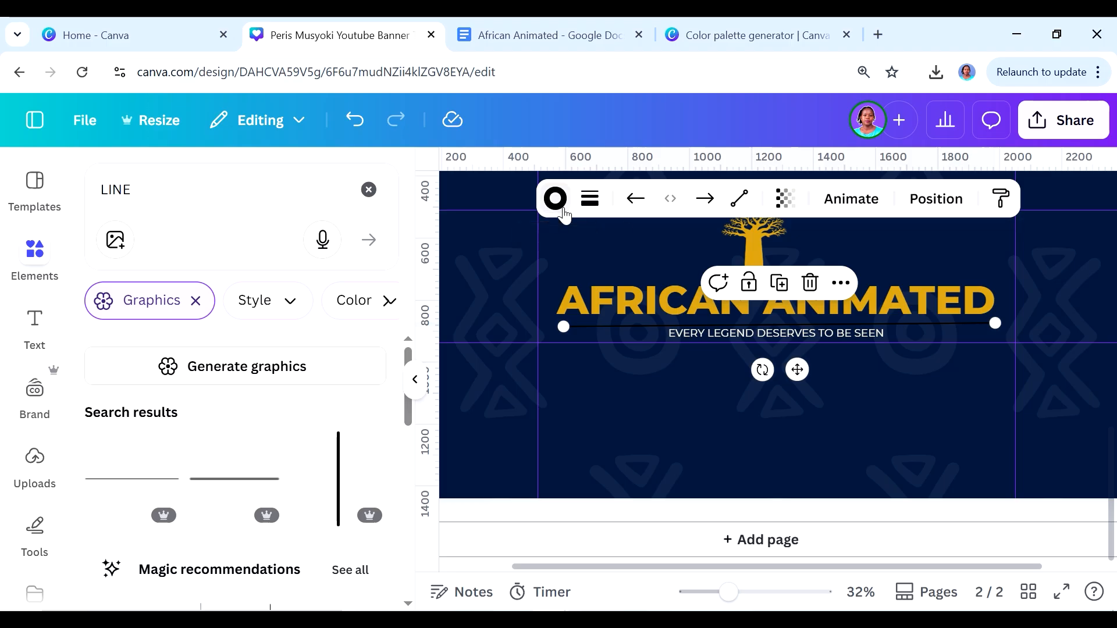
left_click(555, 199)
left_click(235, 481)
double_click(511, 449)
left_click_drag(728, 592, 738, 591)
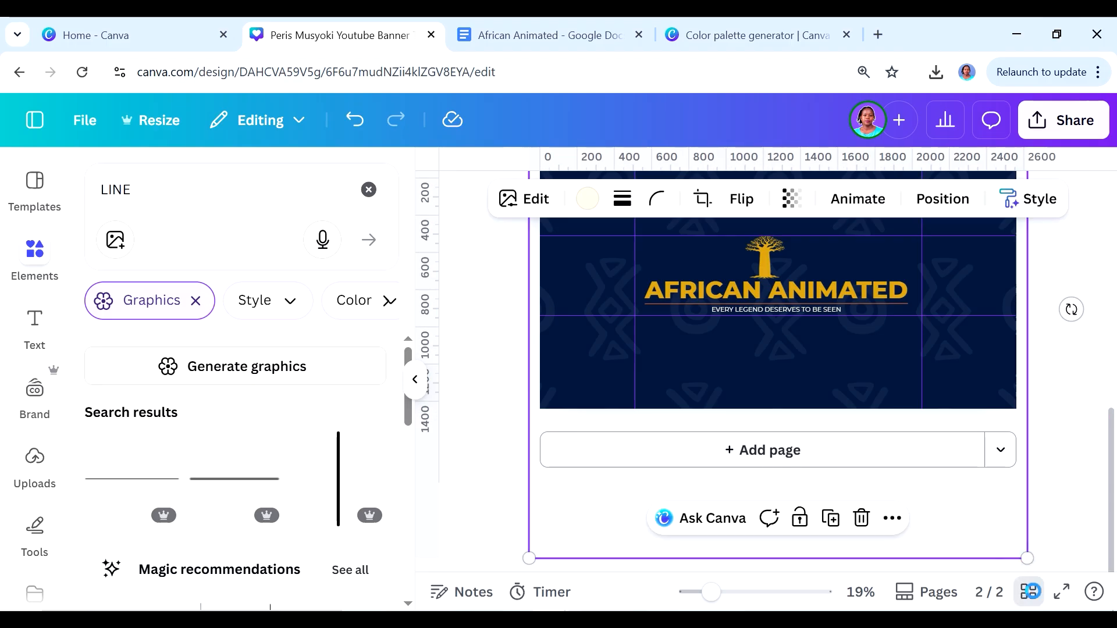
left_click(1042, 387)
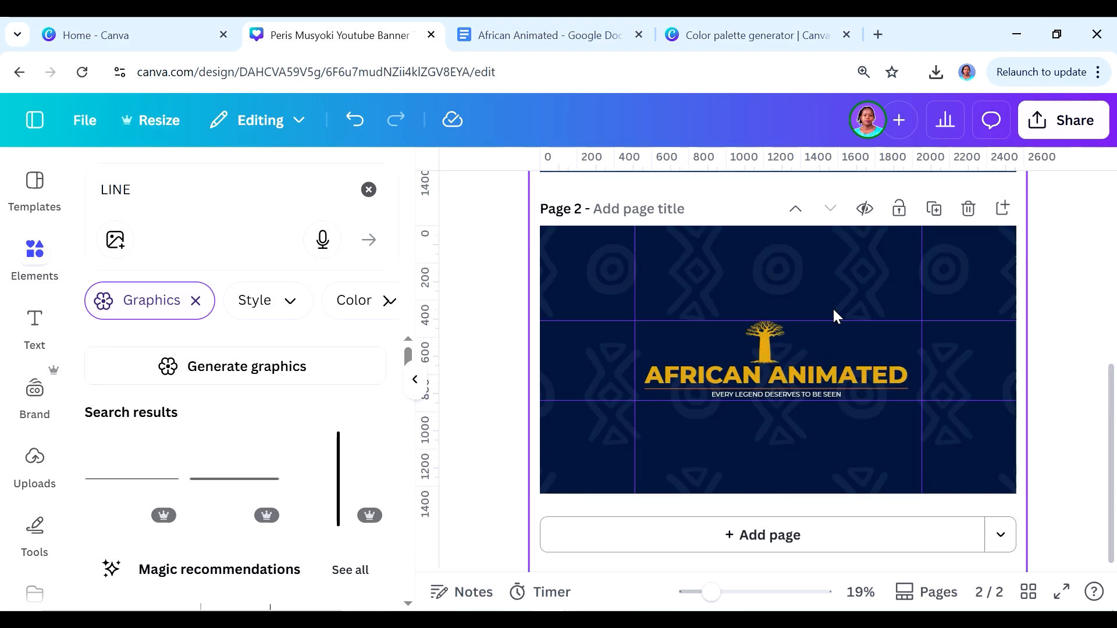
Step: Download only page 2 of the design as a PNG at 2,560 × 1,440 px
left_click(1054, 121)
left_click(765, 508)
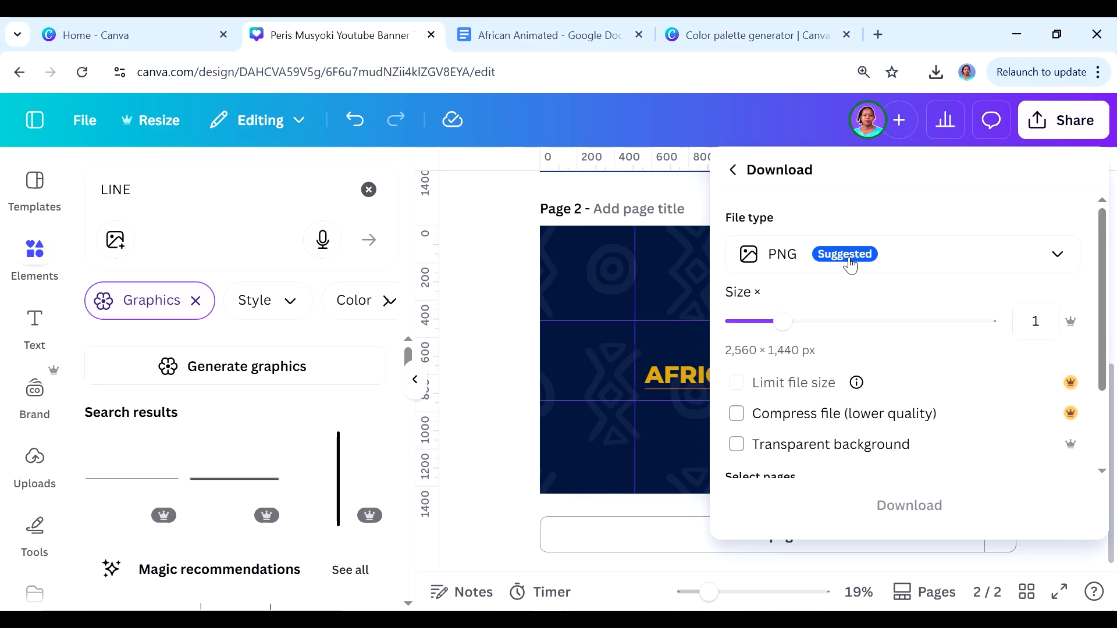
left_click(897, 263)
left_click(898, 263)
scroll(868, 407, "down", 3)
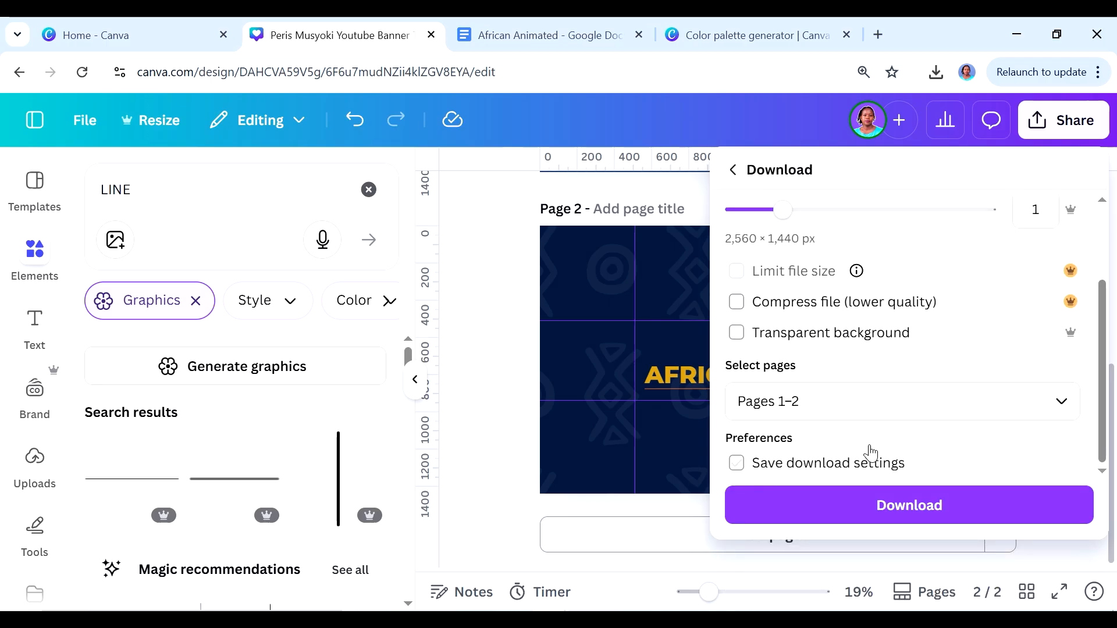
left_click(866, 400)
scroll(807, 165, "down", 1)
left_click(806, 164)
left_click(873, 344)
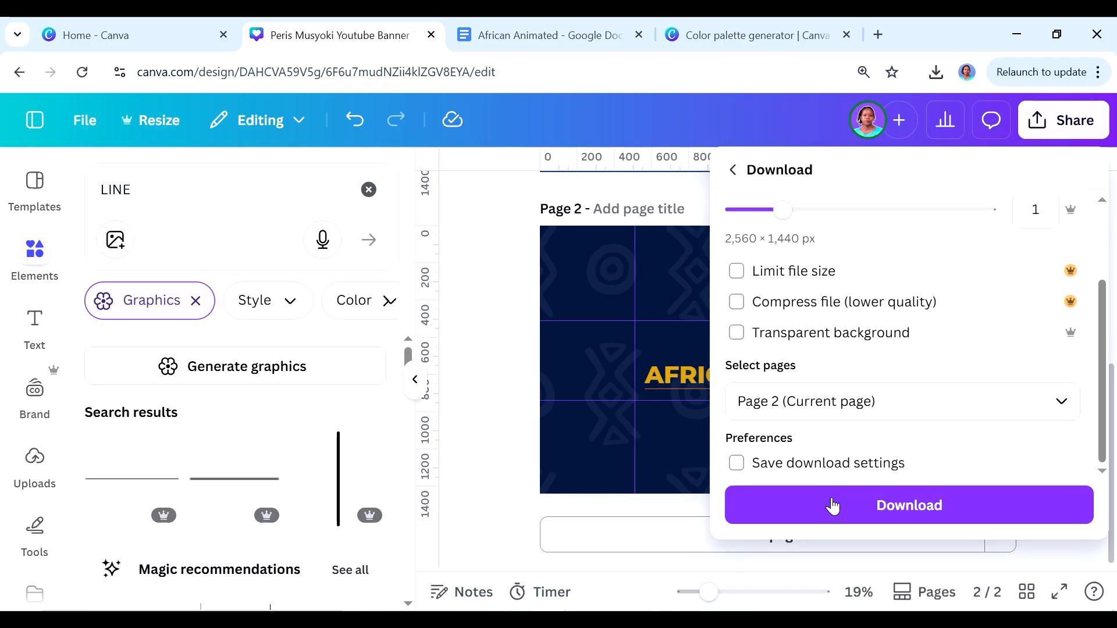
left_click(830, 506)
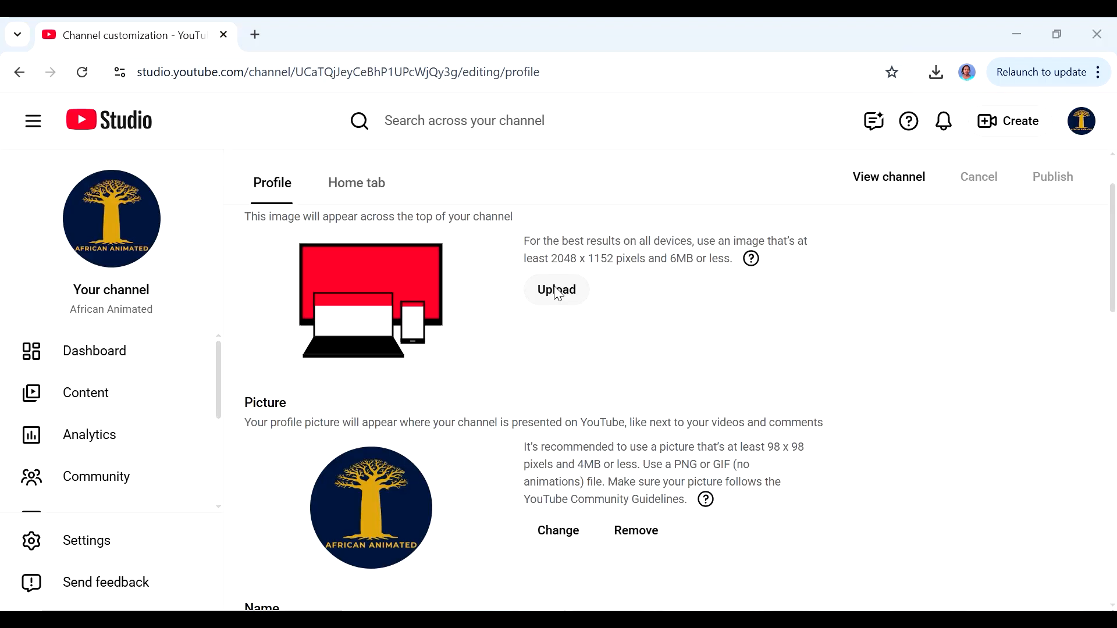
Step: In YouTube Studio, upload the downloaded banner template image (3) as the channel banner and accept its crop
left_click(556, 291)
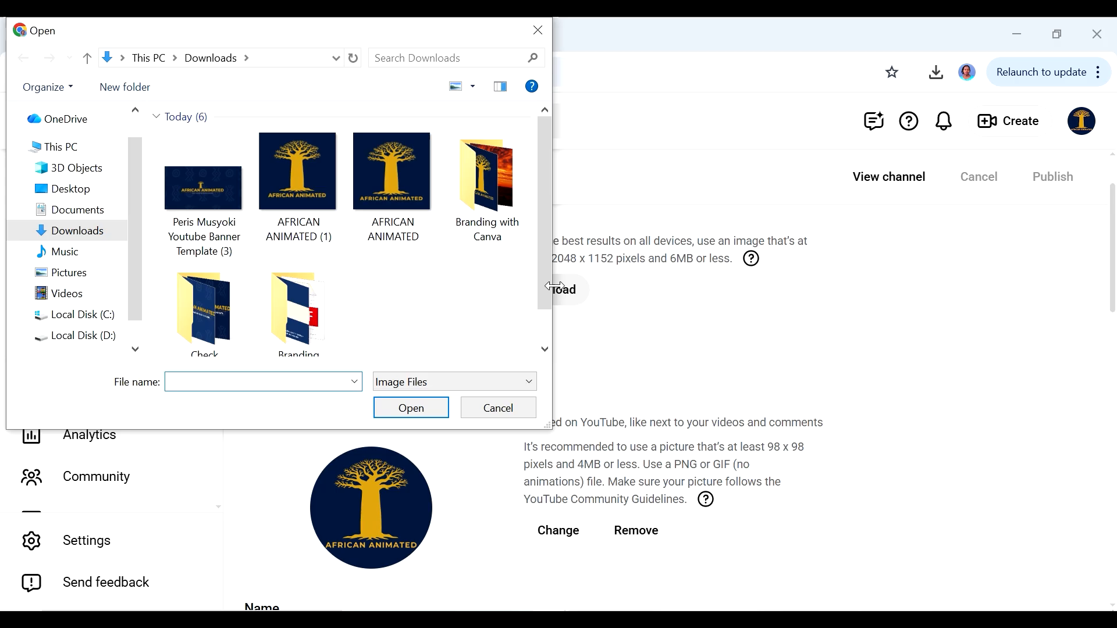
left_click(206, 192)
left_click(411, 408)
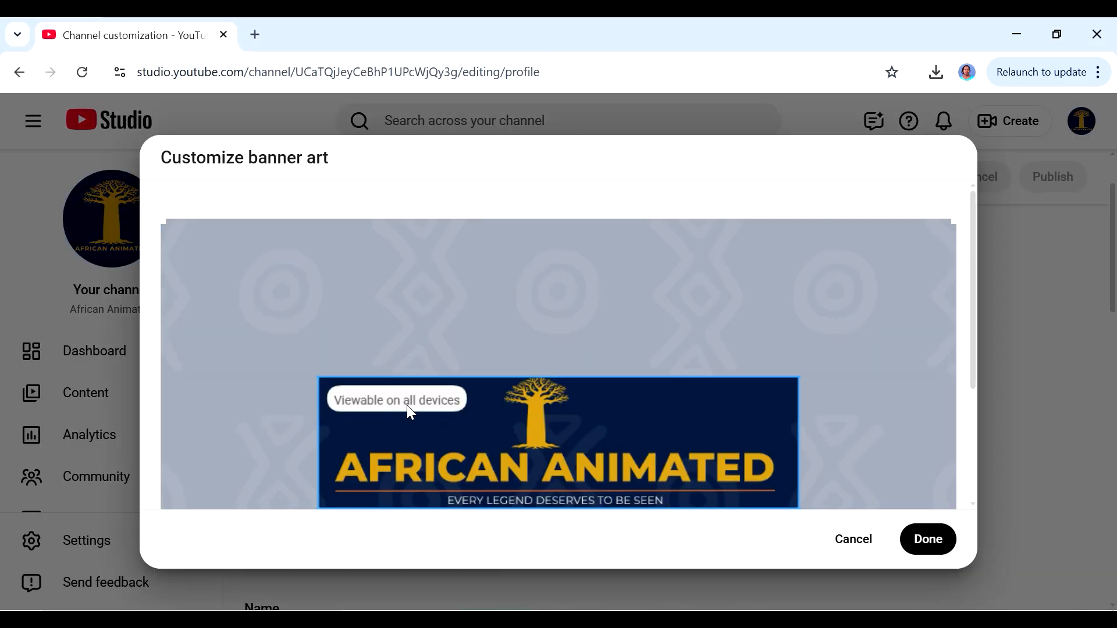
scroll(815, 377, "down", 1)
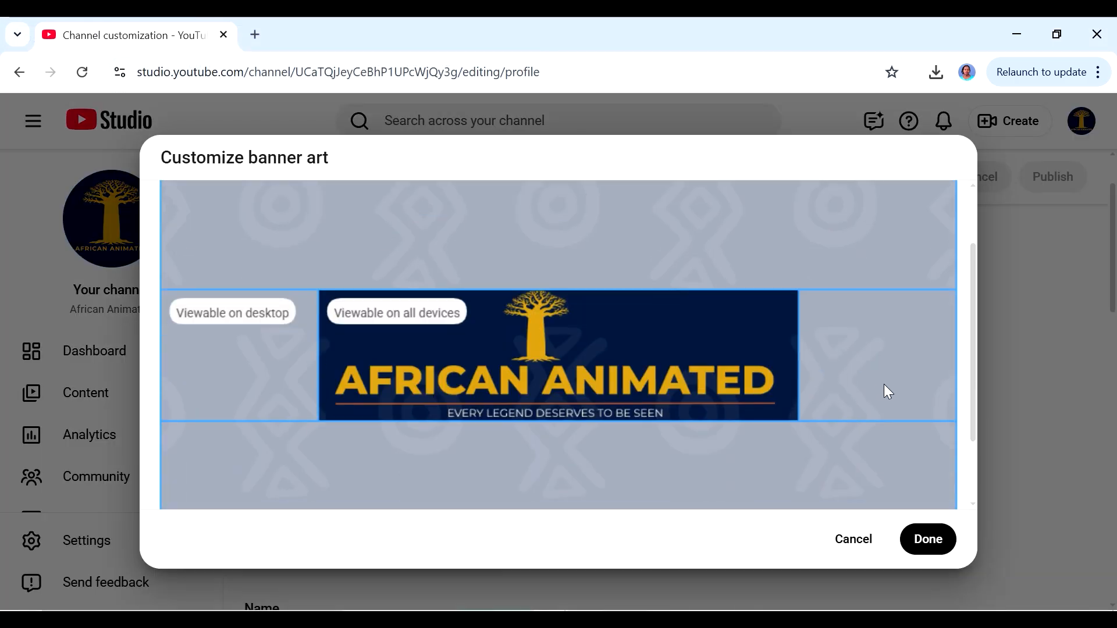
left_click(934, 542)
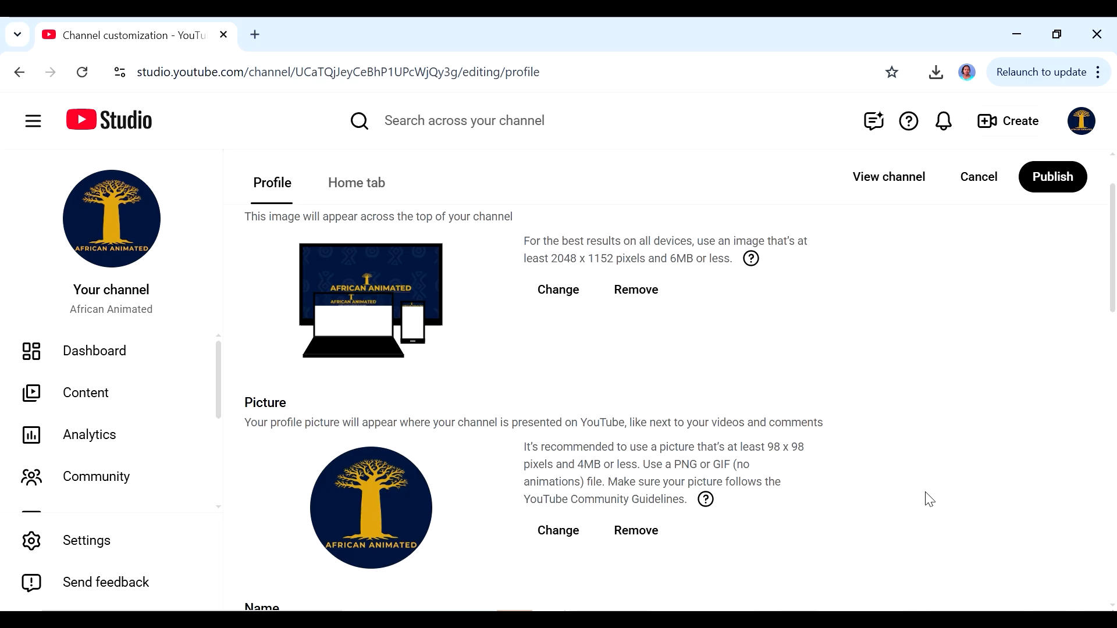
Step: Publish the channel customization changes and open the African Animated channel page
left_click(1057, 191)
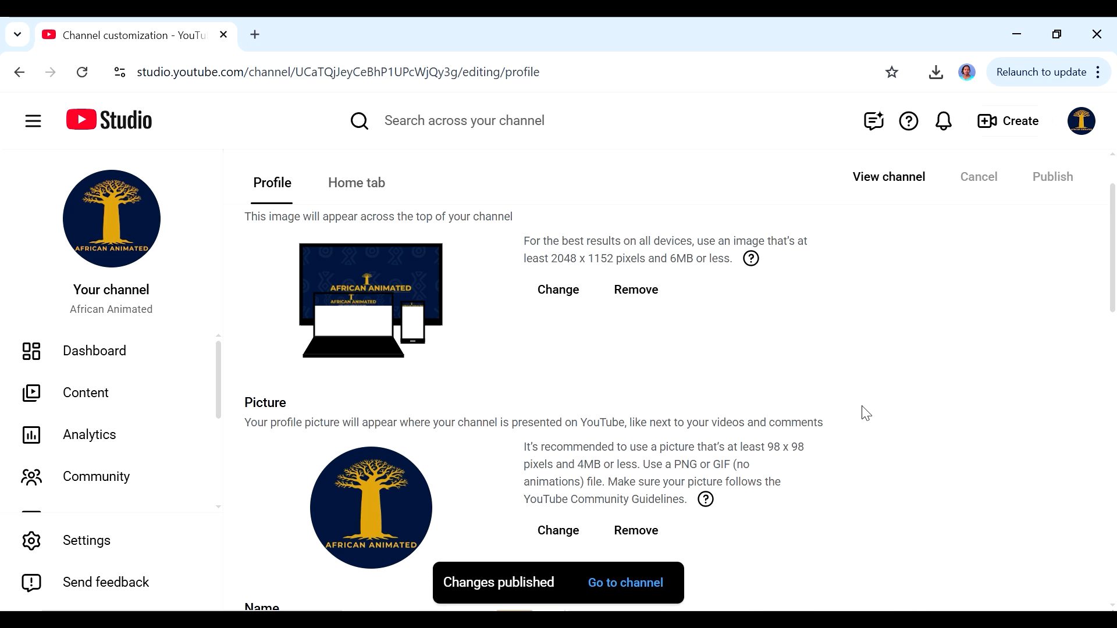
left_click(626, 584)
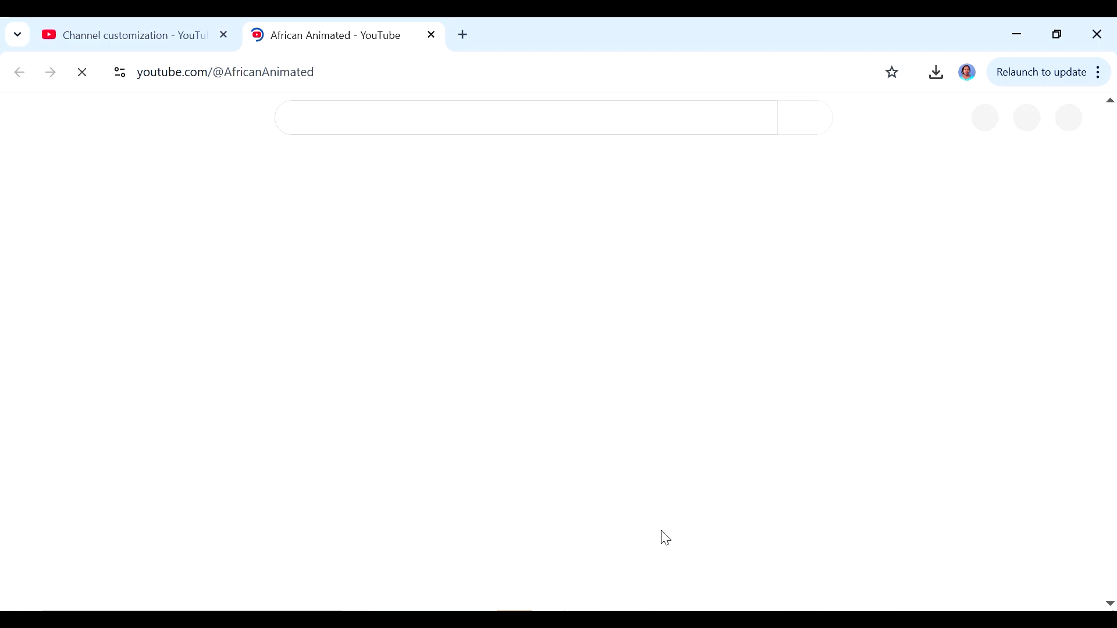